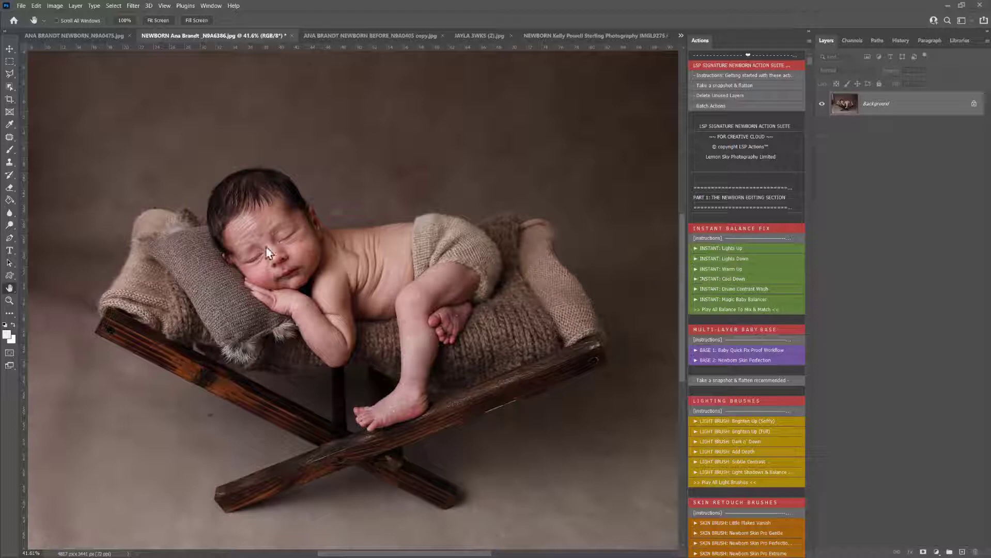
Examine the baby's face, body and feet up close for skin flaws
{"action": "key", "text": "z"}
{"action": "left_click_drag", "start_coordinate": [259, 230], "coordinate": [326, 282]}
{"action": "key", "text": "h"}
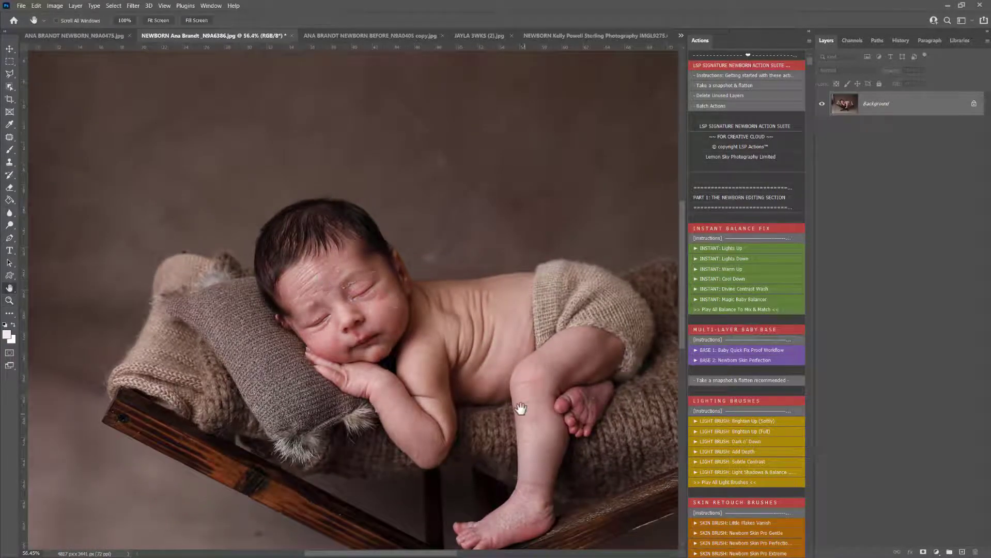
{"action": "left_click_drag", "start_coordinate": [515, 409], "coordinate": [473, 322]}
{"action": "key", "text": "z"}
{"action": "mouse_move", "coordinate": [473, 416]}
{"action": "left_mouse_down"}
{"action": "mouse_move", "coordinate": [482, 418]}
{"action": "mouse_move", "coordinate": [463, 415]}
{"action": "left_mouse_up"}
{"action": "left_click_drag", "start_coordinate": [354, 217], "coordinate": [321, 177]}
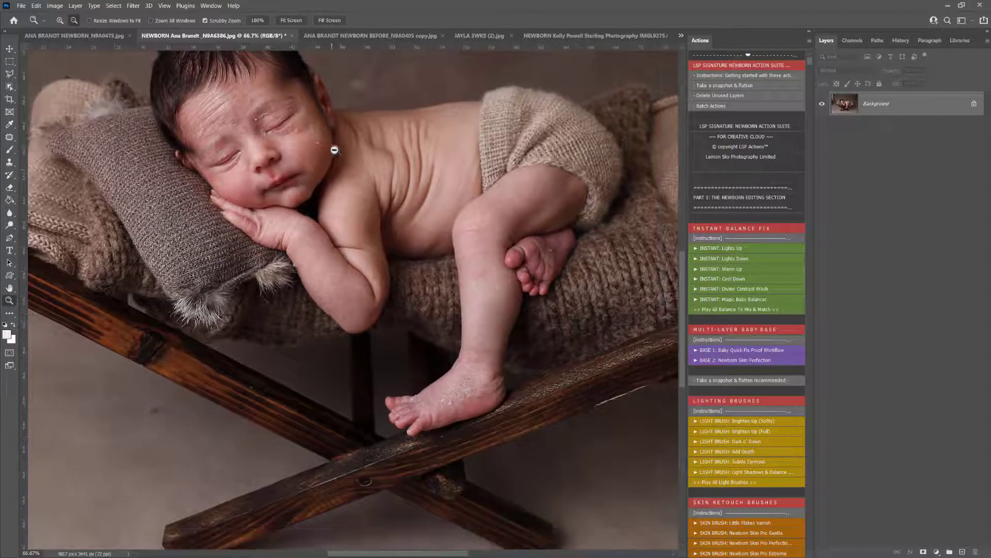
{"action": "key", "text": "h"}
{"action": "left_click_drag", "start_coordinate": [339, 140], "coordinate": [334, 205]}
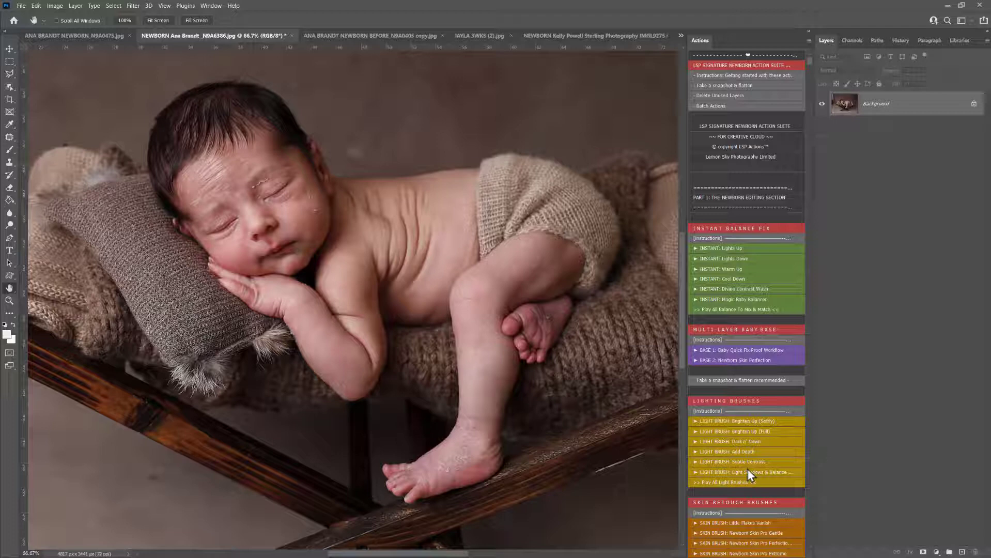
Run the INSTANT: Magic Baby Balancer action and lower its layer opacity to 40%
{"action": "scroll", "coordinate": [753, 156], "scroll_direction": "down", "scroll_amount": 1}
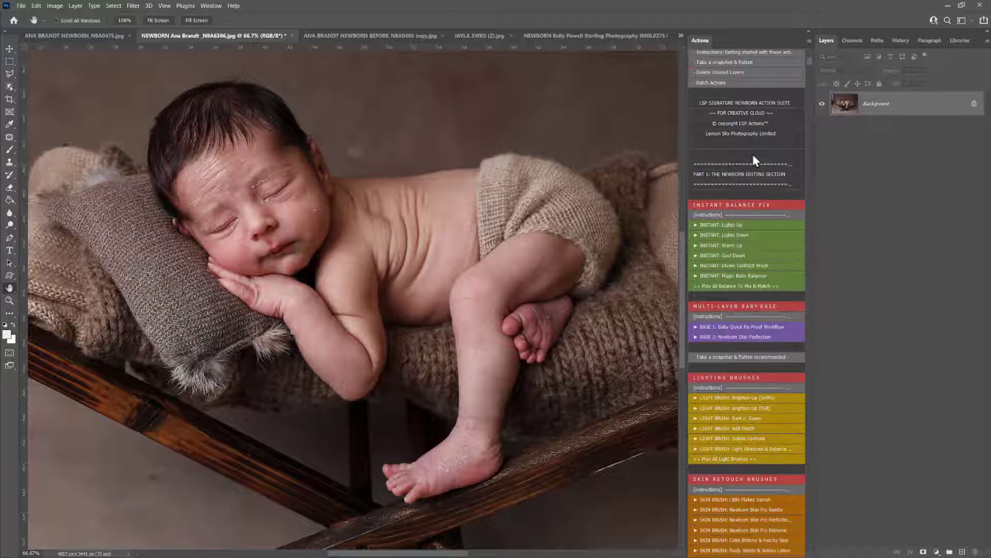
{"action": "scroll", "coordinate": [754, 156], "scroll_direction": "up", "scroll_amount": 1}
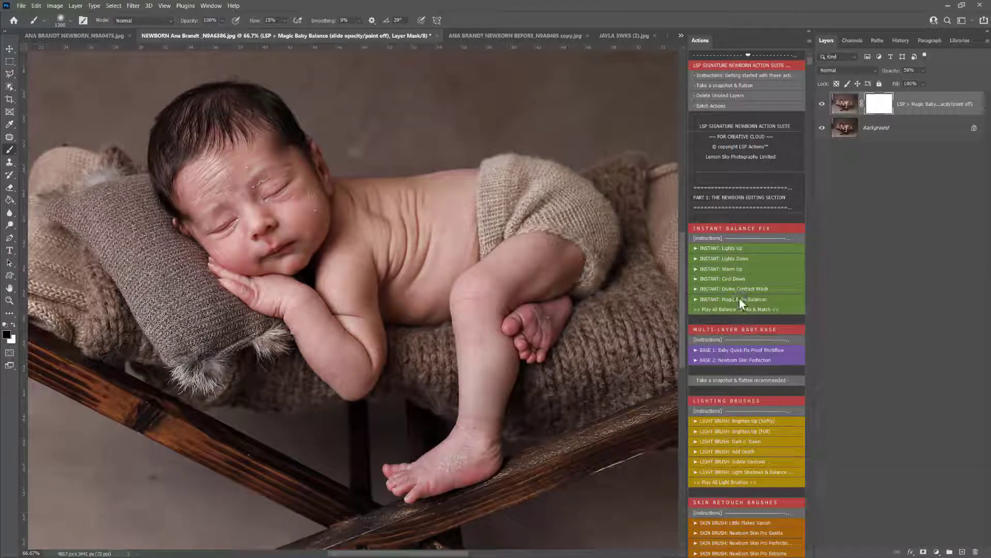
{"action": "left_click", "coordinate": [924, 83]}
Run the LIGHT BRUSH: Light Shadows & Balance action and set the brush to about 202 px with 25% flow
{"action": "scroll", "coordinate": [735, 305], "scroll_direction": "down", "scroll_amount": 4}
{"action": "scroll", "coordinate": [736, 306], "scroll_direction": "down", "scroll_amount": 2}
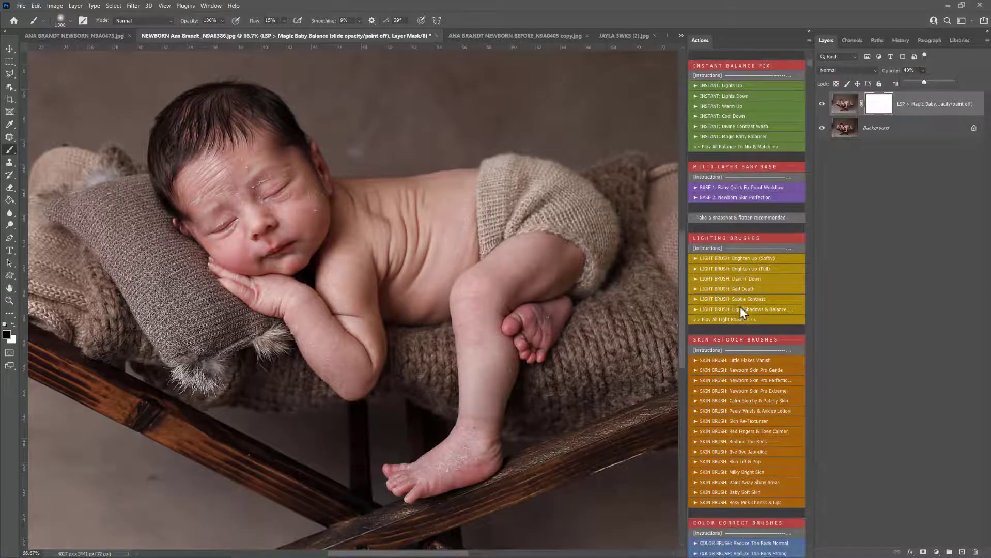
{"action": "left_click", "coordinate": [751, 310]}
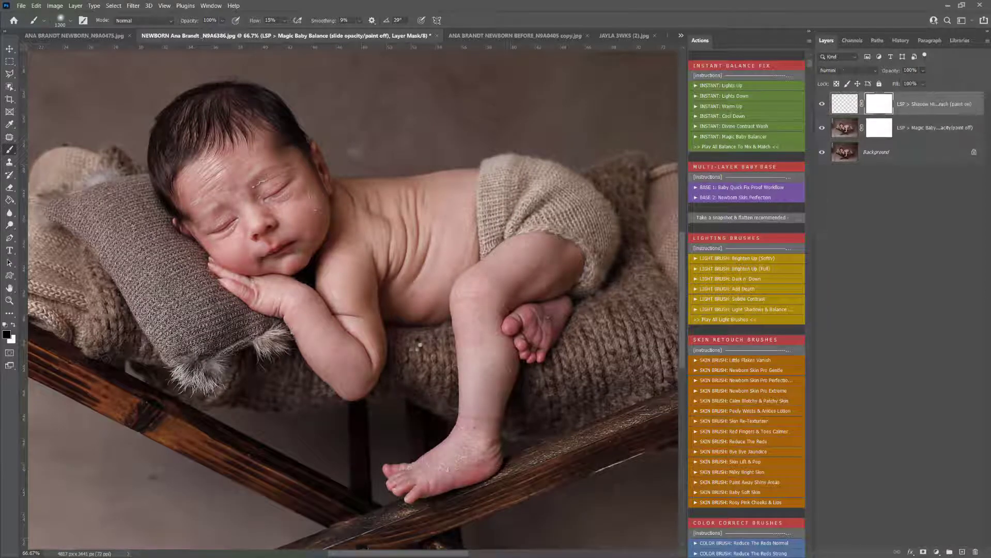
{"action": "right_click", "coordinate": [307, 290]}
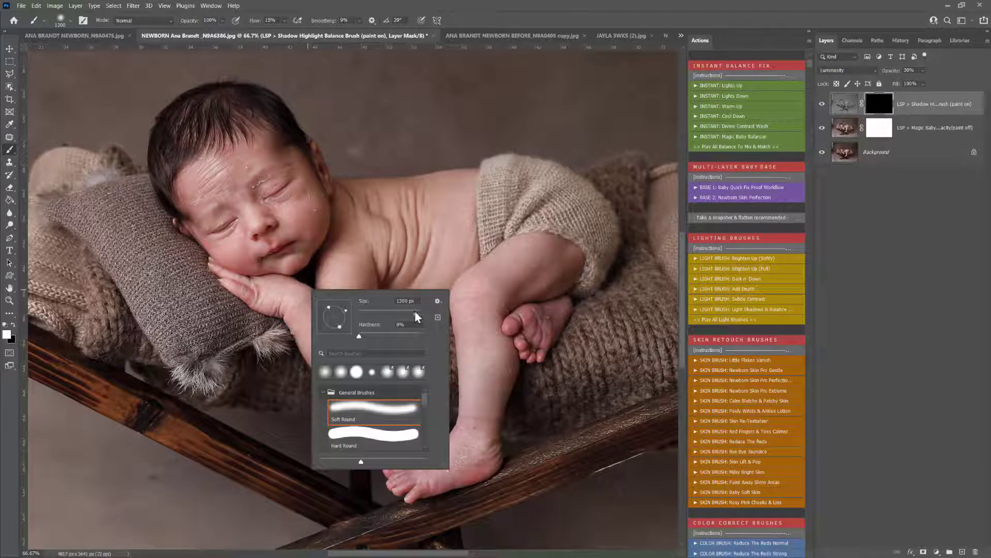
{"action": "left_click", "coordinate": [273, 20]}
{"action": "type", "text": "25"}
{"action": "key", "text": "Return"}
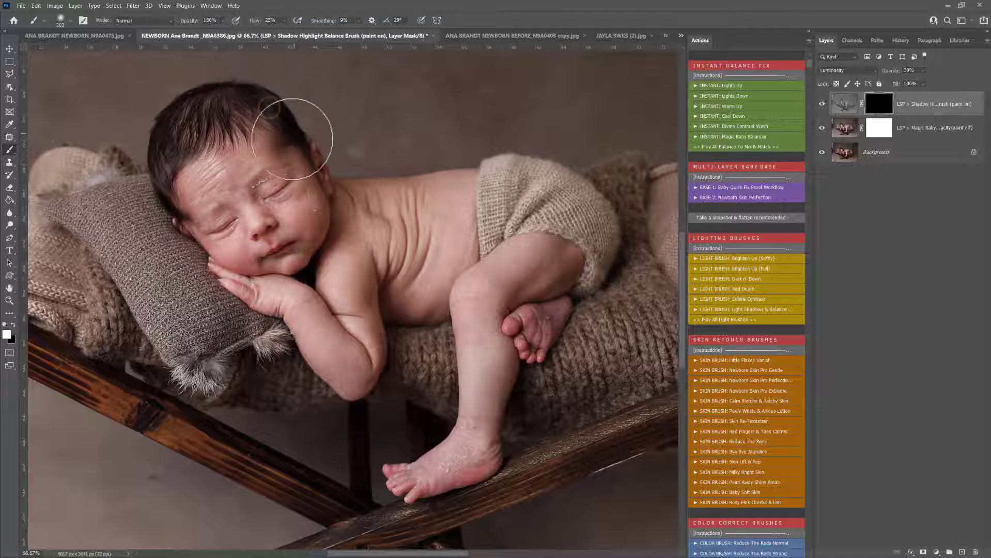
Paint the shadow and highlight balance onto the baby's skin in white, and compare the image with the layer hidden and shown
{"action": "mouse_move", "coordinate": [173, 189]}
{"action": "left_mouse_down"}
{"action": "mouse_move", "coordinate": [164, 227]}
{"action": "mouse_move", "coordinate": [191, 258]}
{"action": "left_mouse_up"}
{"action": "mouse_move", "coordinate": [246, 362]}
{"action": "left_mouse_down"}
{"action": "mouse_move", "coordinate": [274, 381]}
{"action": "mouse_move", "coordinate": [324, 372]}
{"action": "mouse_move", "coordinate": [251, 370]}
{"action": "mouse_move", "coordinate": [278, 402]}
{"action": "left_mouse_up"}
{"action": "mouse_move", "coordinate": [388, 333]}
{"action": "left_mouse_down"}
{"action": "mouse_move", "coordinate": [461, 367]}
{"action": "mouse_move", "coordinate": [480, 315]}
{"action": "mouse_move", "coordinate": [477, 421]}
{"action": "mouse_move", "coordinate": [543, 241]}
{"action": "mouse_move", "coordinate": [478, 306]}
{"action": "mouse_move", "coordinate": [467, 479]}
{"action": "mouse_move", "coordinate": [483, 400]}
{"action": "mouse_move", "coordinate": [415, 484]}
{"action": "mouse_move", "coordinate": [452, 450]}
{"action": "mouse_move", "coordinate": [480, 323]}
{"action": "mouse_move", "coordinate": [546, 258]}
{"action": "mouse_move", "coordinate": [448, 266]}
{"action": "mouse_move", "coordinate": [442, 228]}
{"action": "mouse_move", "coordinate": [475, 203]}
{"action": "mouse_move", "coordinate": [507, 261]}
{"action": "mouse_move", "coordinate": [404, 243]}
{"action": "mouse_move", "coordinate": [197, 171]}
{"action": "mouse_move", "coordinate": [226, 161]}
{"action": "mouse_move", "coordinate": [271, 180]}
{"action": "mouse_move", "coordinate": [290, 281]}
{"action": "mouse_move", "coordinate": [501, 196]}
{"action": "mouse_move", "coordinate": [583, 196]}
{"action": "mouse_move", "coordinate": [504, 175]}
{"action": "mouse_move", "coordinate": [595, 265]}
{"action": "mouse_move", "coordinate": [508, 356]}
{"action": "mouse_move", "coordinate": [463, 465]}
{"action": "mouse_move", "coordinate": [504, 289]}
{"action": "mouse_move", "coordinate": [496, 280]}
{"action": "mouse_move", "coordinate": [491, 290]}
{"action": "mouse_move", "coordinate": [529, 243]}
{"action": "mouse_move", "coordinate": [483, 263]}
{"action": "mouse_move", "coordinate": [496, 278]}
{"action": "mouse_move", "coordinate": [459, 359]}
{"action": "mouse_move", "coordinate": [472, 414]}
{"action": "mouse_move", "coordinate": [483, 318]}
{"action": "mouse_move", "coordinate": [480, 406]}
{"action": "mouse_move", "coordinate": [467, 433]}
{"action": "mouse_move", "coordinate": [471, 412]}
{"action": "left_mouse_up"}
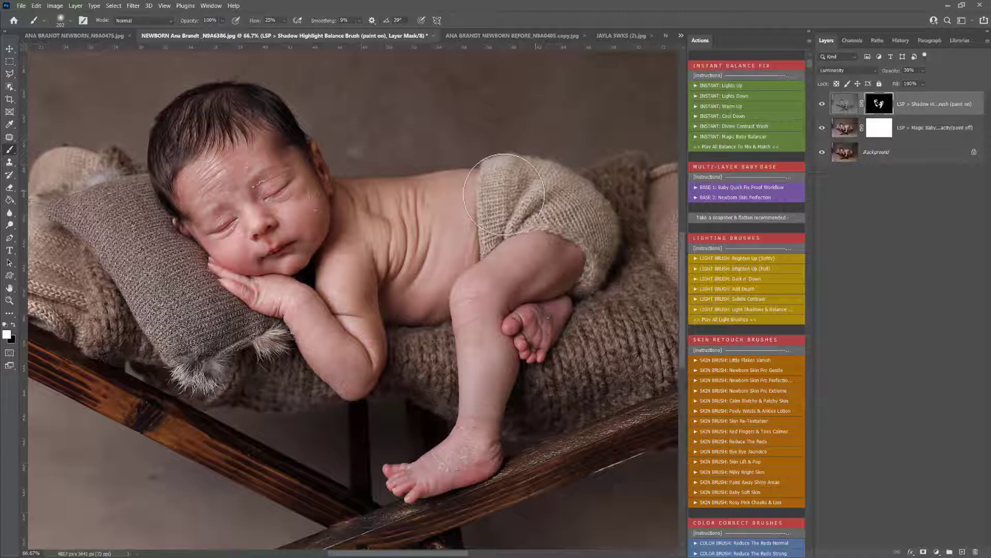
{"action": "left_click_drag", "start_coordinate": [328, 206], "coordinate": [270, 123]}
{"action": "left_click", "coordinate": [821, 104]}
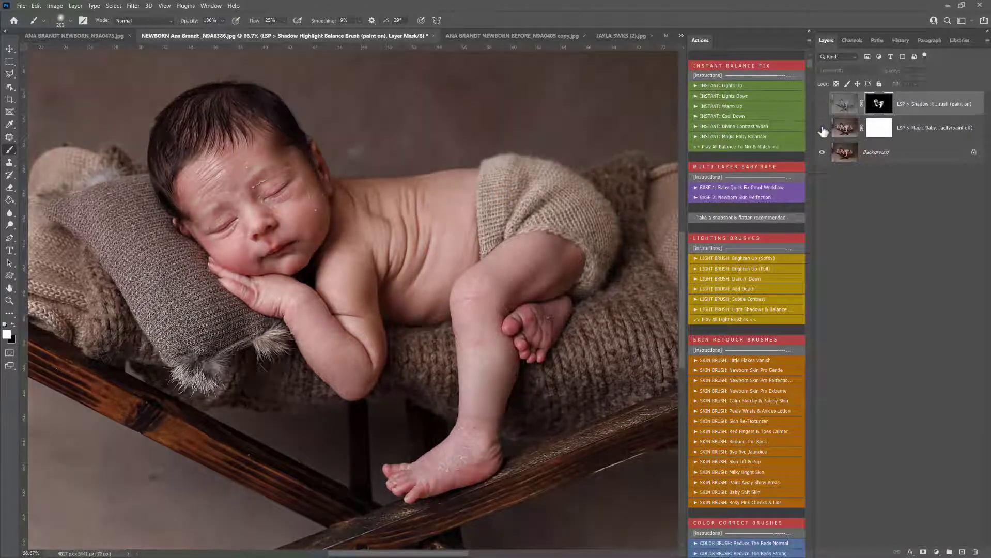
{"action": "left_click", "coordinate": [821, 105]}
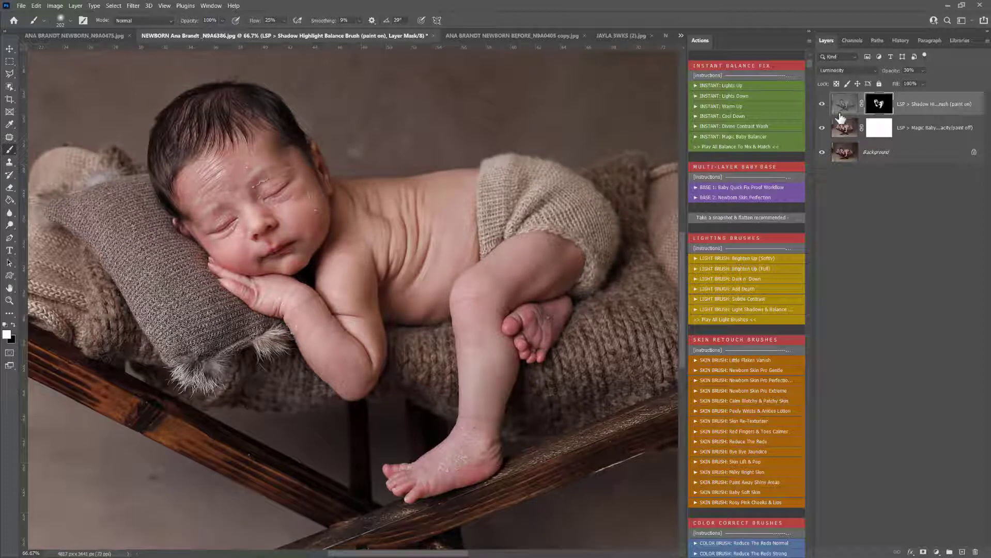
Paint the Magic Baby Balance effect off the area around the baby's legs and the stand, using a black 2520 px brush on its mask
{"action": "left_click", "coordinate": [878, 130]}
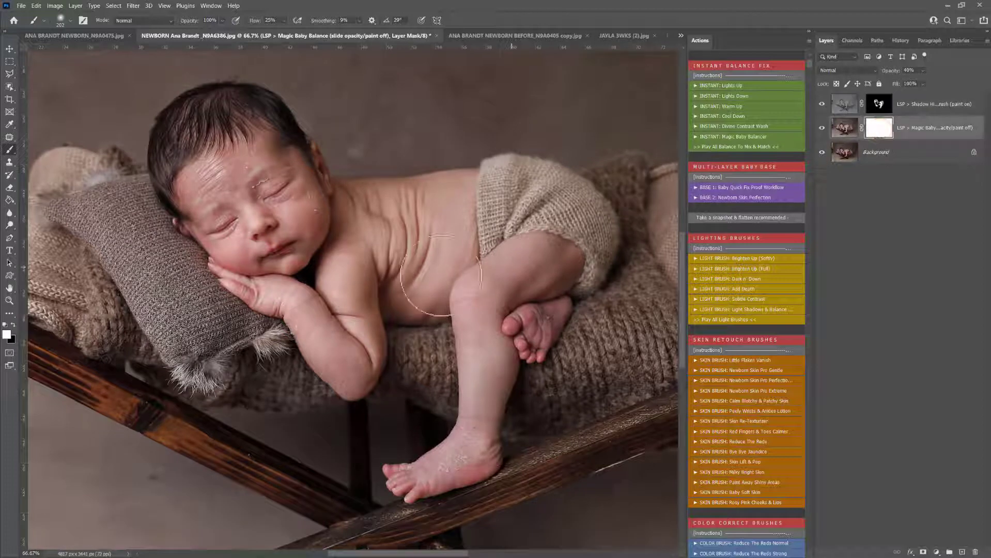
{"action": "scroll", "coordinate": [440, 276], "scroll_direction": "down", "scroll_amount": 2}
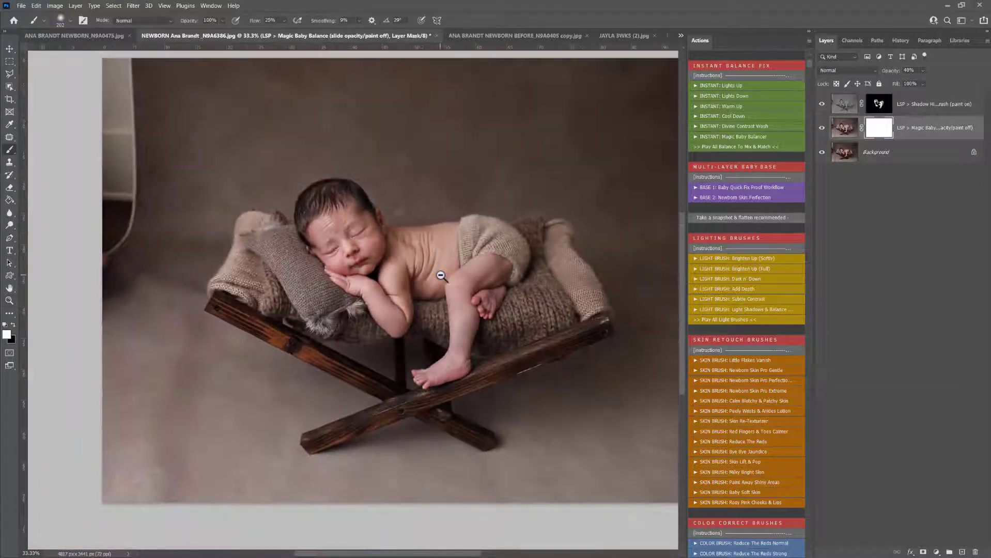
{"action": "key", "text": "x"}
{"action": "right_click", "coordinate": [445, 275]}
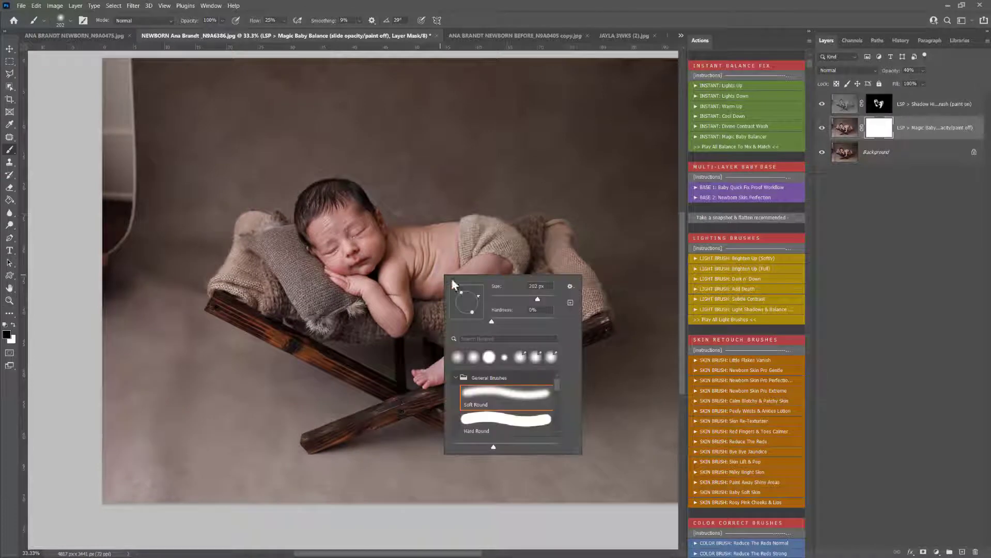
{"action": "left_click", "coordinate": [551, 300]}
{"action": "left_click", "coordinate": [574, 127]}
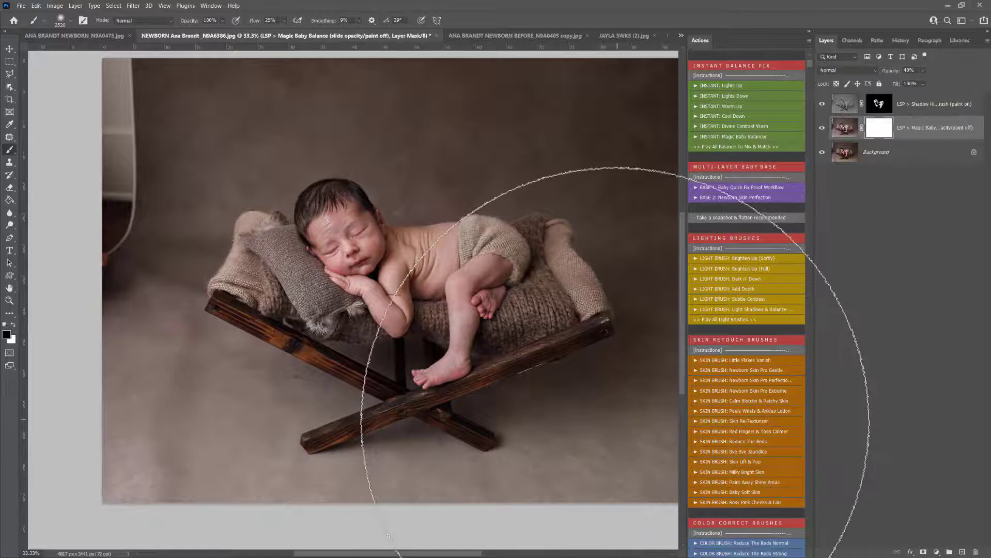
{"action": "left_click_drag", "start_coordinate": [617, 420], "coordinate": [519, 362]}
Reduce the brush to about 193 px and target the Magic Baby Balance layer's mask
{"action": "key", "text": "ctrl+space"}
{"action": "left_click", "coordinate": [413, 258]}
{"action": "left_click", "coordinate": [414, 258]}
{"action": "right_click", "coordinate": [413, 260]}
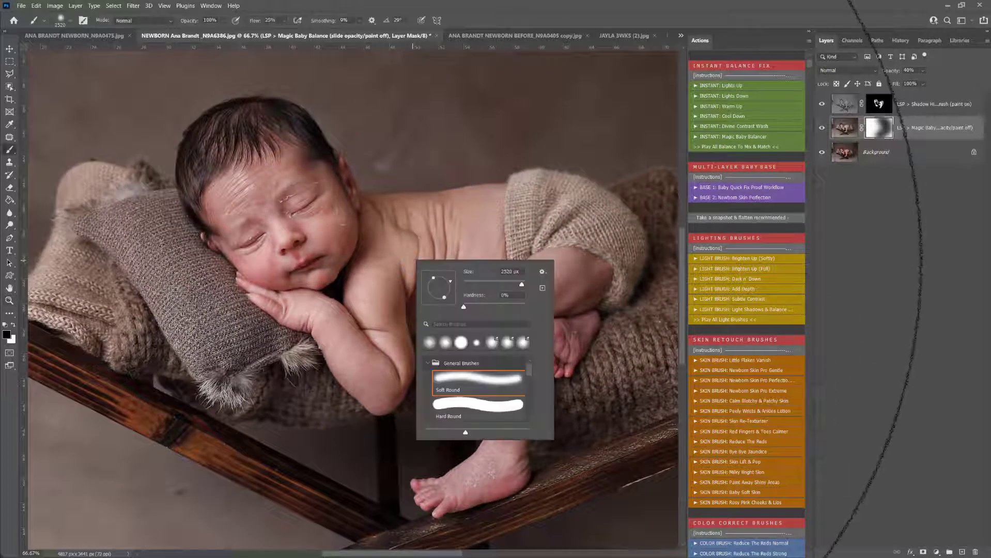
{"action": "left_click_drag", "start_coordinate": [510, 287], "coordinate": [506, 287]}
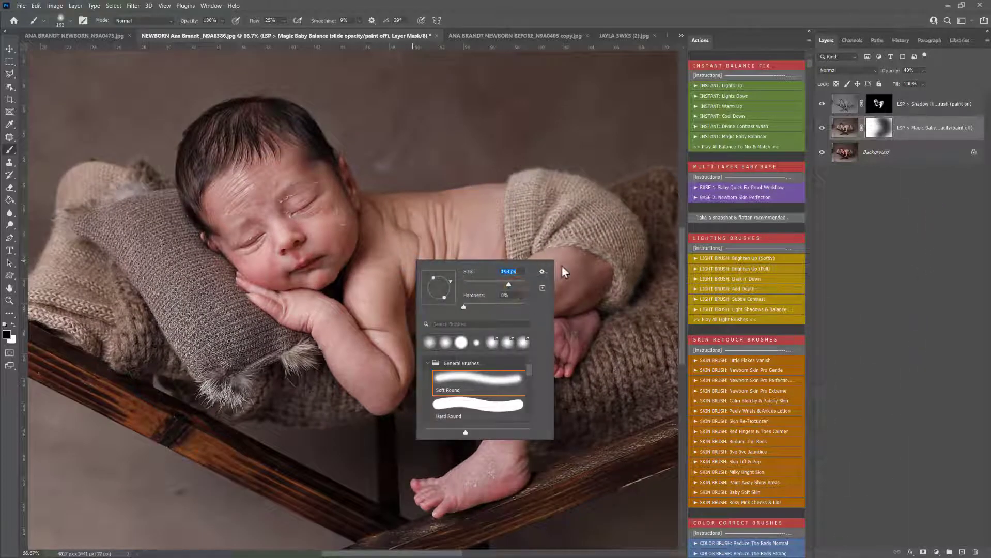
{"action": "left_click", "coordinate": [878, 131]}
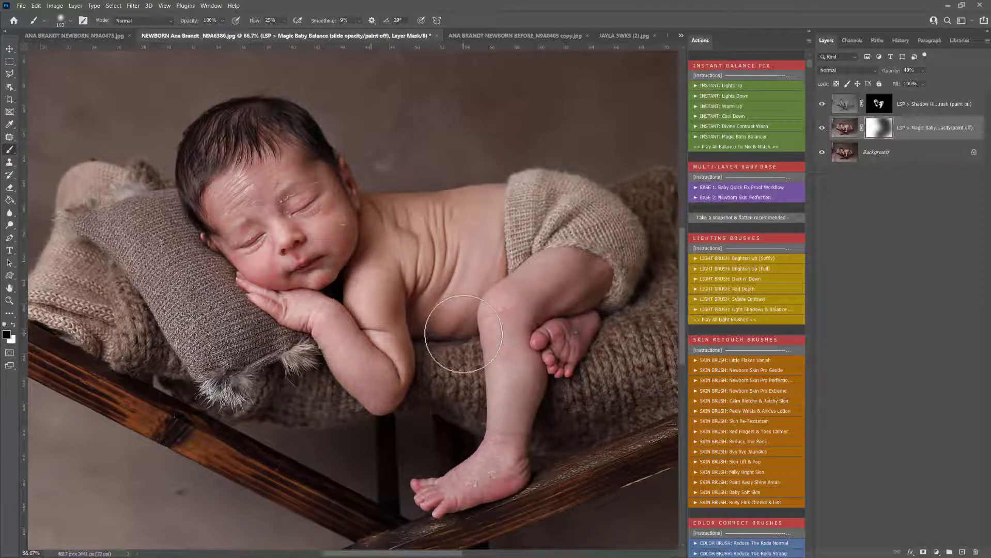
Inspect the flaky skin on the baby's face up close and reduce the brush to 180 px
{"action": "key", "text": "z"}
{"action": "left_click_drag", "start_coordinate": [285, 212], "coordinate": [288, 214]}
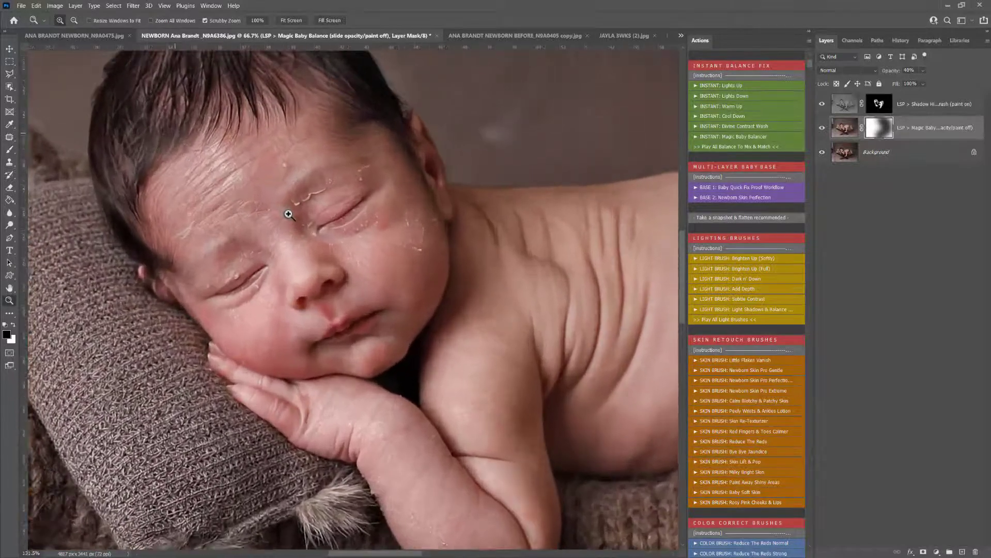
{"action": "scroll", "coordinate": [289, 214], "scroll_direction": "up", "scroll_amount": 2}
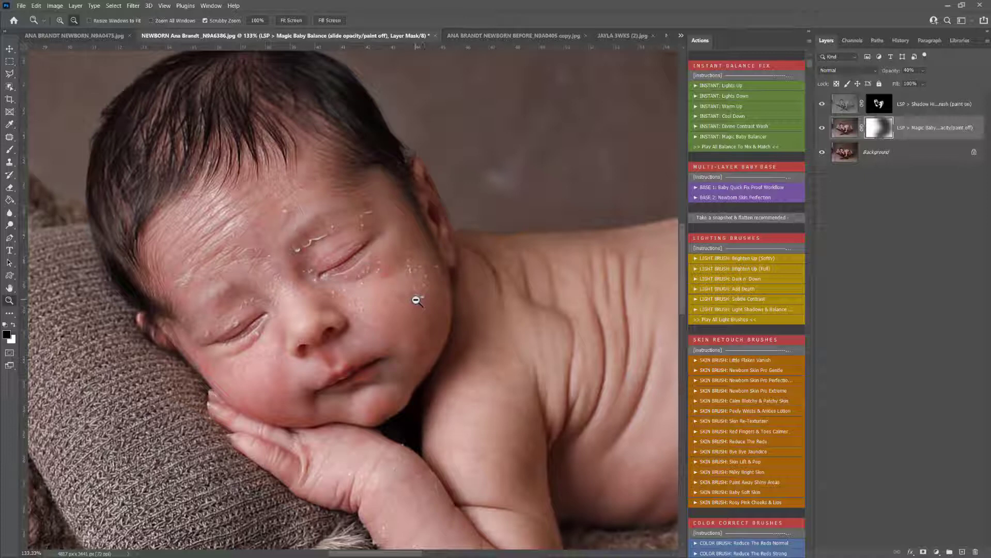
{"action": "key", "text": "b"}
{"action": "right_click", "coordinate": [441, 300]}
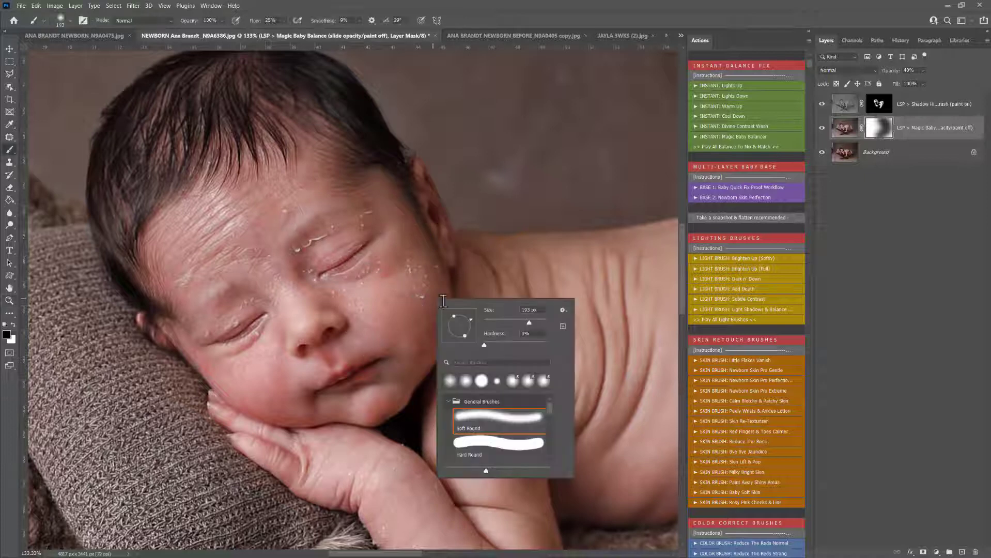
{"action": "left_click_drag", "start_coordinate": [528, 322], "coordinate": [527, 323]}
{"action": "left_click", "coordinate": [883, 133]}
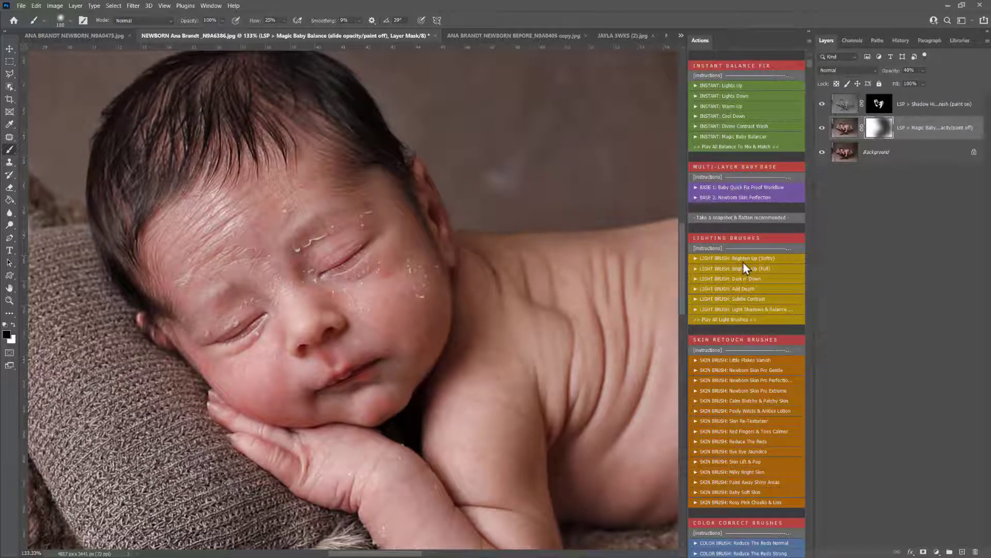
Run the SKIN BRUSH: Newborn Skin Pro Extreme action
{"action": "scroll", "coordinate": [744, 265], "scroll_direction": "down", "scroll_amount": 3}
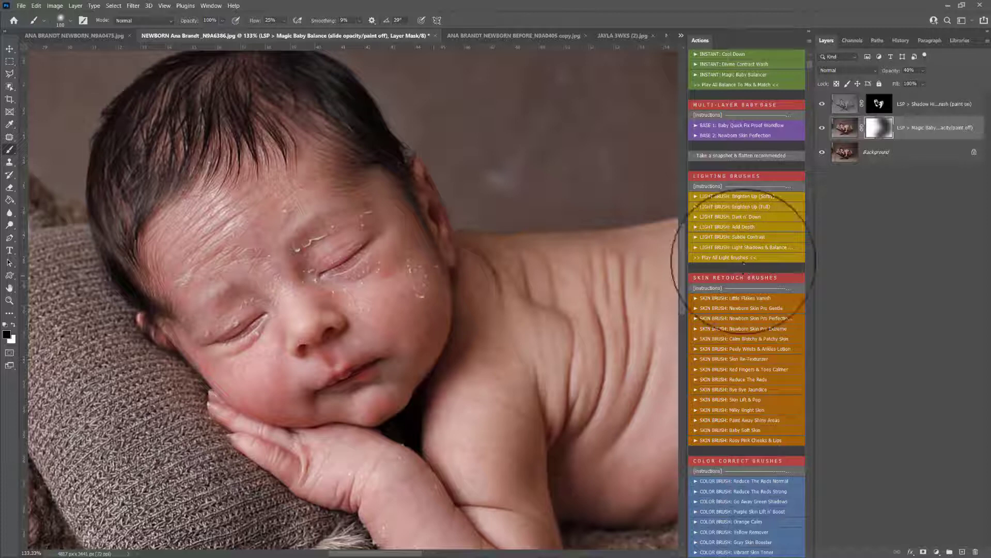
{"action": "scroll", "coordinate": [729, 231], "scroll_direction": "down", "scroll_amount": 3}
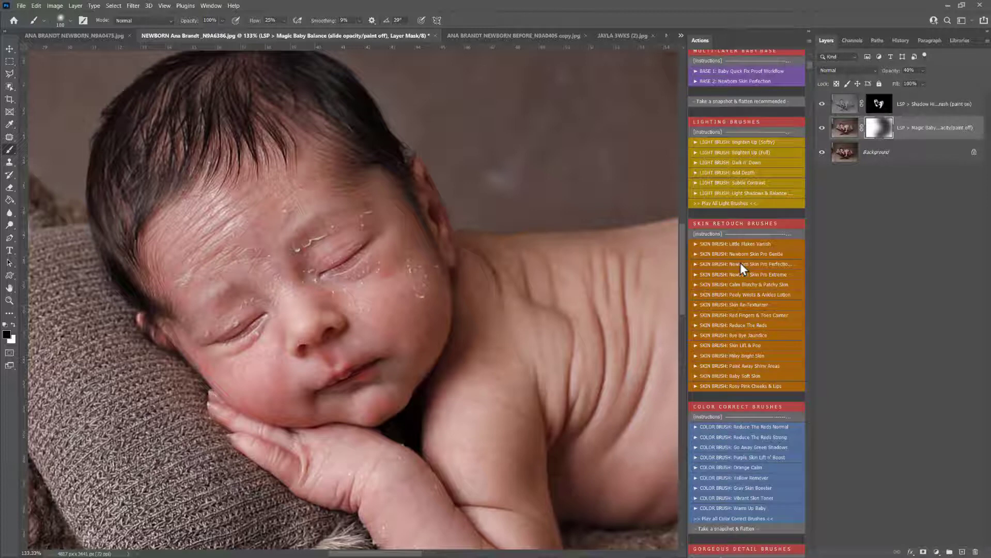
{"action": "left_click", "coordinate": [736, 273]}
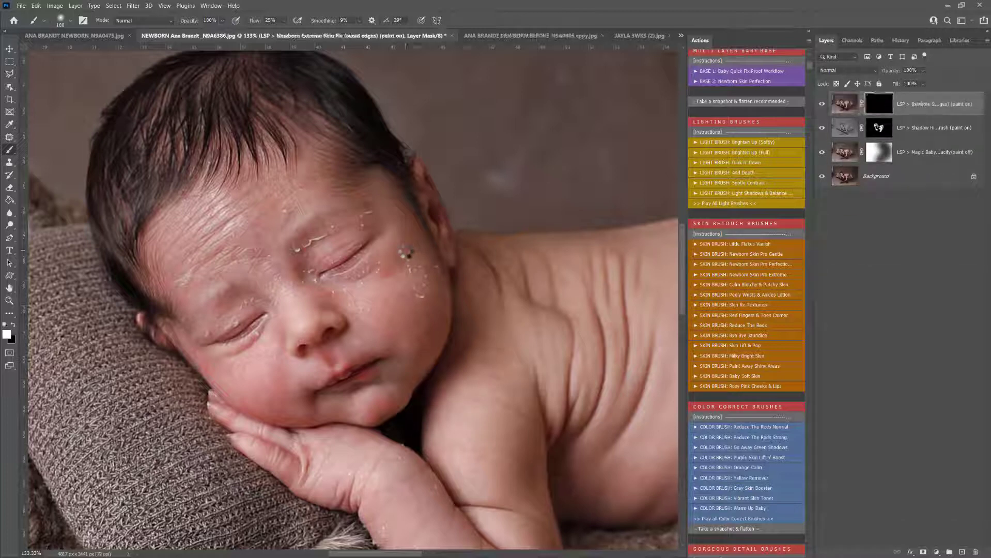
Paint the extreme skin fix over the flaky cheek and between the brows with a brush of about 105 px
{"action": "right_click", "coordinate": [447, 223]}
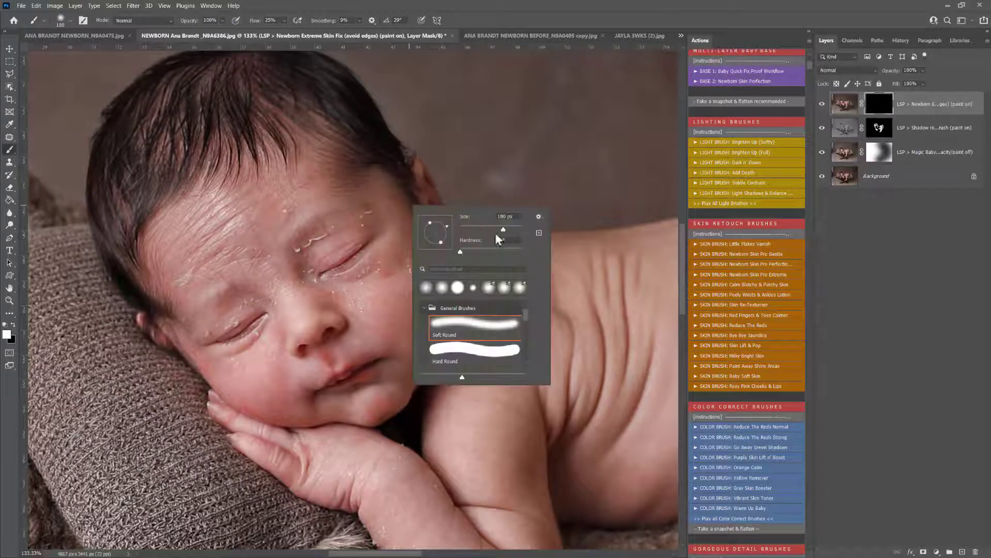
{"action": "left_click_drag", "start_coordinate": [492, 231], "coordinate": [485, 232]}
{"action": "key", "text": "Return"}
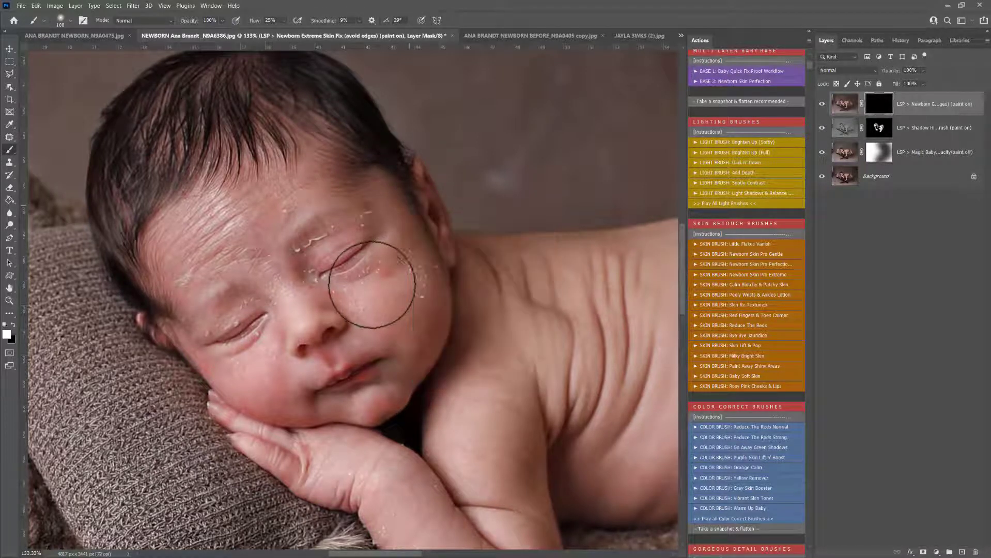
{"action": "mouse_move", "coordinate": [370, 296]}
{"action": "left_mouse_down"}
{"action": "mouse_move", "coordinate": [386, 277]}
{"action": "mouse_move", "coordinate": [359, 266]}
{"action": "mouse_move", "coordinate": [410, 277]}
{"action": "mouse_move", "coordinate": [414, 301]}
{"action": "left_mouse_up"}
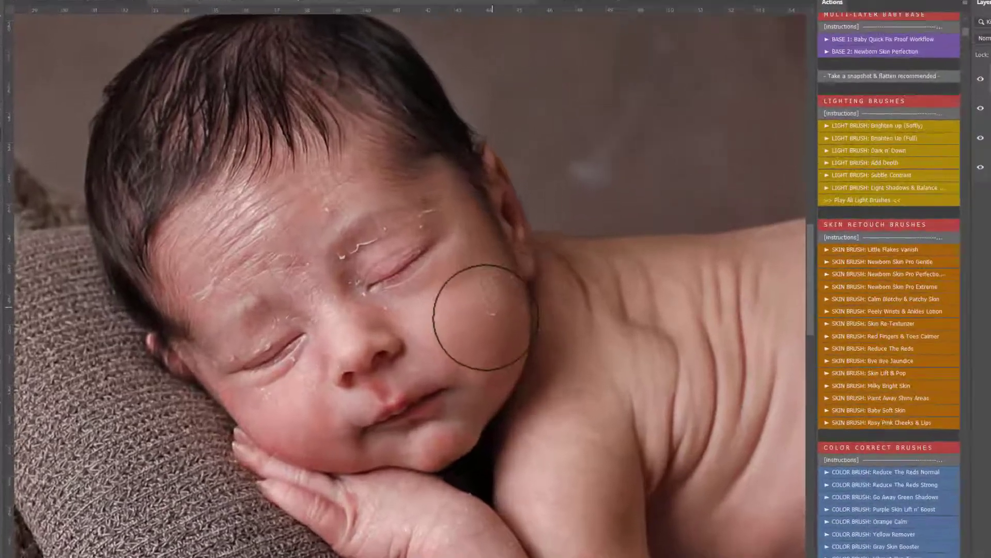
{"action": "mouse_move", "coordinate": [485, 318]}
{"action": "left_mouse_down"}
{"action": "mouse_move", "coordinate": [518, 277]}
{"action": "mouse_move", "coordinate": [502, 313]}
{"action": "mouse_move", "coordinate": [512, 313]}
{"action": "mouse_move", "coordinate": [502, 303]}
{"action": "left_mouse_up"}
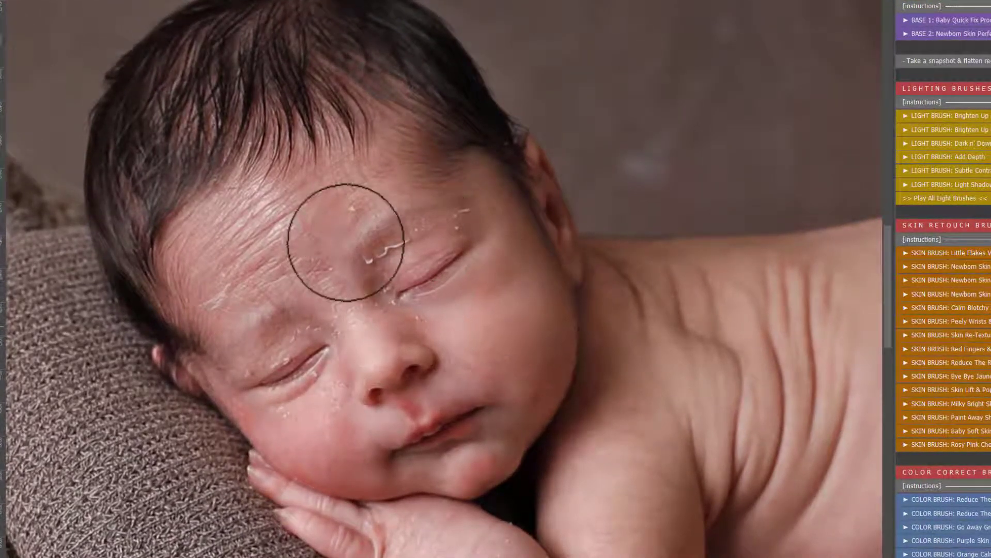
Paint away the flakes above the upper eye and along its brow with a 47 px brush
{"action": "right_click", "coordinate": [377, 306]}
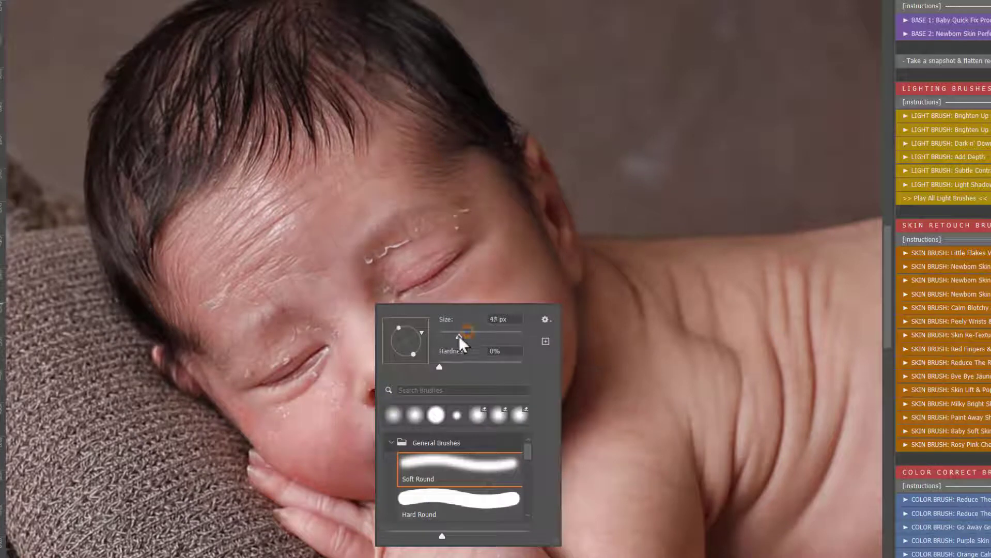
{"action": "left_click_drag", "start_coordinate": [458, 336], "coordinate": [457, 336]}
{"action": "mouse_move", "coordinate": [377, 281]}
{"action": "left_mouse_down"}
{"action": "mouse_move", "coordinate": [388, 251]}
{"action": "mouse_move", "coordinate": [363, 270]}
{"action": "mouse_move", "coordinate": [393, 246]}
{"action": "mouse_move", "coordinate": [349, 279]}
{"action": "mouse_move", "coordinate": [430, 223]}
{"action": "mouse_move", "coordinate": [409, 242]}
{"action": "mouse_move", "coordinate": [473, 208]}
{"action": "mouse_move", "coordinate": [452, 221]}
{"action": "left_mouse_up"}
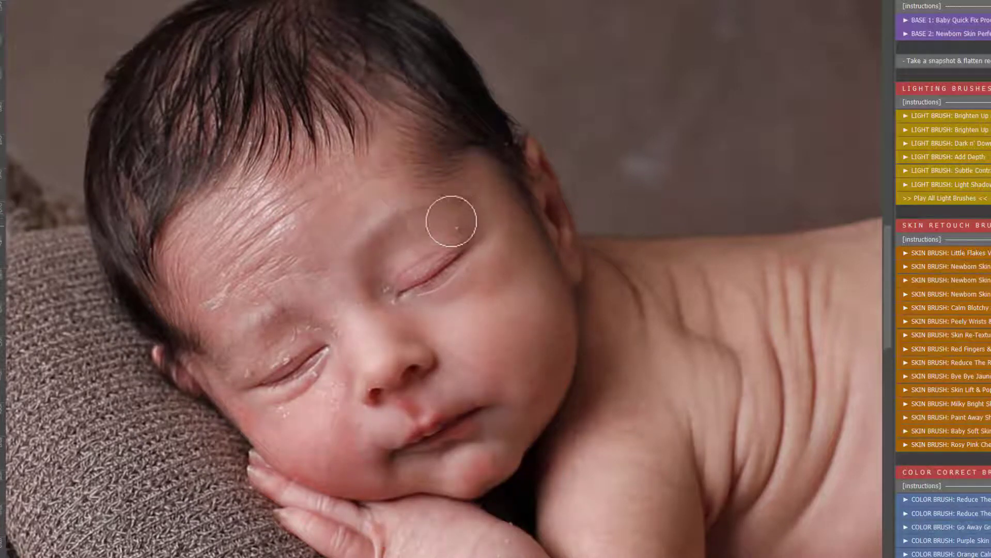
Paint away the flakes on the lid of the eye nearest the pillow with a 25 px brush
{"action": "right_click", "coordinate": [330, 357]}
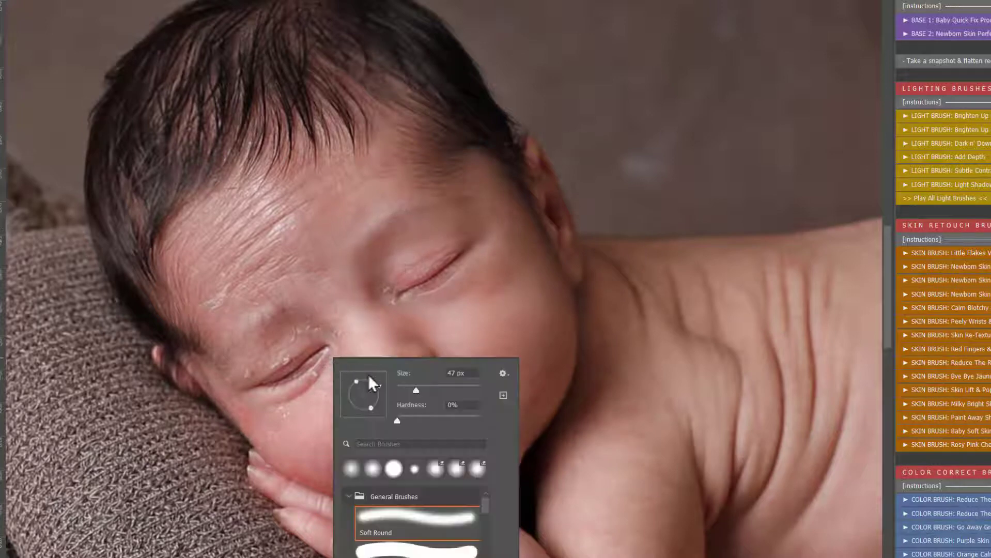
{"action": "left_click", "coordinate": [407, 391]}
{"action": "mouse_move", "coordinate": [292, 354]}
{"action": "left_mouse_down"}
{"action": "mouse_move", "coordinate": [265, 369]}
{"action": "mouse_move", "coordinate": [300, 347]}
{"action": "mouse_move", "coordinate": [306, 335]}
{"action": "mouse_move", "coordinate": [294, 330]}
{"action": "mouse_move", "coordinate": [293, 350]}
{"action": "mouse_move", "coordinate": [296, 325]}
{"action": "mouse_move", "coordinate": [325, 334]}
{"action": "mouse_move", "coordinate": [295, 326]}
{"action": "mouse_move", "coordinate": [312, 343]}
{"action": "mouse_move", "coordinate": [267, 370]}
{"action": "left_mouse_up"}
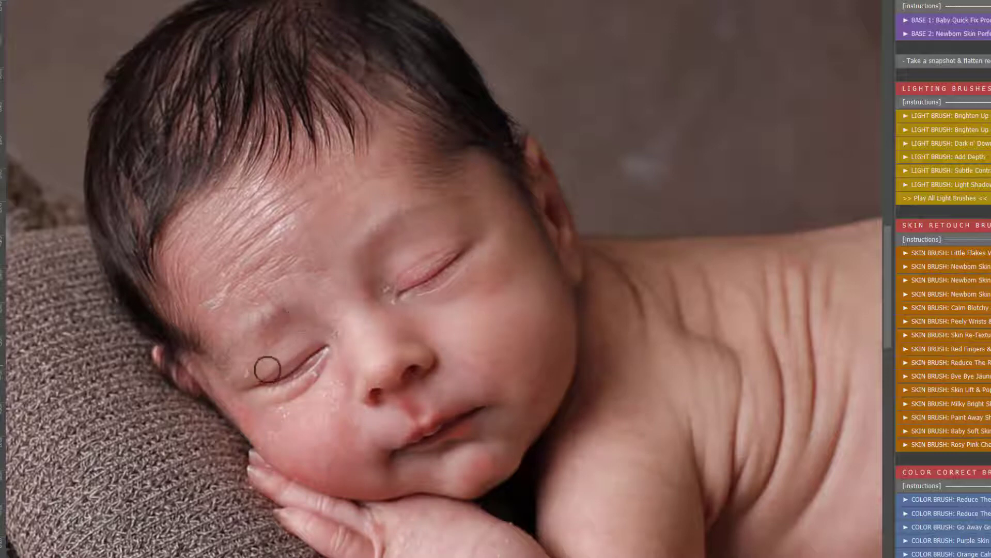
Paint away the flakes beneath the eye nearest the pillow with a 37 px brush
{"action": "right_click", "coordinate": [255, 310]}
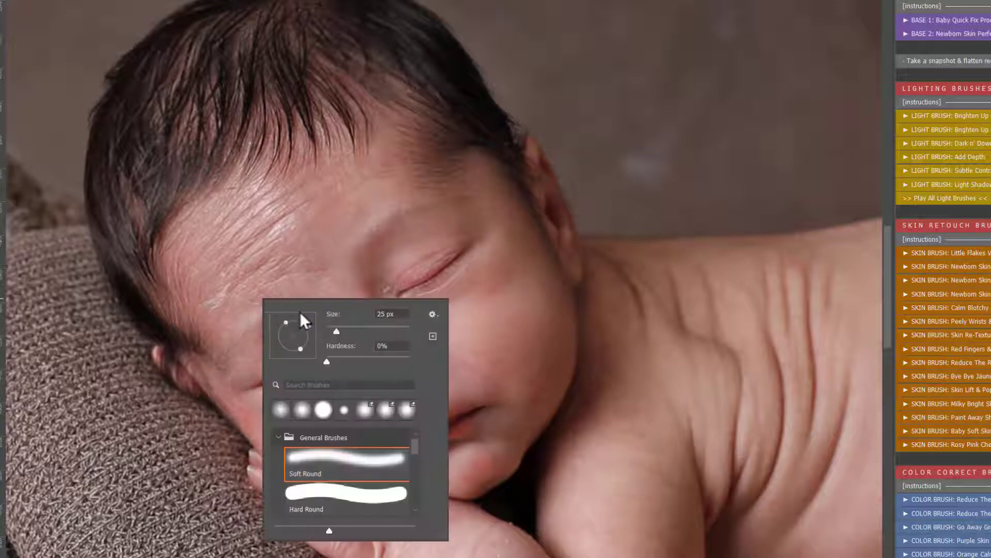
{"action": "left_click", "coordinate": [342, 331]}
{"action": "mouse_move", "coordinate": [219, 300]}
{"action": "left_mouse_down"}
{"action": "mouse_move", "coordinate": [223, 292]}
{"action": "mouse_move", "coordinate": [209, 324]}
{"action": "mouse_move", "coordinate": [205, 305]}
{"action": "mouse_move", "coordinate": [226, 299]}
{"action": "left_mouse_up"}
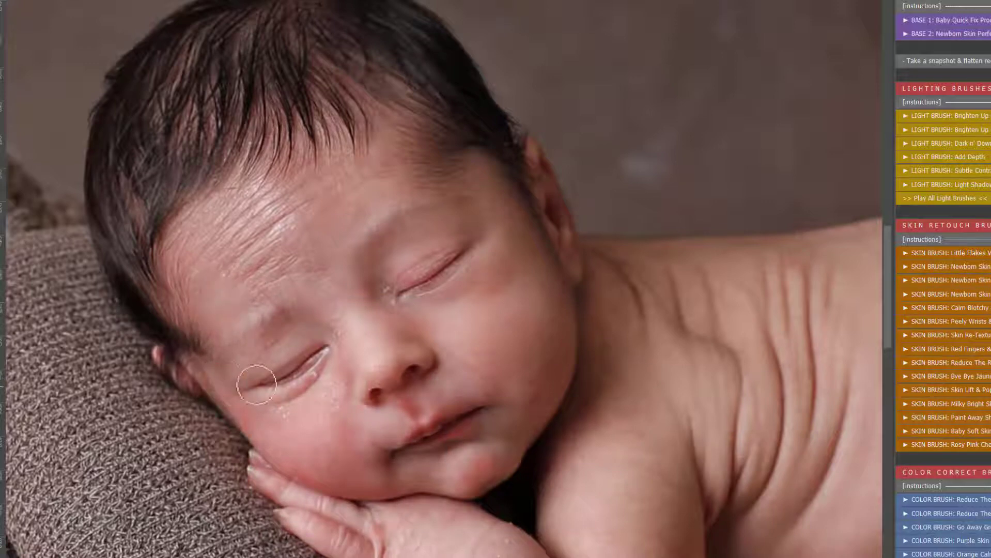
{"action": "mouse_move", "coordinate": [257, 384]}
{"action": "left_mouse_down"}
{"action": "mouse_move", "coordinate": [313, 384]}
{"action": "mouse_move", "coordinate": [322, 373]}
{"action": "mouse_move", "coordinate": [280, 414]}
{"action": "left_mouse_up"}
Smooth the dry, flaky skin across the forehead and the bridge of the nose with a larger brush
{"action": "right_click", "coordinate": [525, 316]}
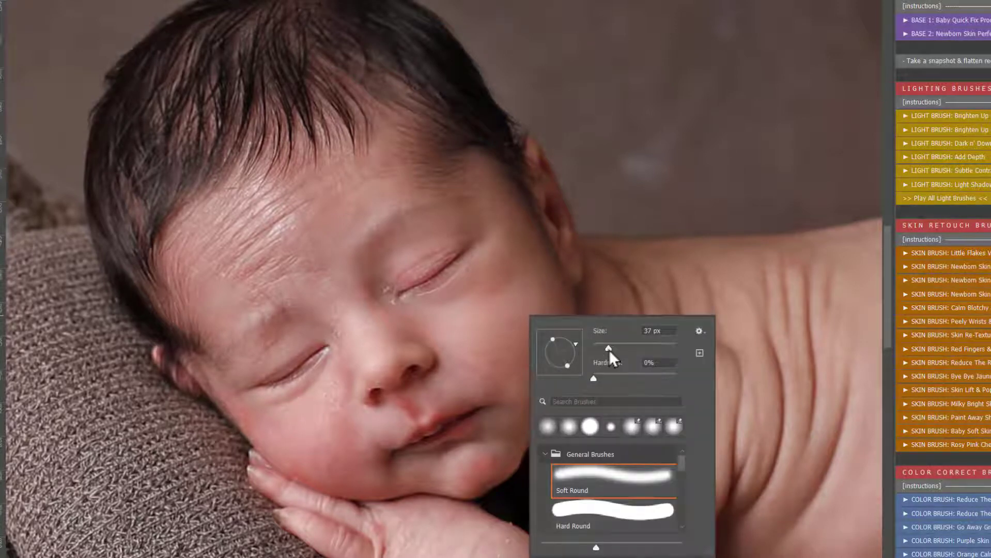
{"action": "right_click", "coordinate": [337, 259]}
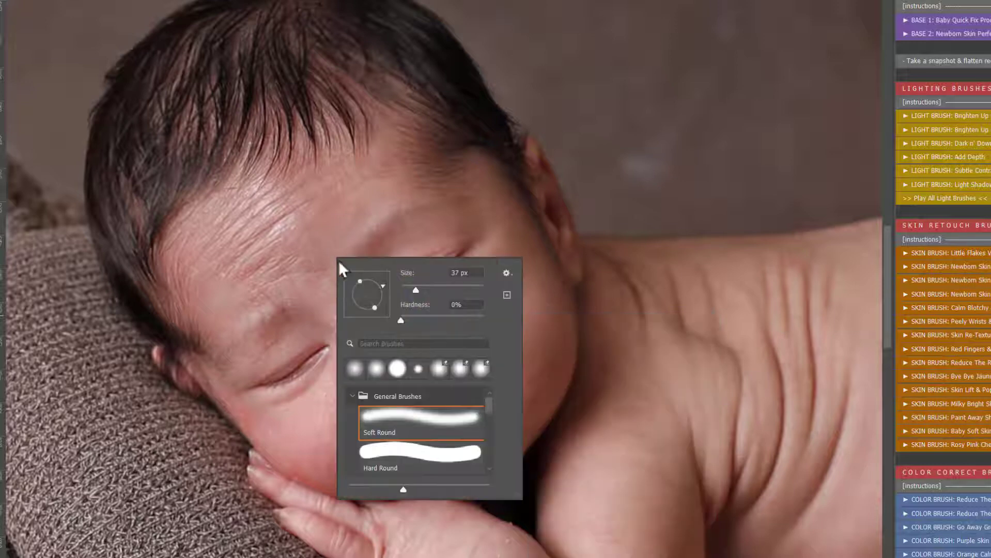
{"action": "left_click", "coordinate": [444, 288]}
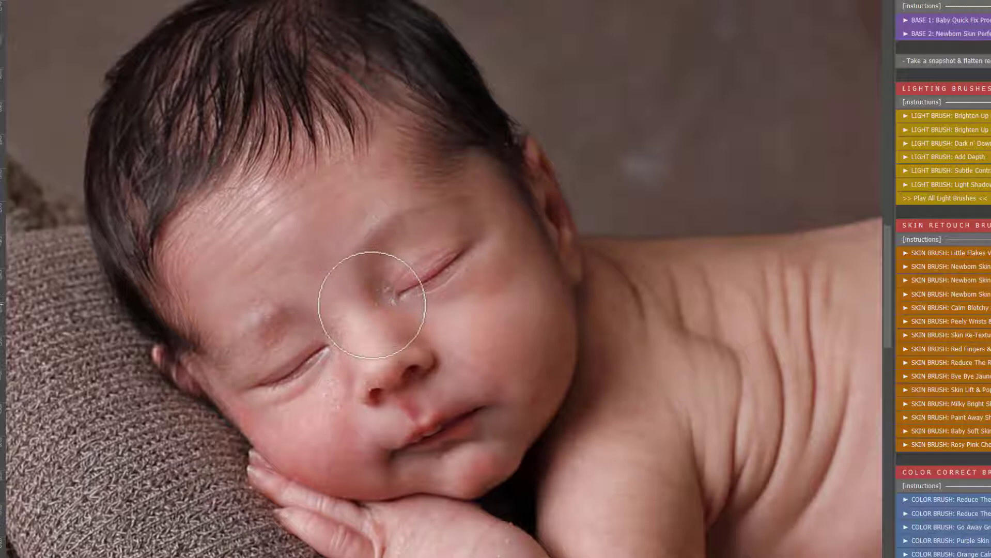
{"action": "right_click", "coordinate": [375, 305]}
{"action": "key", "text": "Return"}
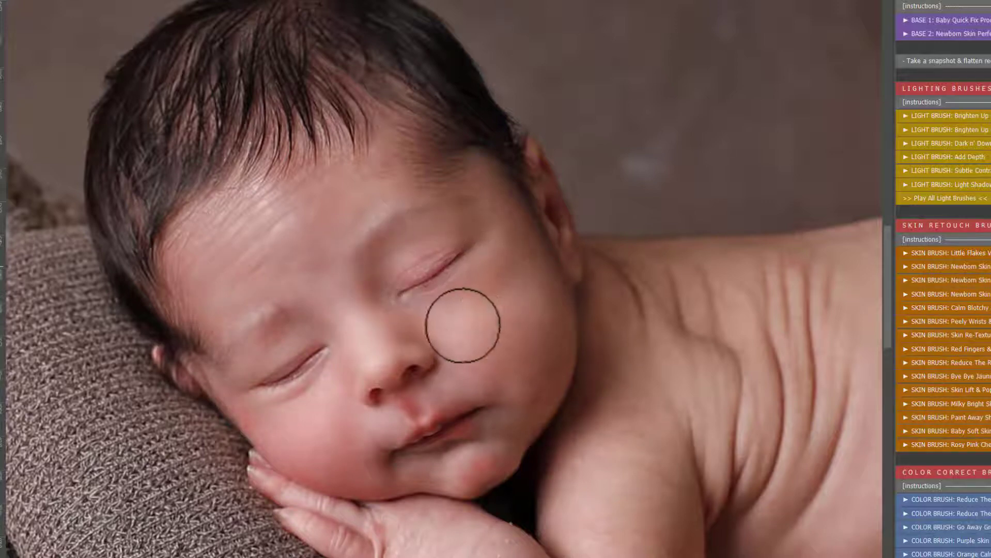
Touch up the remaining flakes around the upper eye and brow with a 28 px brush
{"action": "right_click", "coordinate": [460, 378]}
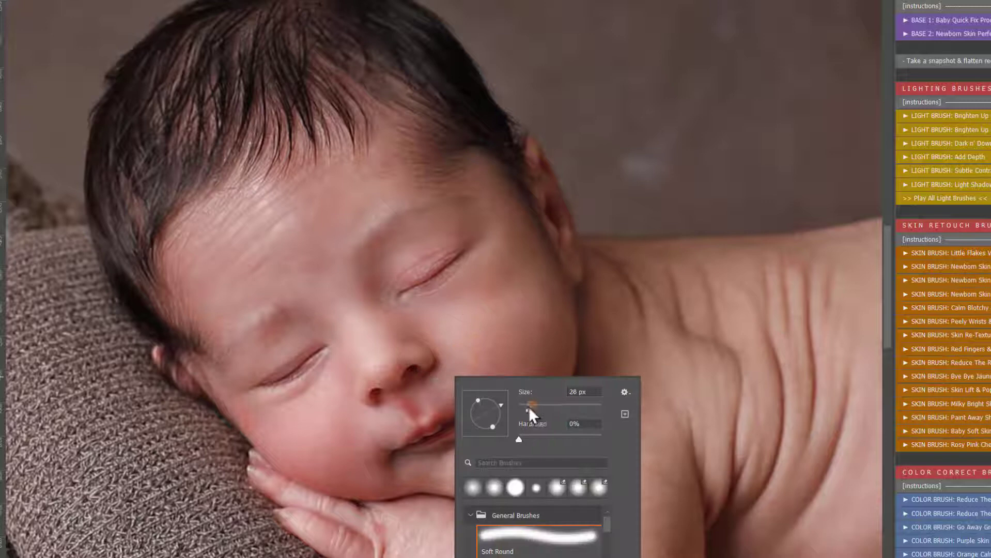
{"action": "key", "text": "Return"}
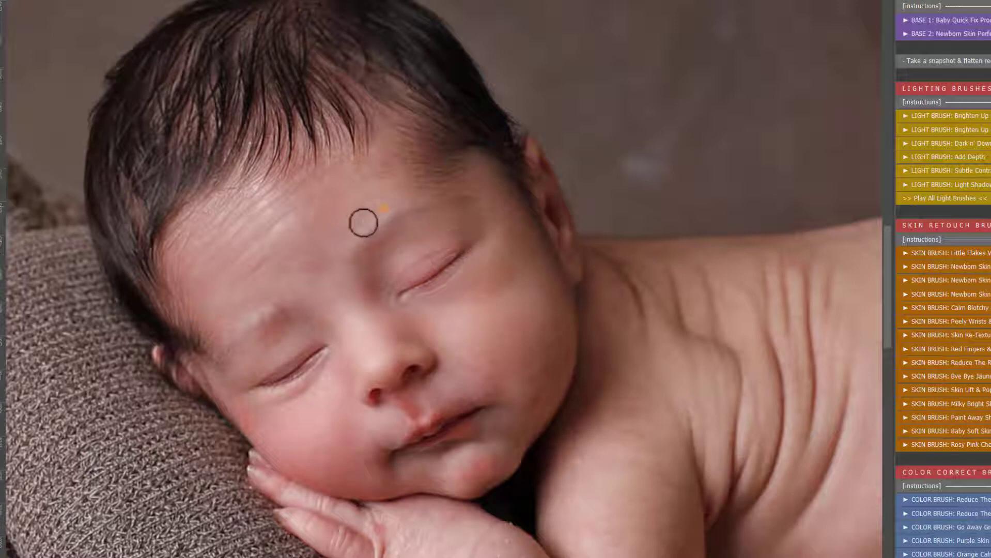
{"action": "scroll", "coordinate": [411, 204], "scroll_direction": "down", "scroll_amount": 5}
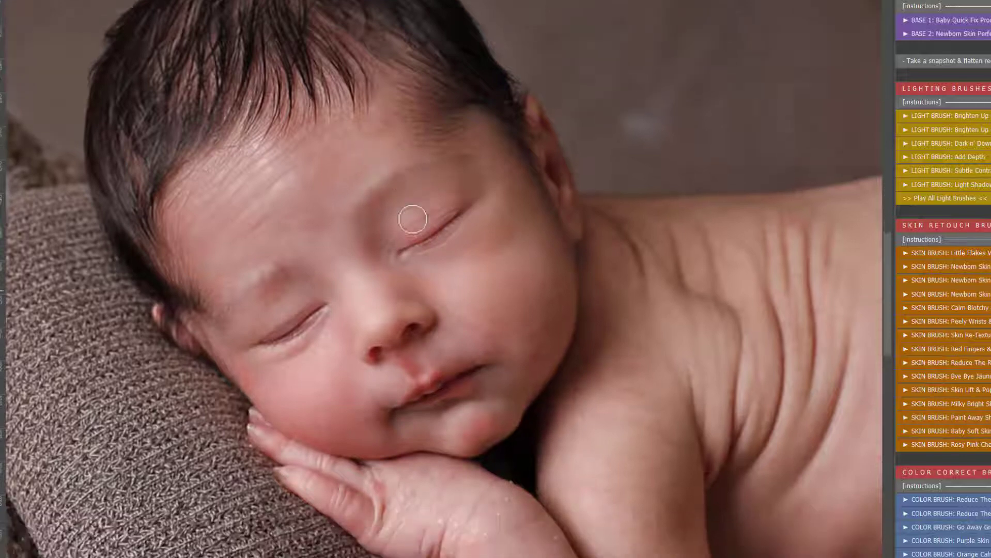
Paint the skin fix over the flaky knee and shin with a 139 px brush
{"action": "right_click", "coordinate": [514, 402]}
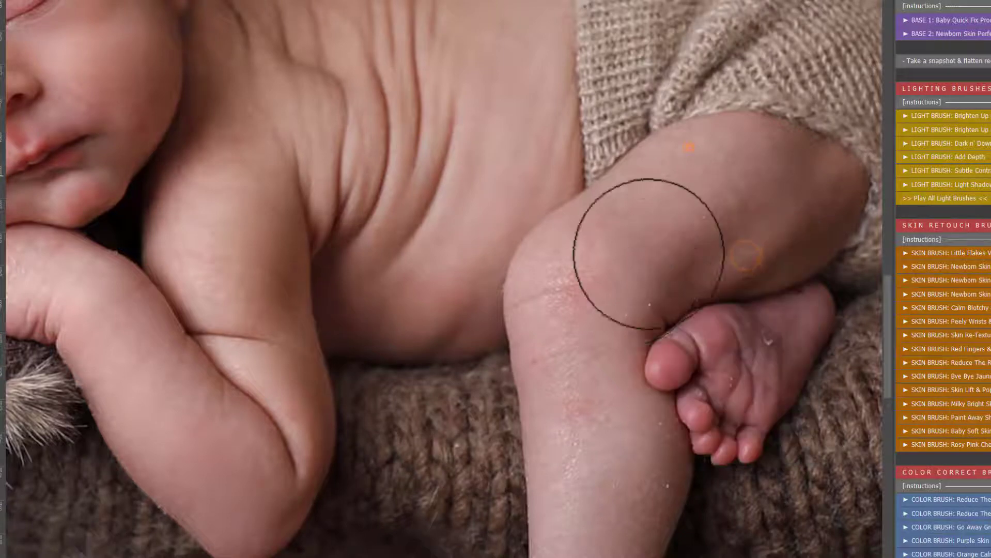
{"action": "mouse_move", "coordinate": [550, 301]}
{"action": "left_mouse_down"}
{"action": "mouse_move", "coordinate": [563, 321]}
{"action": "mouse_move", "coordinate": [548, 310]}
{"action": "mouse_move", "coordinate": [542, 331]}
{"action": "mouse_move", "coordinate": [554, 364]}
{"action": "mouse_move", "coordinate": [606, 347]}
{"action": "mouse_move", "coordinate": [634, 285]}
{"action": "mouse_move", "coordinate": [615, 311]}
{"action": "left_mouse_up"}
{"action": "scroll", "coordinate": [614, 310], "scroll_direction": "down", "scroll_amount": 3}
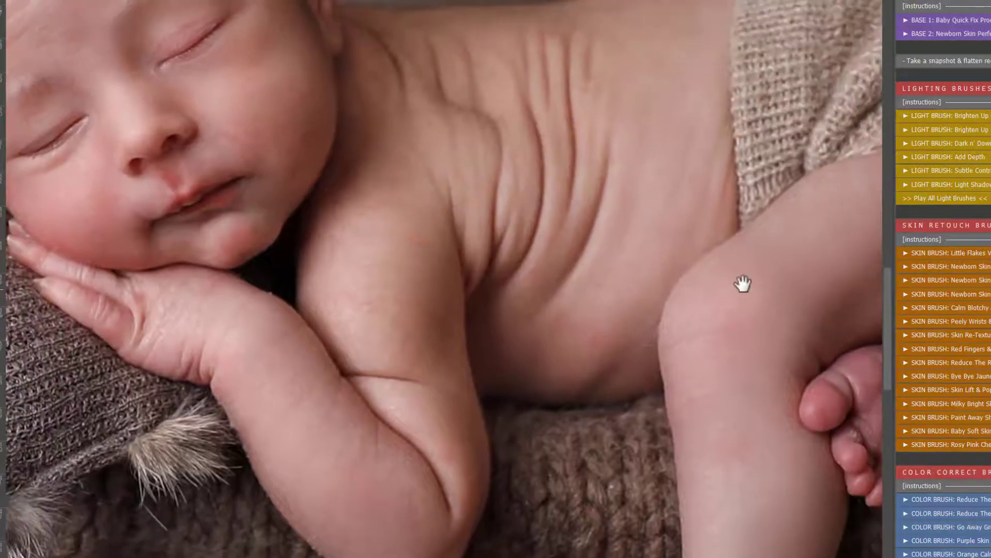
Paint away the flakes on the sole of the tucked foot with a resized brush
{"action": "left_click_drag", "start_coordinate": [742, 284], "coordinate": [589, 258]}
{"action": "right_click", "coordinate": [850, 349]}
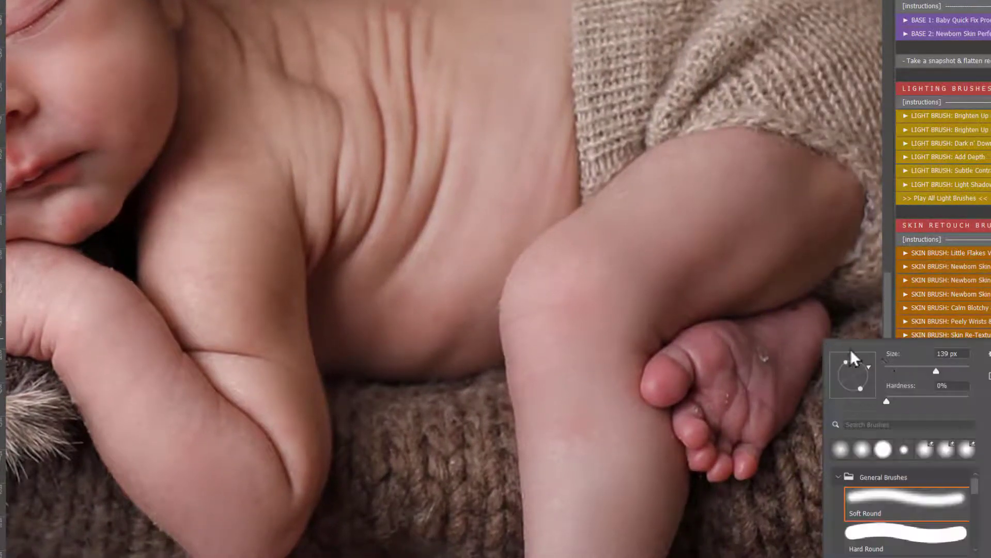
{"action": "mouse_move", "coordinate": [766, 367]}
{"action": "left_mouse_down"}
{"action": "mouse_move", "coordinate": [756, 339]}
{"action": "mouse_move", "coordinate": [777, 360]}
{"action": "mouse_move", "coordinate": [784, 332]}
{"action": "mouse_move", "coordinate": [794, 335]}
{"action": "mouse_move", "coordinate": [765, 372]}
{"action": "mouse_move", "coordinate": [804, 322]}
{"action": "left_mouse_up"}
Compare the face before and after by hiding and showing the two newborn skin retouch layers
{"action": "key", "text": "z"}
{"action": "left_click_drag", "start_coordinate": [675, 332], "coordinate": [641, 325]}
{"action": "left_click_drag", "start_coordinate": [310, 193], "coordinate": [549, 307]}
{"action": "left_click_drag", "start_coordinate": [365, 213], "coordinate": [380, 222]}
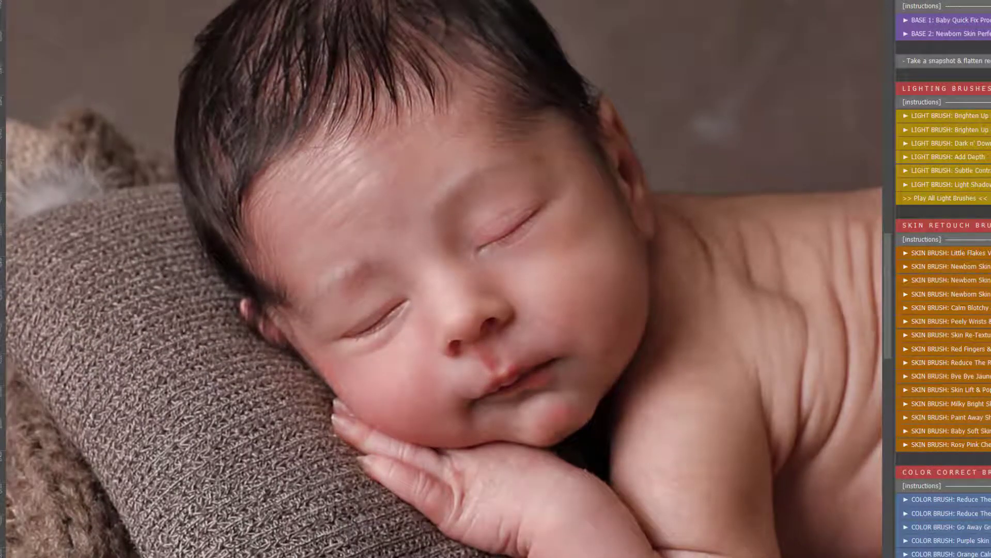
{"action": "key", "text": "ctrl+comma"}
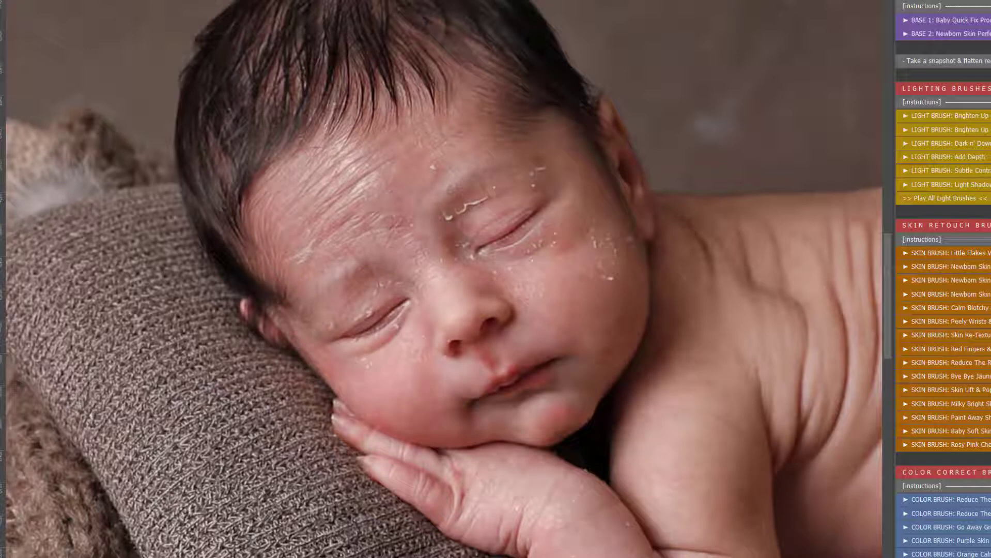
{"action": "key", "text": "ctrl+comma"}
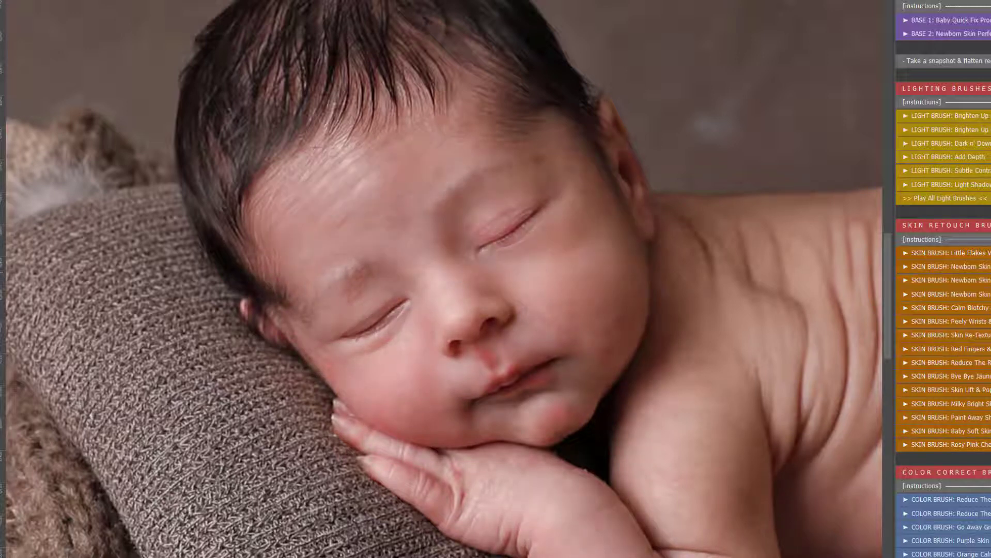
{"action": "left_click", "coordinate": [917, 88]}
{"action": "left_click", "coordinate": [916, 120]}
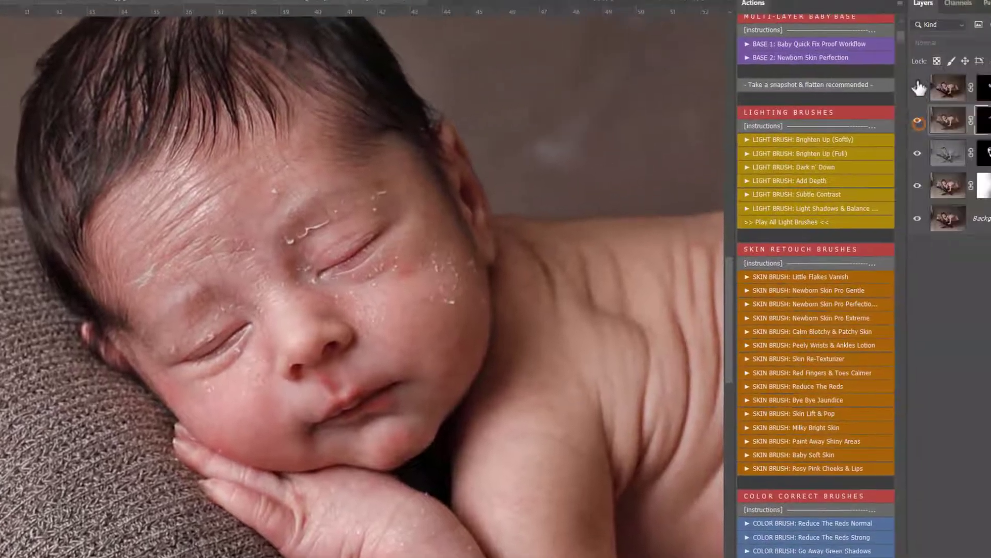
{"action": "left_click", "coordinate": [917, 89]}
{"action": "left_click", "coordinate": [916, 120]}
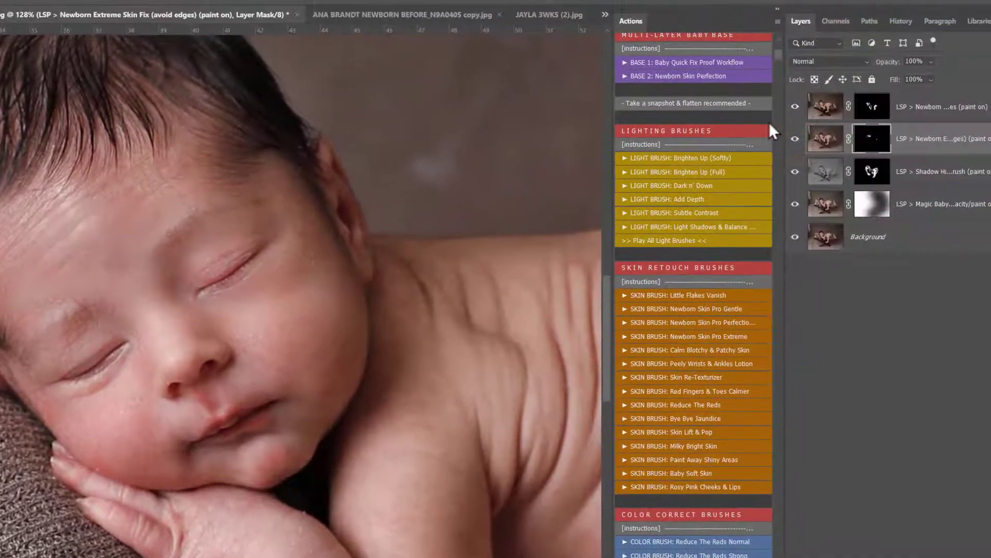
Run the SKIN BRUSH: Peely Wrists & Ankles Lotion action and paint it over the peeling ankle and foot
{"action": "left_click_drag", "start_coordinate": [445, 434], "coordinate": [274, 303]}
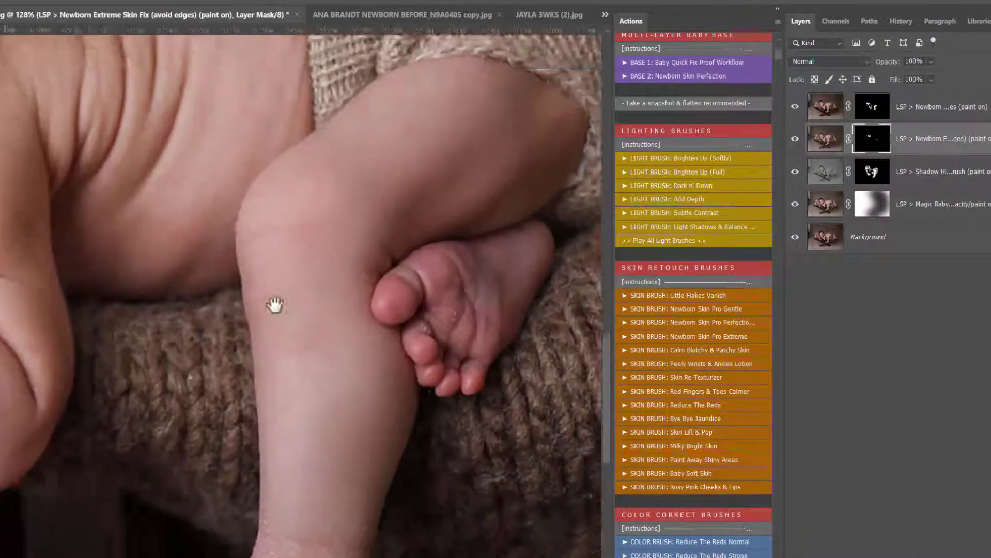
{"action": "left_click_drag", "start_coordinate": [393, 373], "coordinate": [389, 303]}
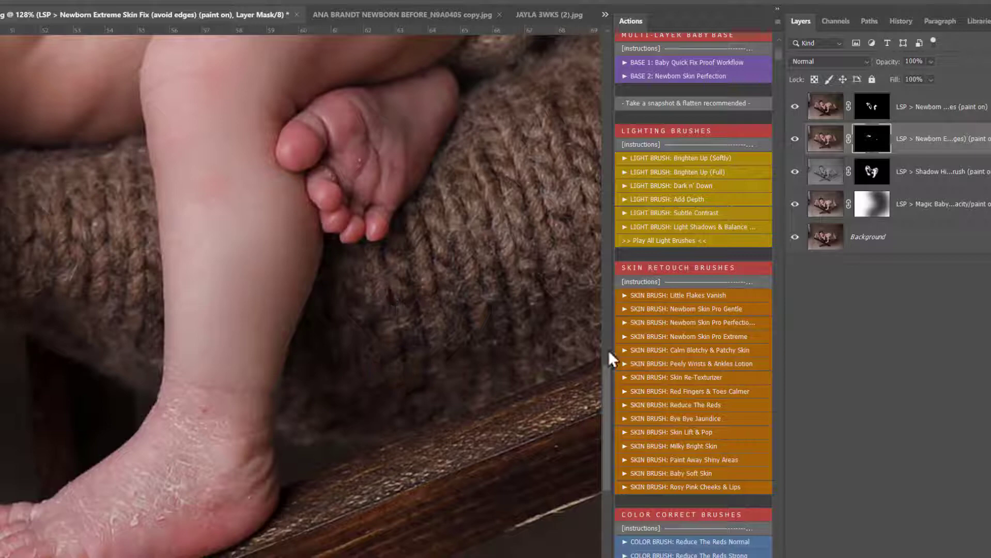
{"action": "left_click", "coordinate": [689, 373]}
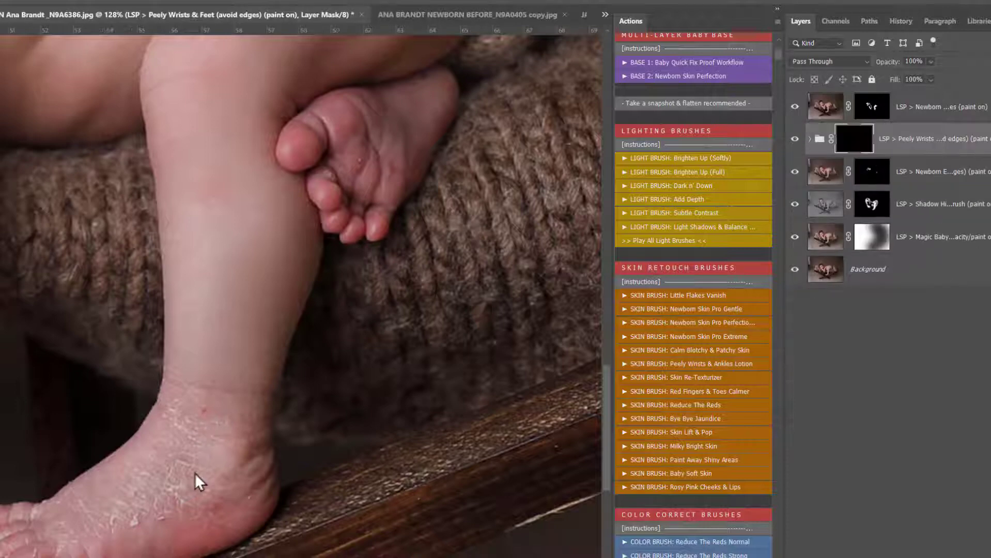
{"action": "right_click", "coordinate": [376, 394]}
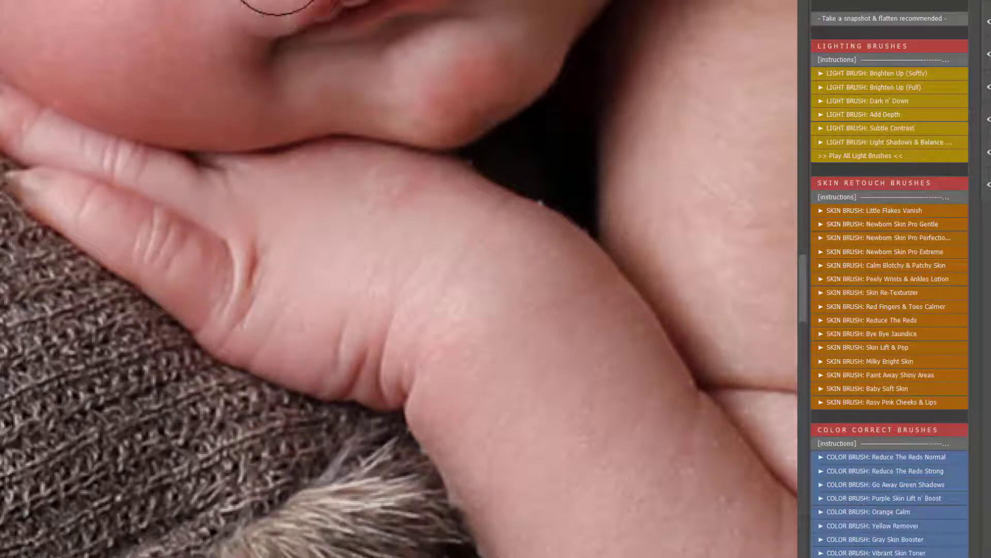
Clean up the small flakes above the upper lip with a 17 px brush
{"action": "right_click", "coordinate": [309, 2]}
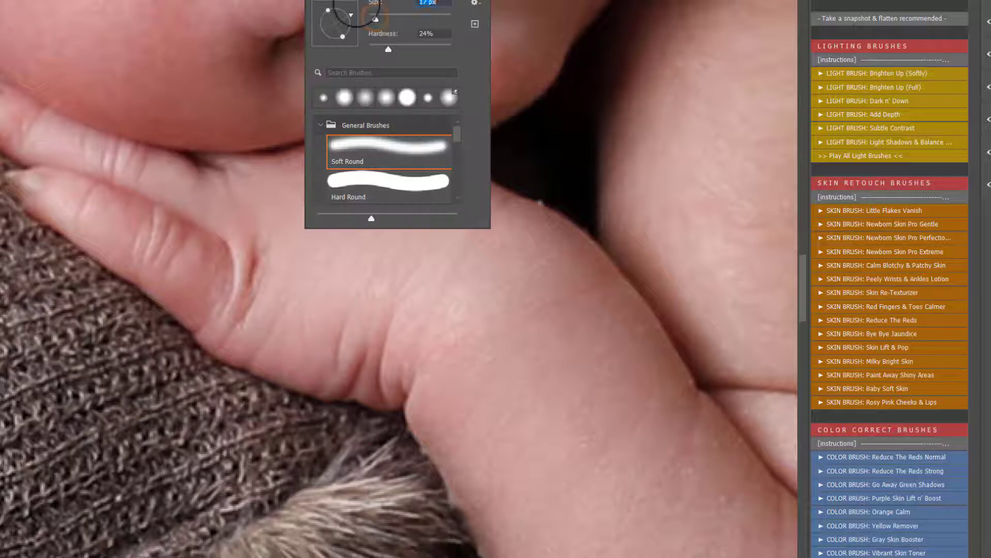
{"action": "key", "text": "Return"}
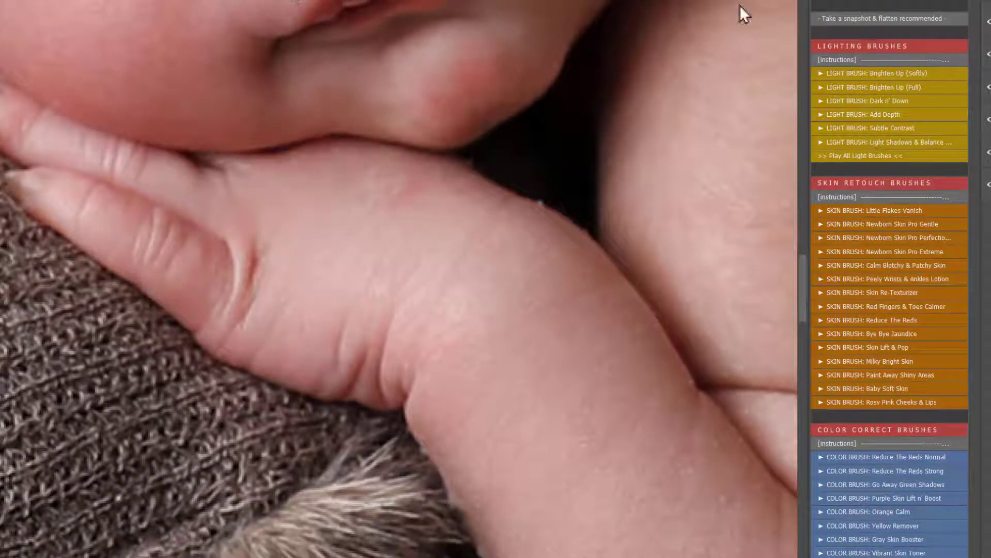
{"action": "scroll", "coordinate": [545, 58], "scroll_direction": "up", "scroll_amount": 3}
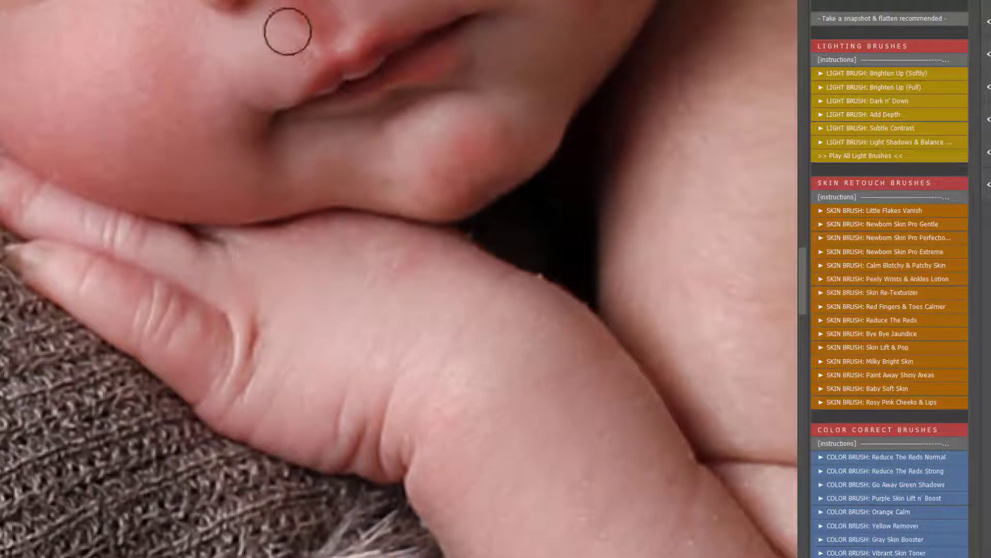
{"action": "scroll", "coordinate": [250, 11], "scroll_direction": "up", "scroll_amount": 2}
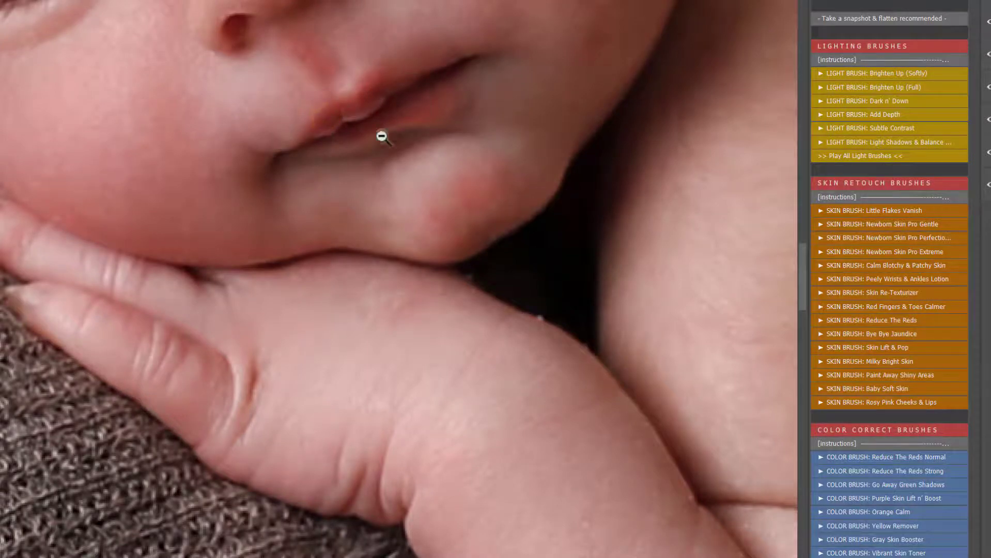
Run the SKIN BRUSH: Red Fingers & Toes Calmer action
{"action": "scroll", "coordinate": [328, 210], "scroll_direction": "down", "scroll_amount": 4}
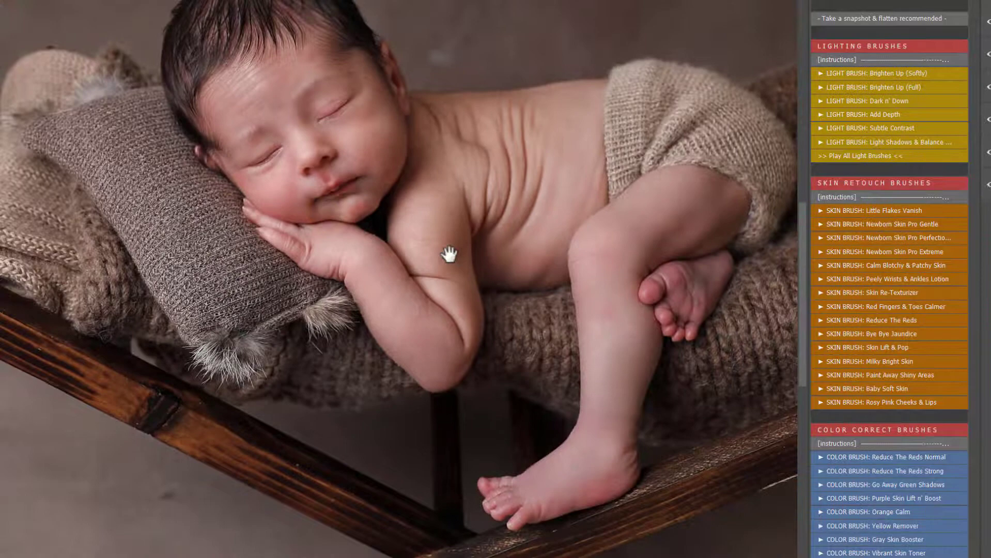
{"action": "left_click_drag", "start_coordinate": [449, 254], "coordinate": [415, 258]}
{"action": "left_click_drag", "start_coordinate": [345, 193], "coordinate": [346, 210]}
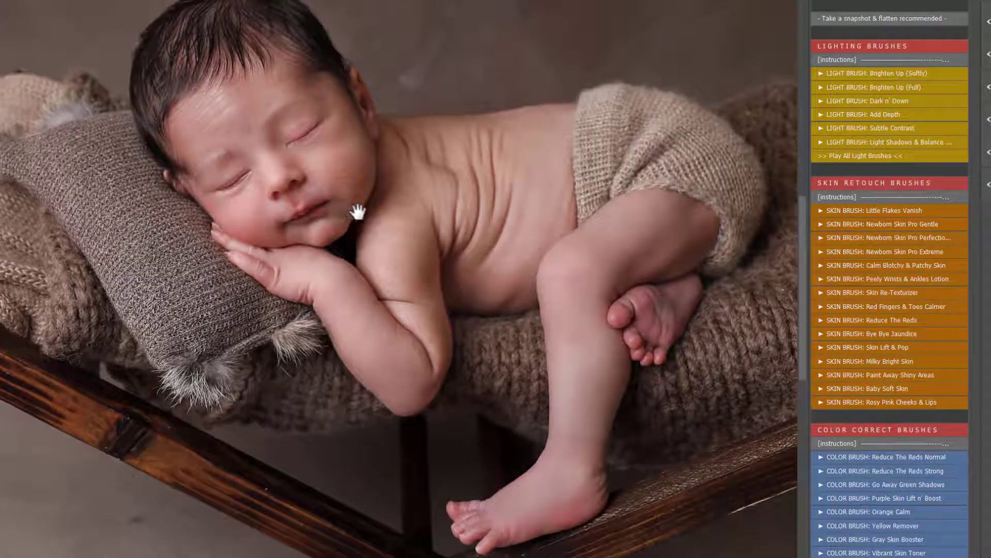
{"action": "scroll", "coordinate": [919, 284], "scroll_direction": "down", "scroll_amount": 4}
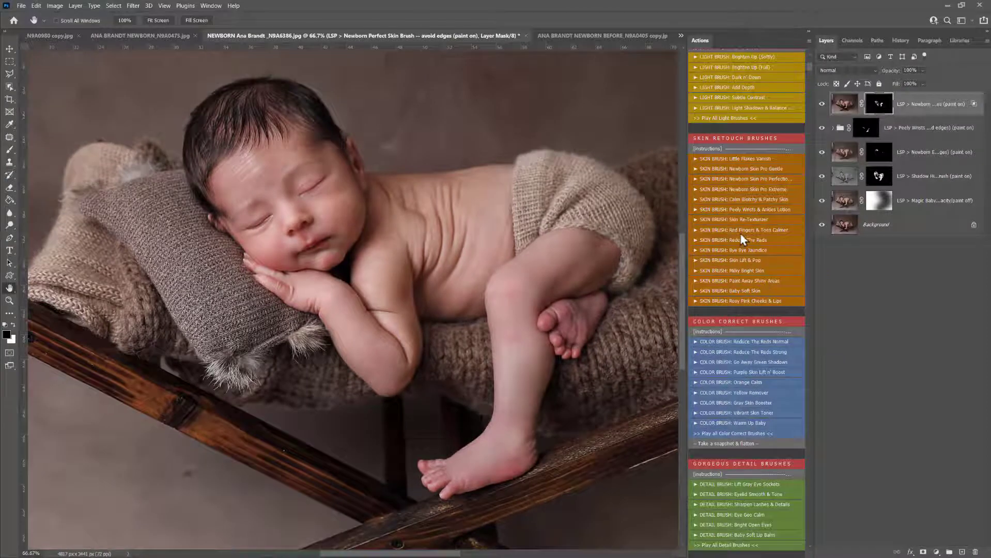
{"action": "left_click", "coordinate": [740, 231]}
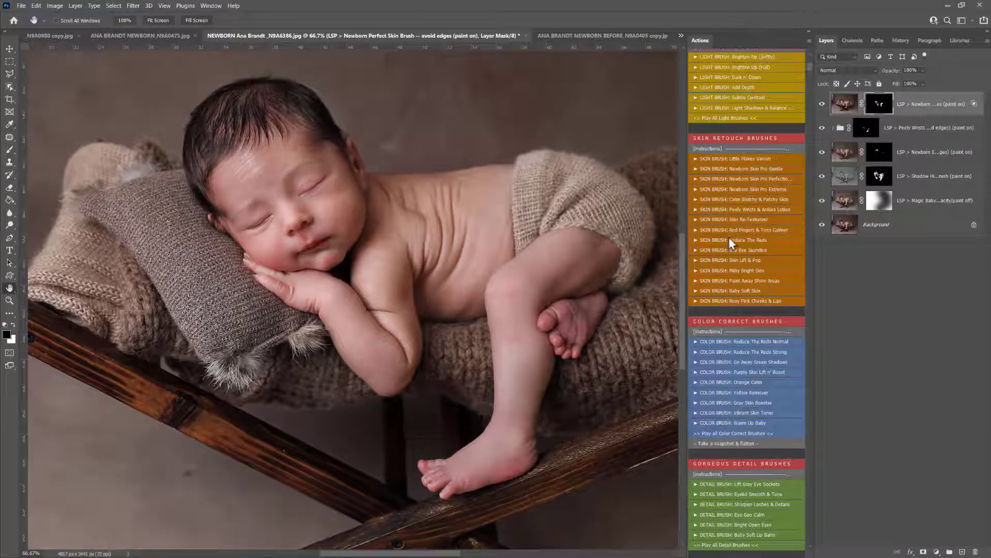
Paint the redness calmer over the tucked foot and the heel and toes of the lower foot with a 177 px, 0% hardness brush
{"action": "right_click", "coordinate": [520, 301]}
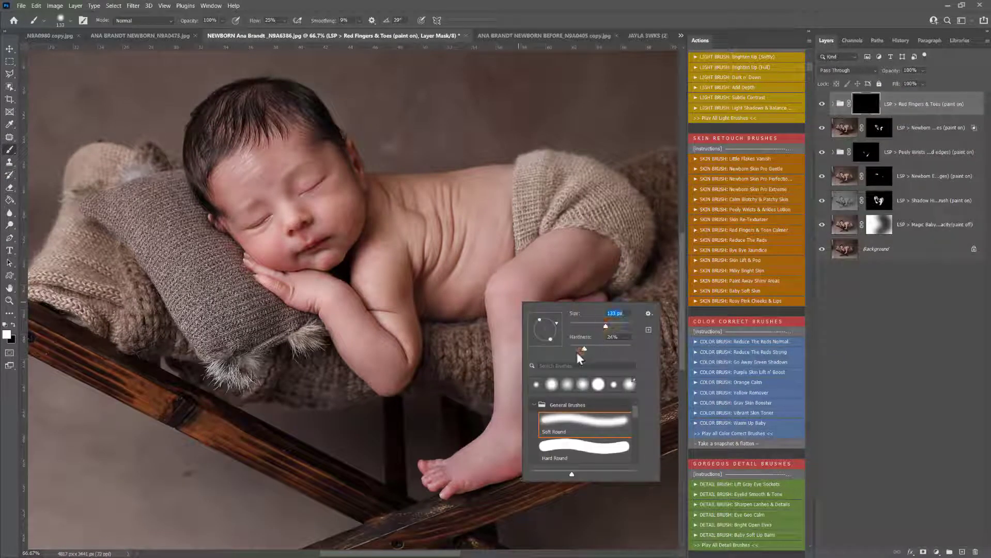
{"action": "left_click_drag", "start_coordinate": [577, 351], "coordinate": [572, 346]}
{"action": "left_click", "coordinate": [588, 274]}
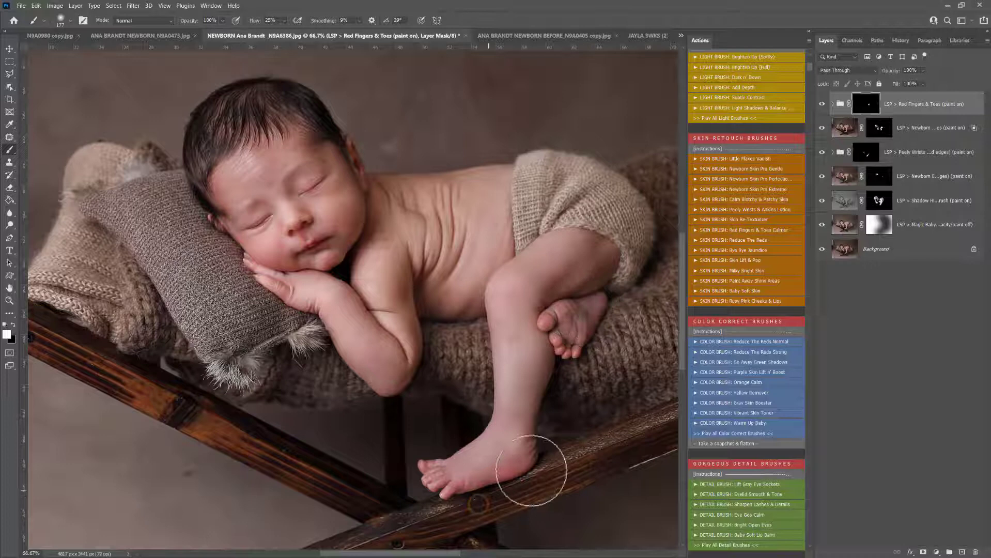
{"action": "left_click_drag", "start_coordinate": [531, 471], "coordinate": [539, 463]}
{"action": "left_click_drag", "start_coordinate": [436, 471], "coordinate": [430, 467]}
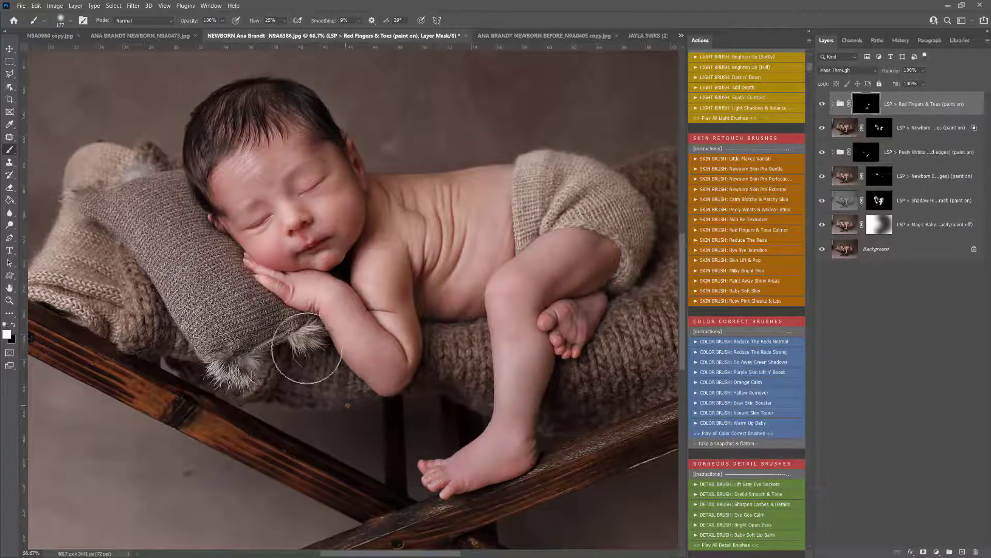
Paint the redness calmer over the nose area, the skin by the ear and the forehead with a smaller brush
{"action": "right_click", "coordinate": [301, 237]}
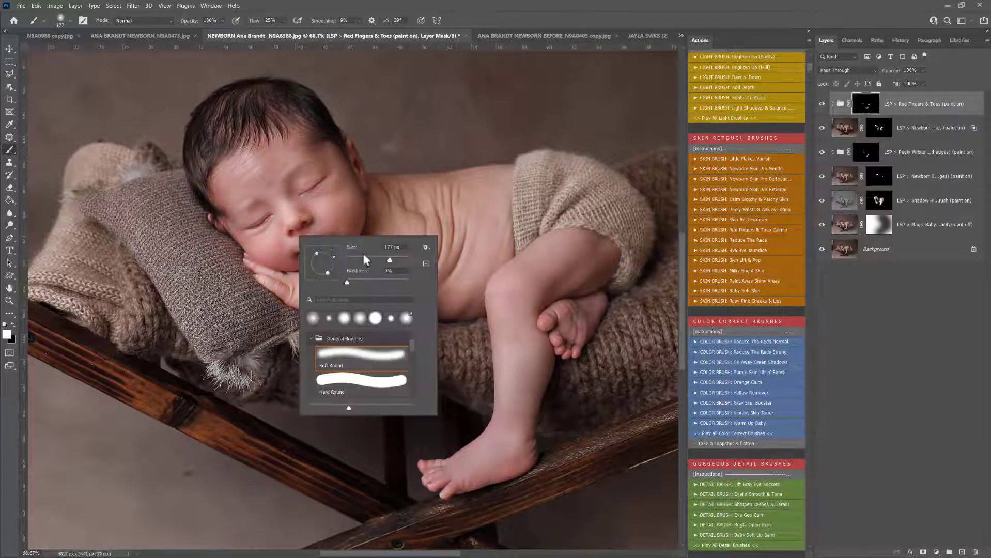
{"action": "left_click_drag", "start_coordinate": [375, 260], "coordinate": [374, 259]}
{"action": "left_click_drag", "start_coordinate": [292, 229], "coordinate": [302, 235]}
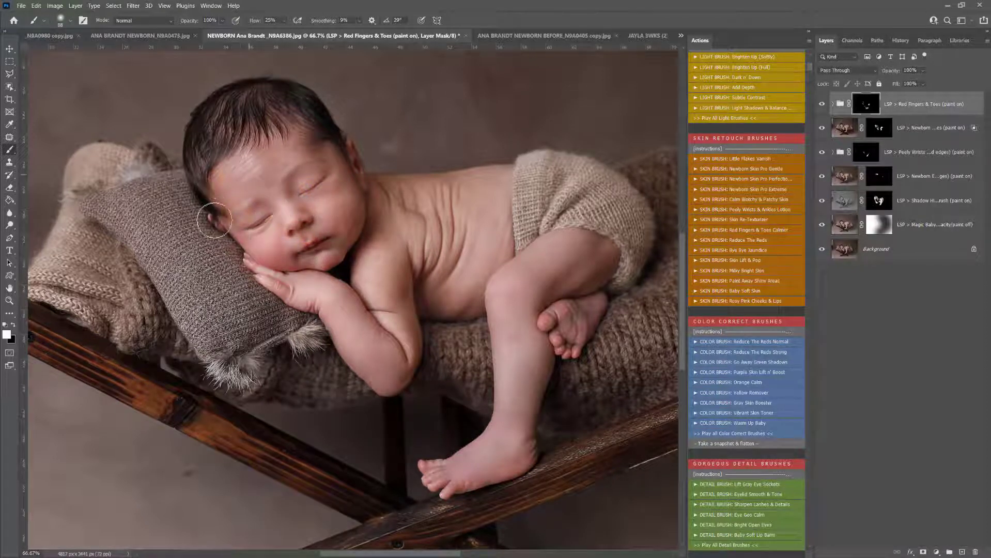
{"action": "mouse_move", "coordinate": [214, 221]}
{"action": "left_mouse_down"}
{"action": "mouse_move", "coordinate": [231, 235]}
{"action": "mouse_move", "coordinate": [217, 173]}
{"action": "left_mouse_up"}
{"action": "left_click_drag", "start_coordinate": [272, 135], "coordinate": [285, 143]}
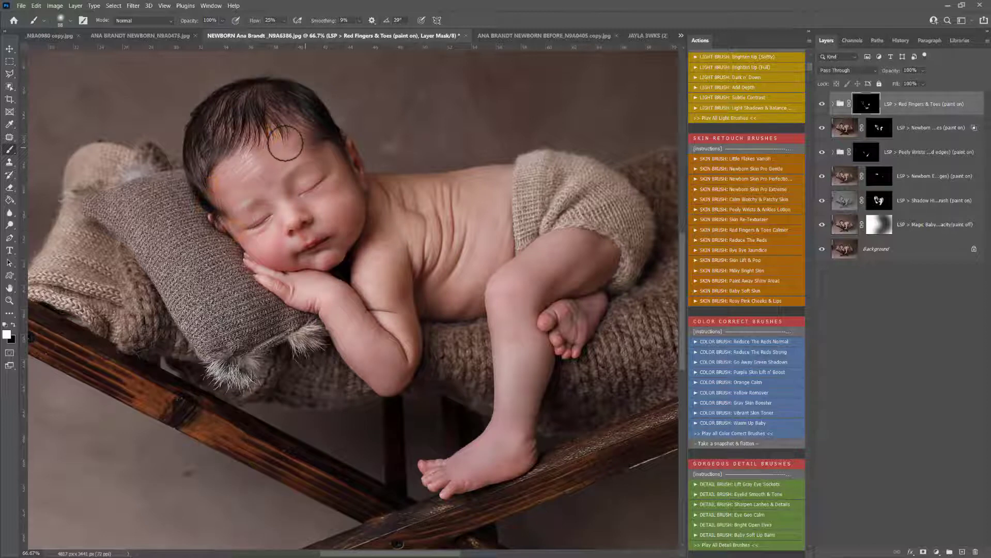
Paint the redness calmer over the lower cheek and the chin with the small soft brush
{"action": "left_click_drag", "start_coordinate": [243, 234], "coordinate": [264, 250]}
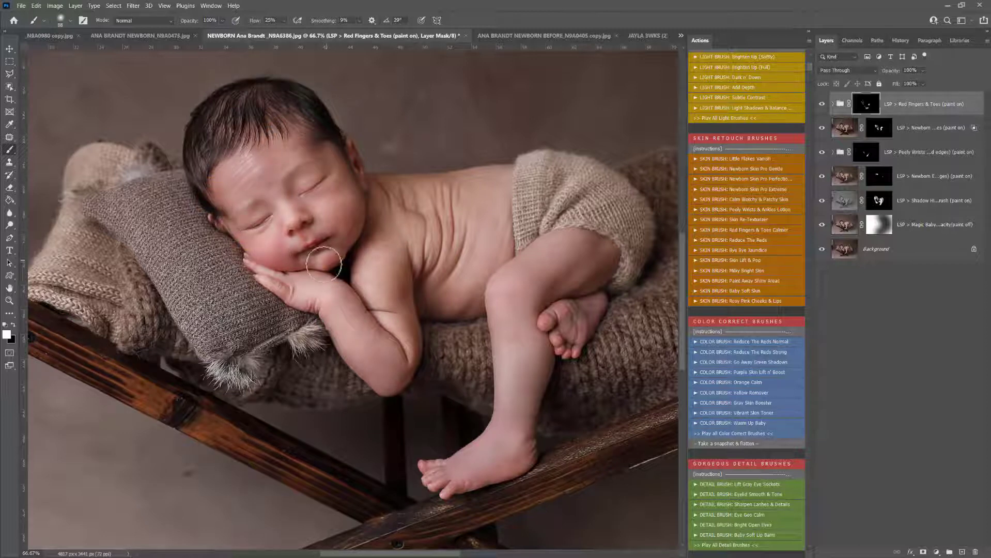
{"action": "mouse_move", "coordinate": [324, 265]}
{"action": "left_mouse_down"}
{"action": "mouse_move", "coordinate": [338, 254]}
{"action": "mouse_move", "coordinate": [323, 262]}
{"action": "mouse_move", "coordinate": [336, 264]}
{"action": "left_mouse_up"}
Run the COLOR BRUSH: Orange Calm action and paint the effect over the chin and jaw with an 88 px brush
{"action": "left_click", "coordinate": [718, 382]}
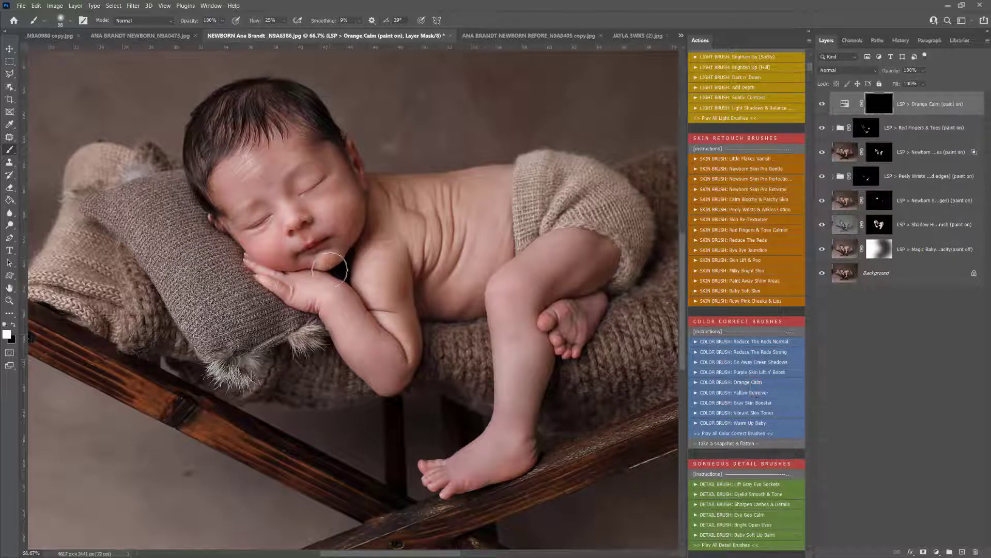
{"action": "left_click_drag", "start_coordinate": [329, 269], "coordinate": [349, 254]}
{"action": "right_click", "coordinate": [365, 242]}
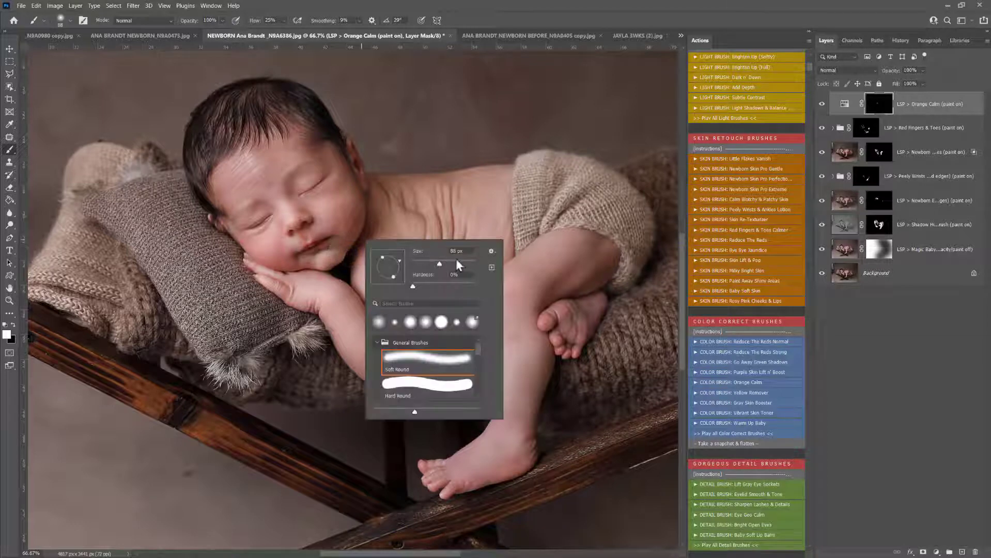
{"action": "left_click", "coordinate": [316, 190]}
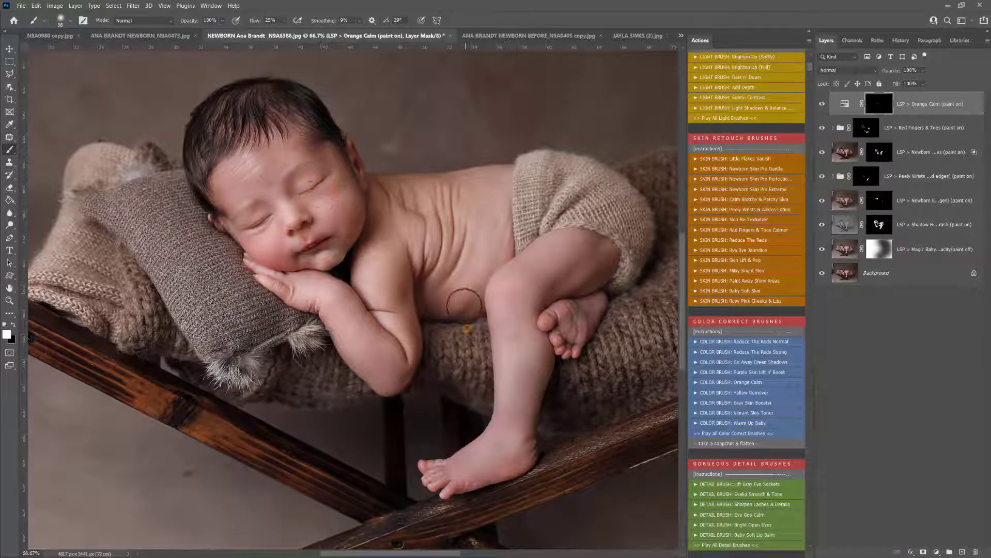
Paint the orange calming effect over the lower belly beside the knee with a 199 px brush
{"action": "right_click", "coordinate": [491, 344]}
{"action": "left_click", "coordinate": [544, 361]}
{"action": "left_click", "coordinate": [470, 305]}
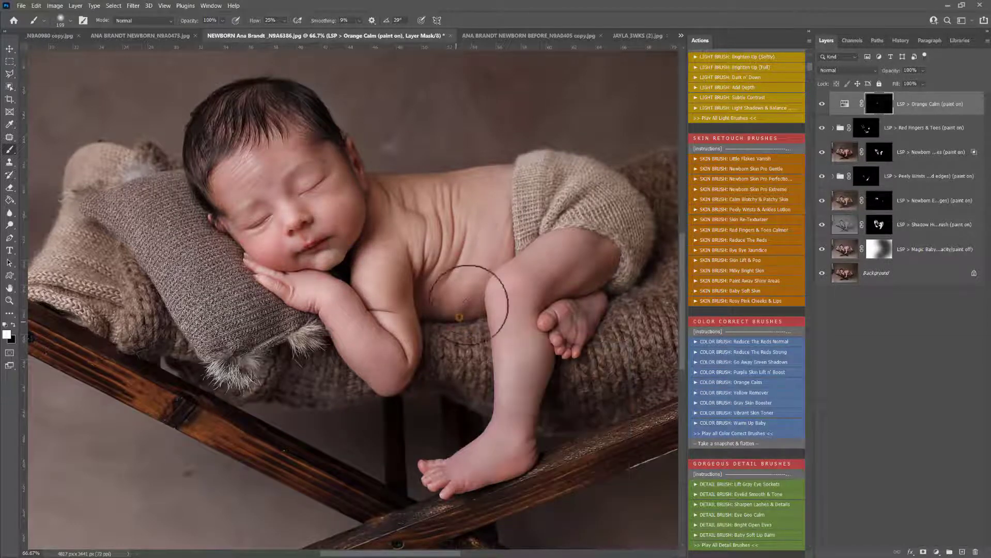
{"action": "left_click_drag", "start_coordinate": [466, 301], "coordinate": [449, 307]}
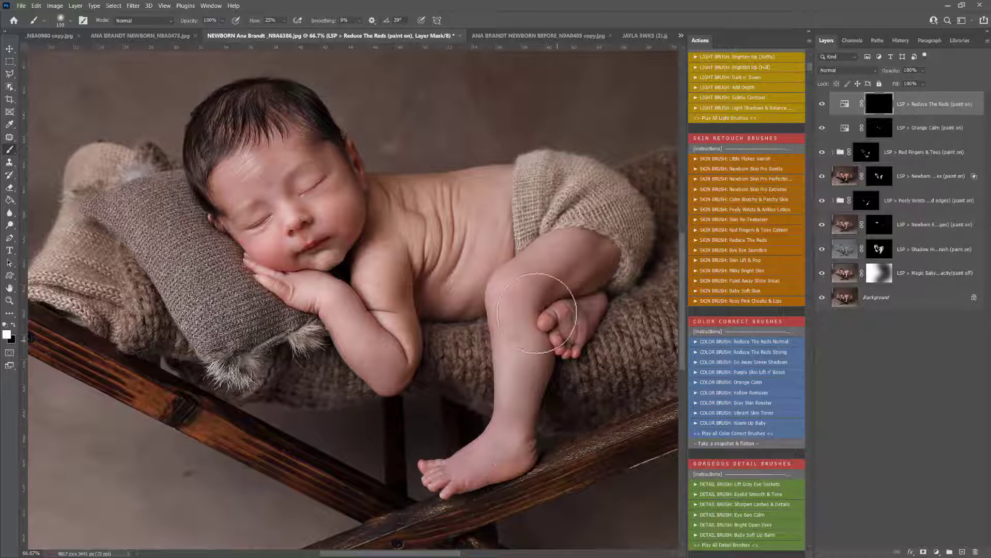
Paint the Reduce The Reds effect over the knee and cheek at 199 px, and around the nose and mouth with a smaller brush
{"action": "mouse_move", "coordinate": [530, 293]}
{"action": "left_mouse_down"}
{"action": "mouse_move", "coordinate": [475, 337]}
{"action": "mouse_move", "coordinate": [448, 316]}
{"action": "mouse_move", "coordinate": [461, 318]}
{"action": "mouse_move", "coordinate": [392, 297]}
{"action": "mouse_move", "coordinate": [333, 296]}
{"action": "mouse_move", "coordinate": [342, 218]}
{"action": "left_mouse_up"}
{"action": "right_click", "coordinate": [412, 239]}
{"action": "left_click", "coordinate": [484, 261]}
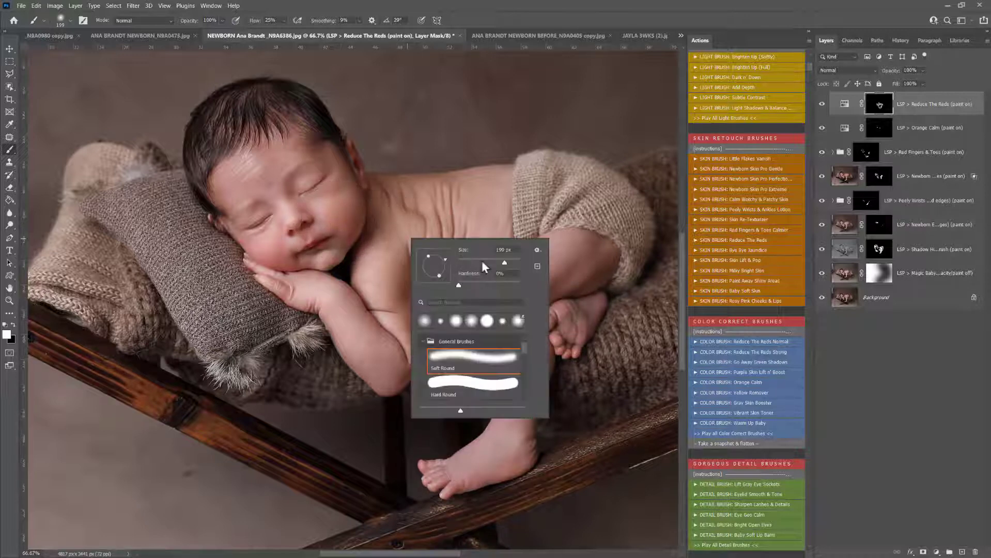
{"action": "left_click", "coordinate": [303, 235]}
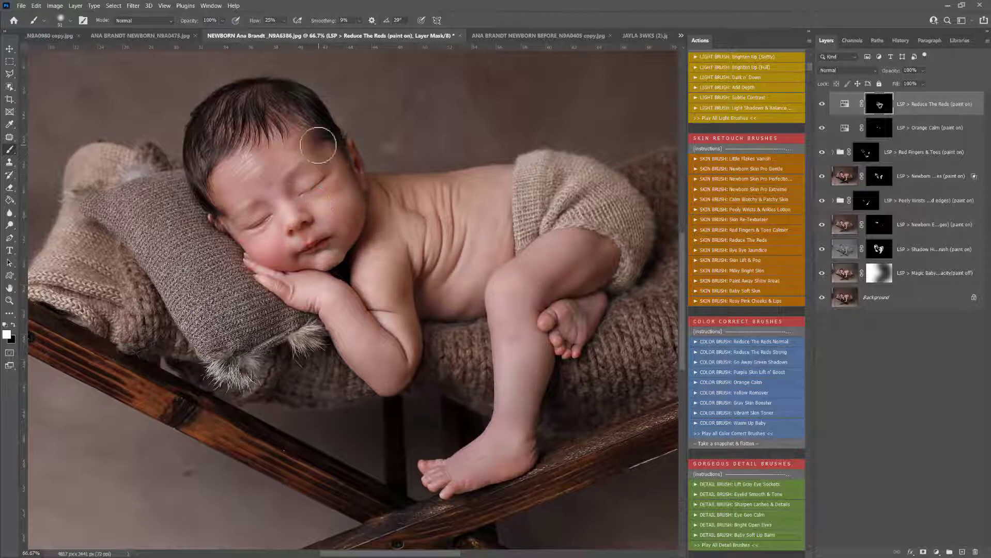
Enlarge the brush to 322 px and paint the red reduction over the forehead, face and hand
{"action": "right_click", "coordinate": [274, 157]}
{"action": "key", "text": "Return"}
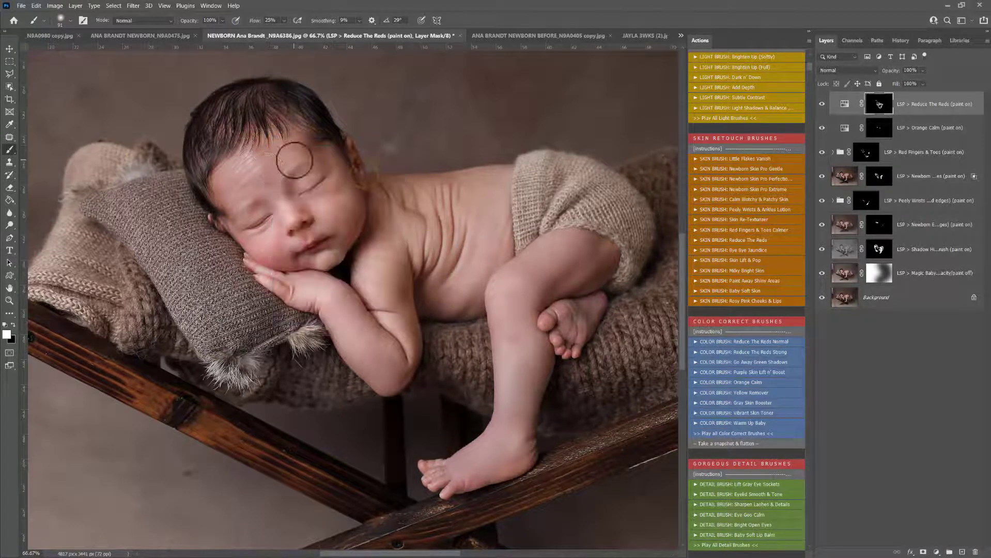
{"action": "right_click", "coordinate": [296, 159]}
{"action": "left_click", "coordinate": [393, 181]}
{"action": "key", "text": "Return"}
{"action": "mouse_move", "coordinate": [224, 182]}
{"action": "left_mouse_down"}
{"action": "mouse_move", "coordinate": [211, 215]}
{"action": "mouse_move", "coordinate": [262, 305]}
{"action": "mouse_move", "coordinate": [293, 333]}
{"action": "left_mouse_up"}
Paint the Vibrant Skin effect over the bent leg and the torso with a 322 px brush
{"action": "mouse_move", "coordinate": [534, 290]}
{"action": "left_mouse_down"}
{"action": "mouse_move", "coordinate": [608, 258]}
{"action": "mouse_move", "coordinate": [597, 275]}
{"action": "mouse_move", "coordinate": [597, 266]}
{"action": "left_mouse_up"}
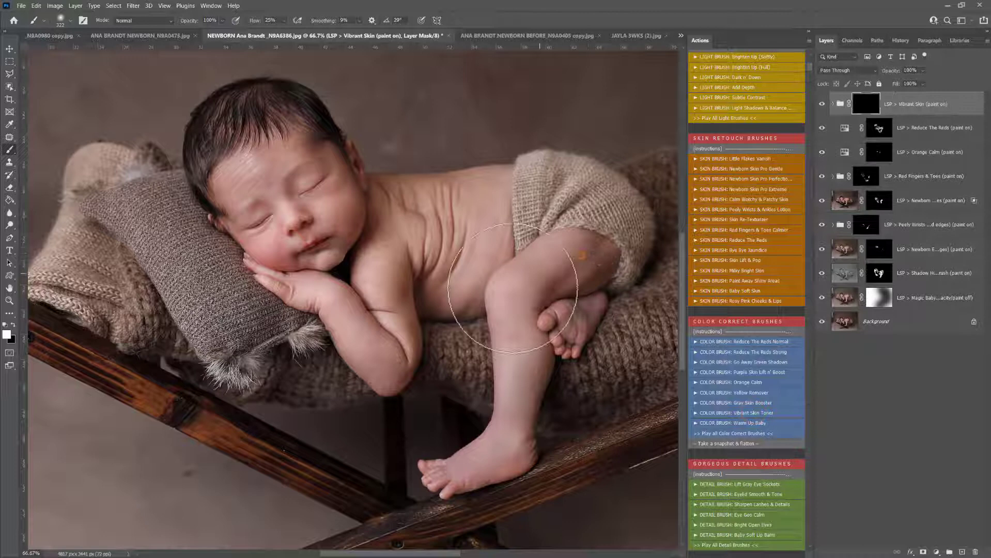
{"action": "mouse_move", "coordinate": [533, 291]}
{"action": "left_mouse_down"}
{"action": "mouse_move", "coordinate": [504, 307]}
{"action": "mouse_move", "coordinate": [499, 223]}
{"action": "mouse_move", "coordinate": [482, 205]}
{"action": "mouse_move", "coordinate": [476, 246]}
{"action": "left_mouse_up"}
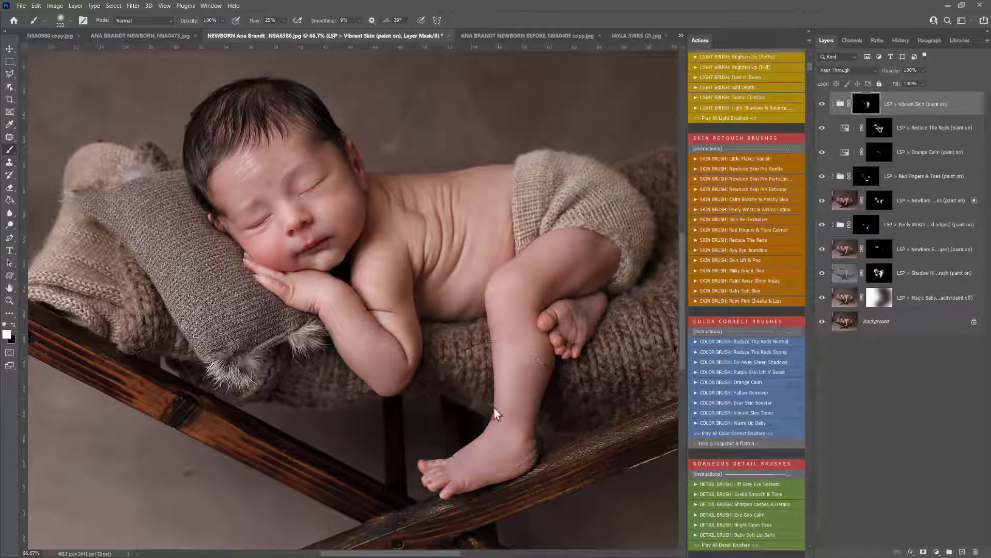
Run the LIGHT BRUSH: Brighten Up (Softly) action and paint it over the lower foot and toes with a 190 px brush
{"action": "scroll", "coordinate": [746, 303], "scroll_direction": "up", "scroll_amount": 2}
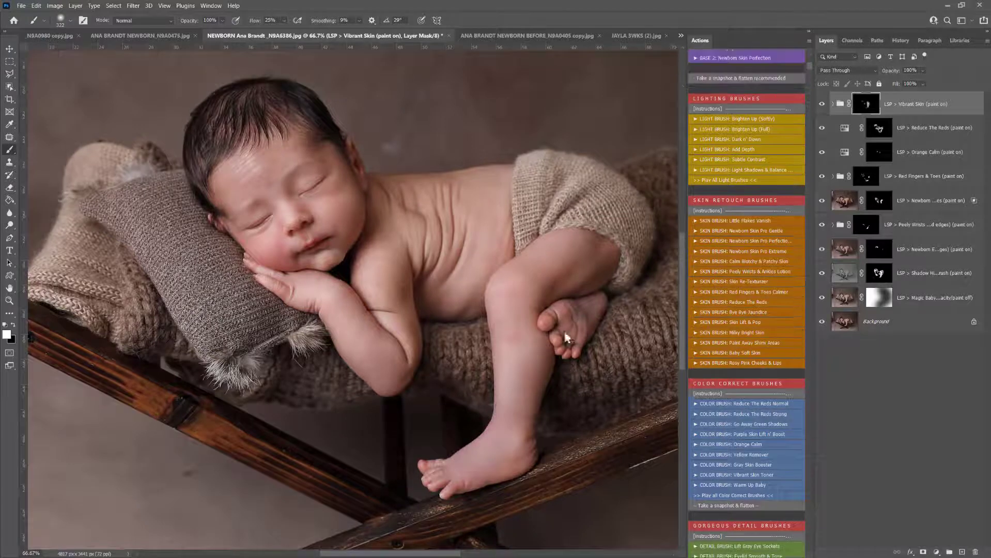
{"action": "left_click", "coordinate": [758, 127]}
{"action": "right_click", "coordinate": [618, 324]}
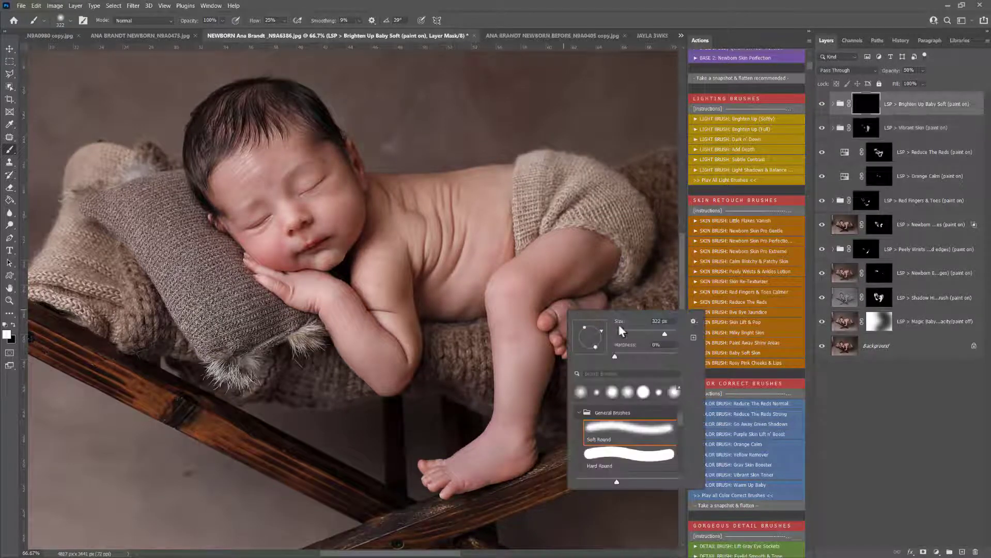
{"action": "left_click_drag", "start_coordinate": [663, 335], "coordinate": [652, 335]}
{"action": "left_click", "coordinate": [481, 462]}
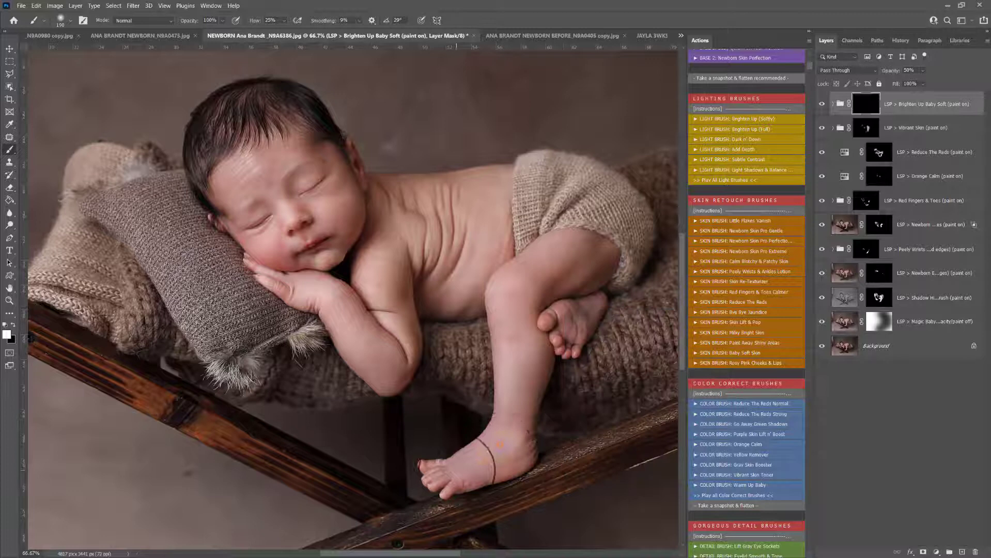
{"action": "mouse_move", "coordinate": [448, 462]}
{"action": "left_mouse_down"}
{"action": "mouse_move", "coordinate": [481, 443]}
{"action": "mouse_move", "coordinate": [416, 478]}
{"action": "left_mouse_up"}
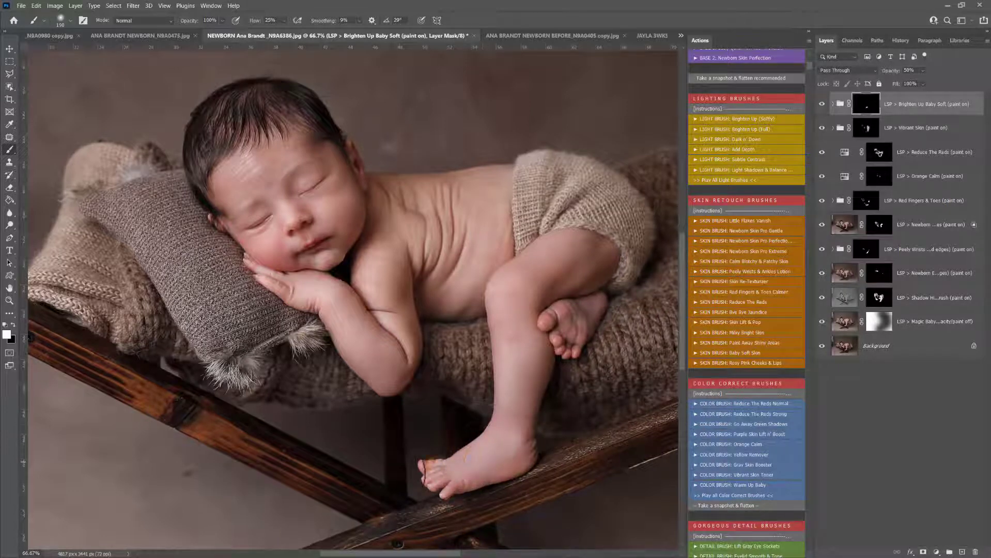
Take a snapshot of the retouched portrait and flatten the image with the recommended LSP action
{"action": "key", "text": "z"}
{"action": "left_click", "coordinate": [524, 297], "text": "alt"}
{"action": "left_click", "coordinate": [561, 287], "text": "alt"}
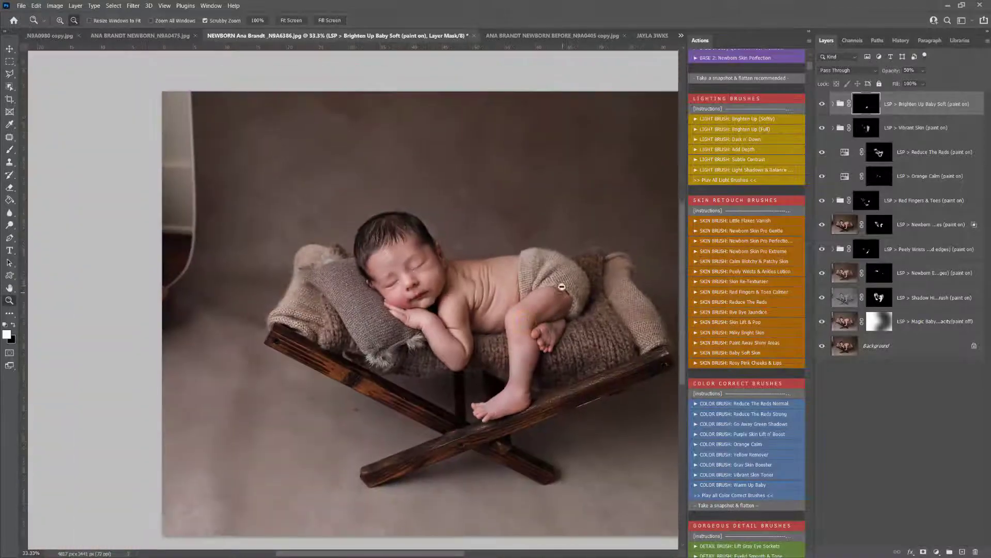
{"action": "key", "text": "h"}
{"action": "left_click_drag", "start_coordinate": [562, 287], "coordinate": [507, 277]}
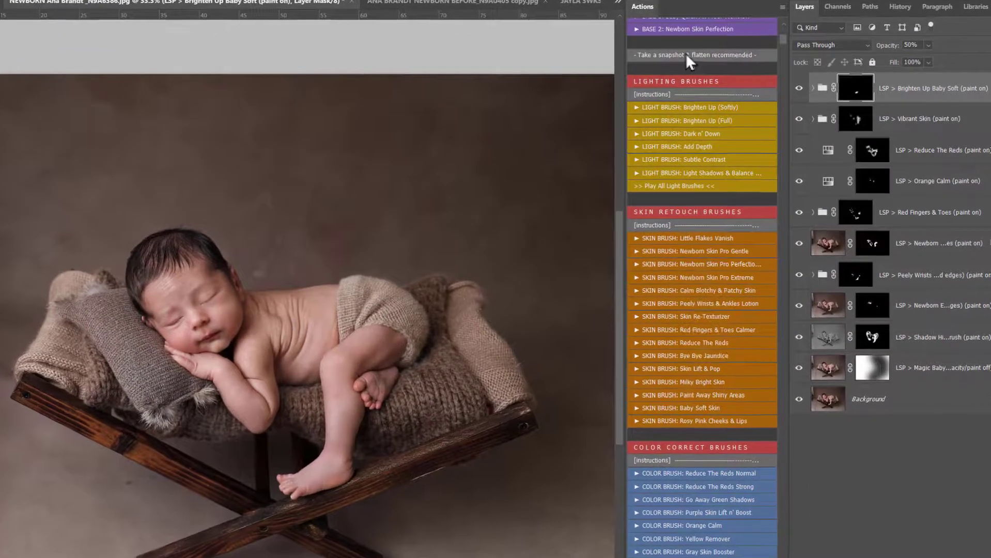
{"action": "left_click", "coordinate": [741, 77]}
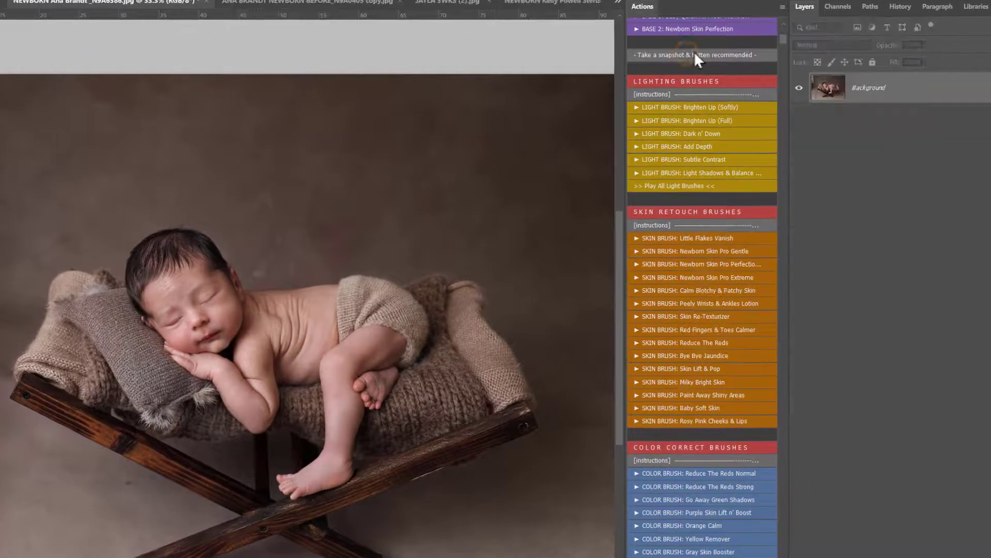
Switch from Snapshot 1 to Snapshot 2 in the history and examine the baby's face, torso and legs up close
{"action": "left_click", "coordinate": [902, 10]}
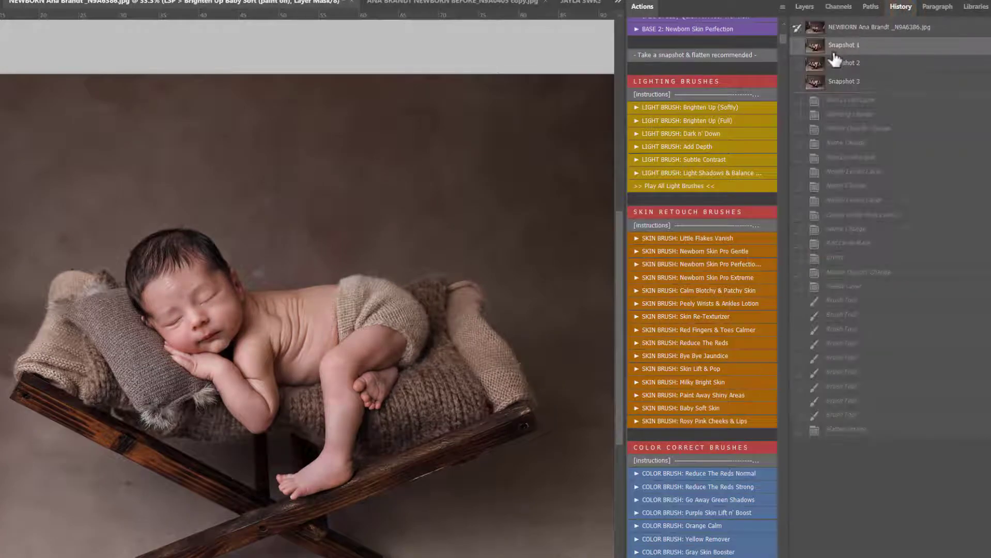
{"action": "left_click", "coordinate": [818, 64]}
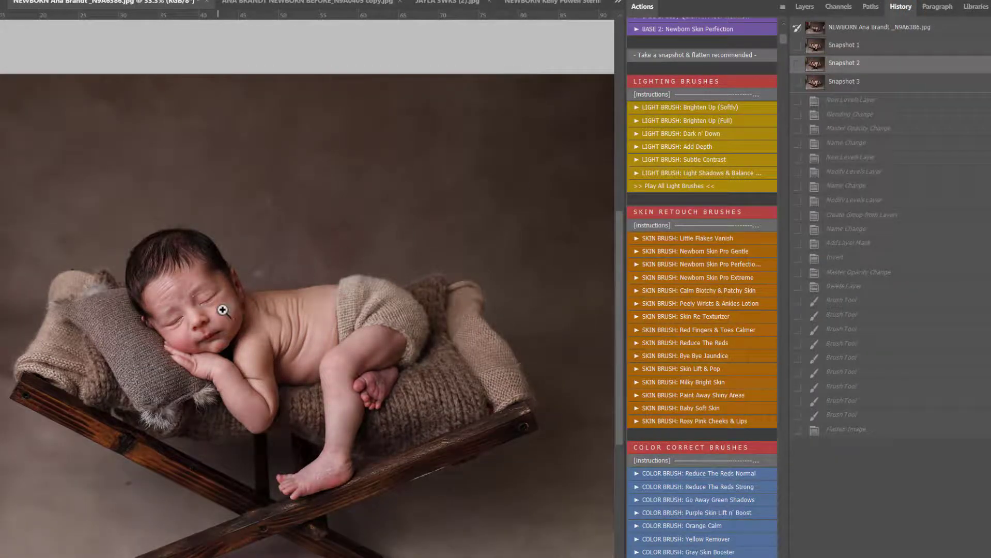
{"action": "left_click_drag", "start_coordinate": [222, 310], "coordinate": [257, 339]}
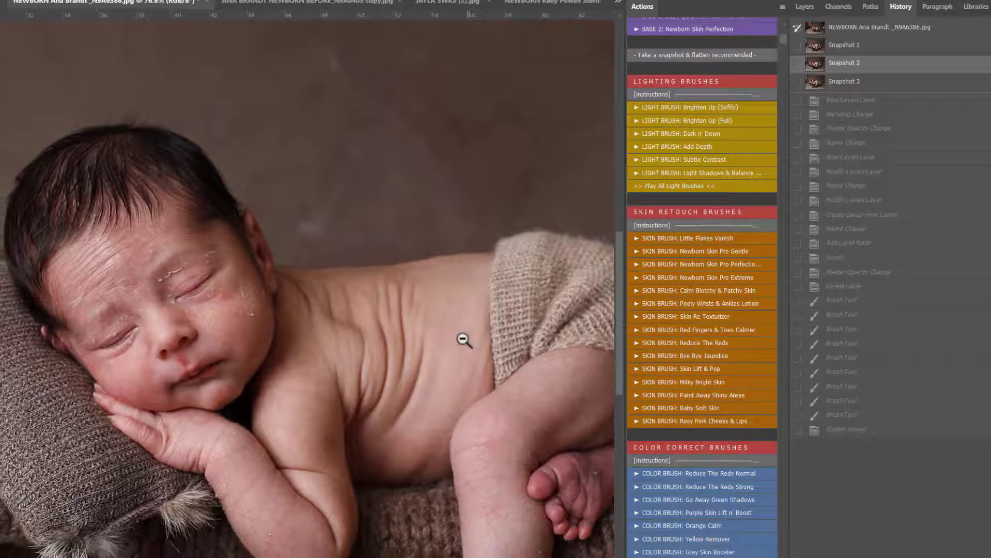
{"action": "left_click_drag", "start_coordinate": [463, 340], "coordinate": [405, 259]}
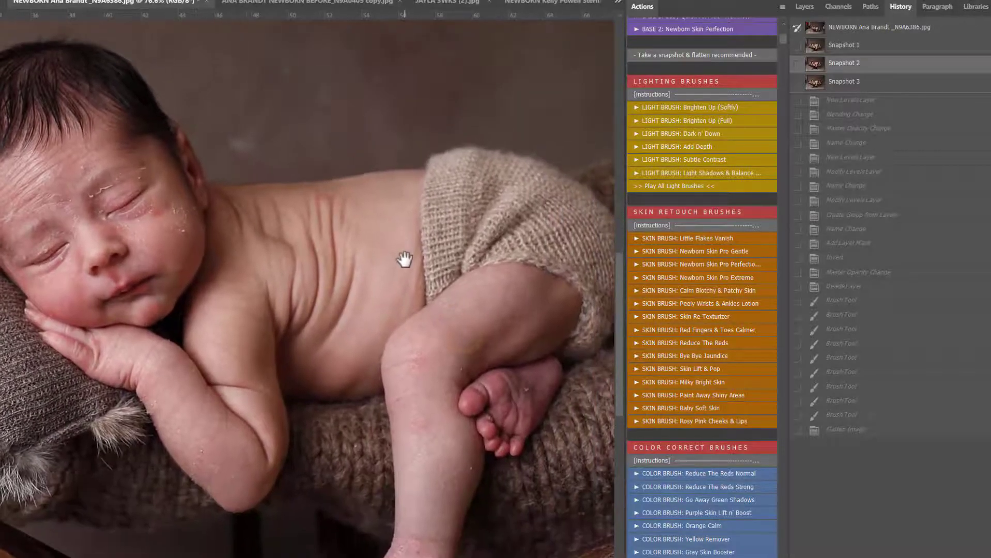
Compare Snapshot 1 with Snapshot 2 on the face and body, and return to the layered Snapshot 1 state
{"action": "left_click", "coordinate": [813, 48]}
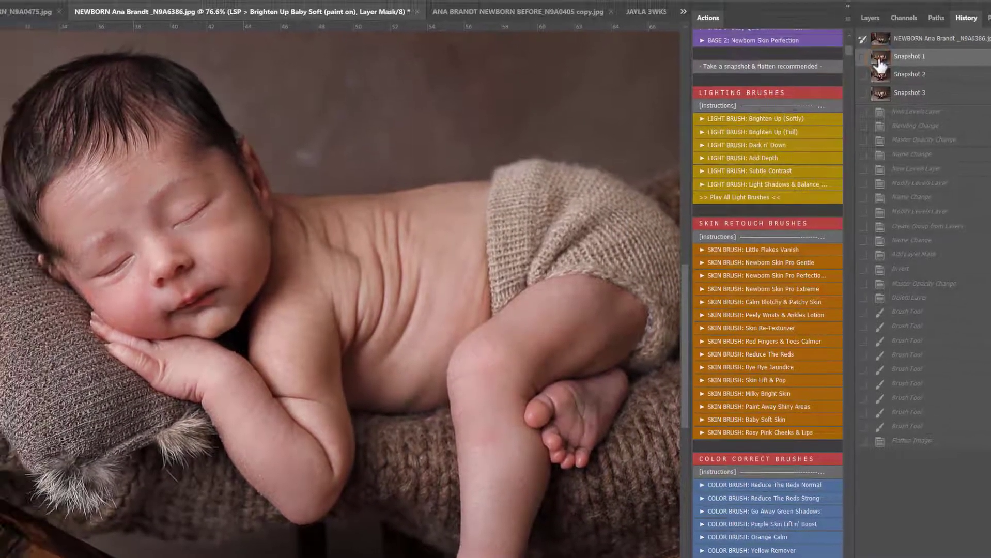
{"action": "key", "text": "z"}
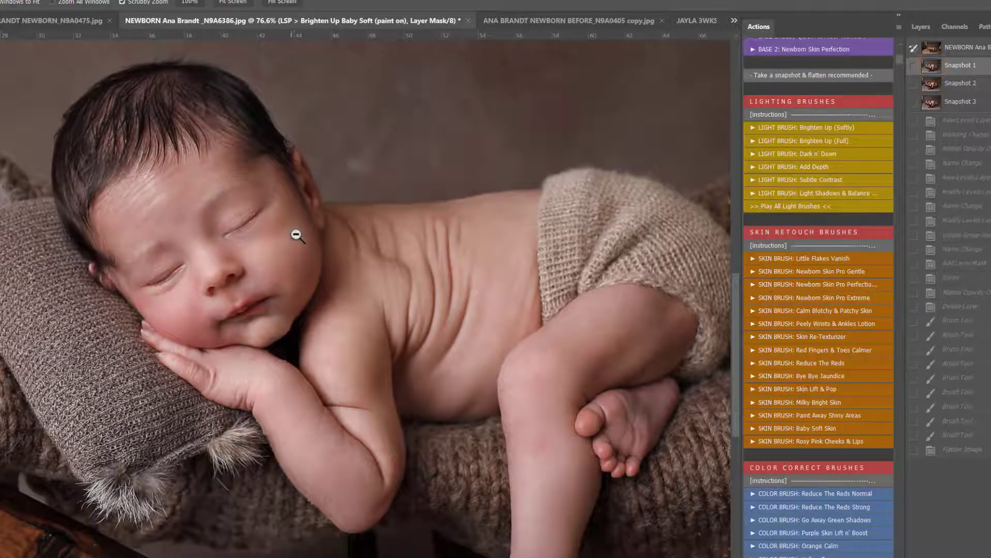
{"action": "left_click", "coordinate": [295, 234]}
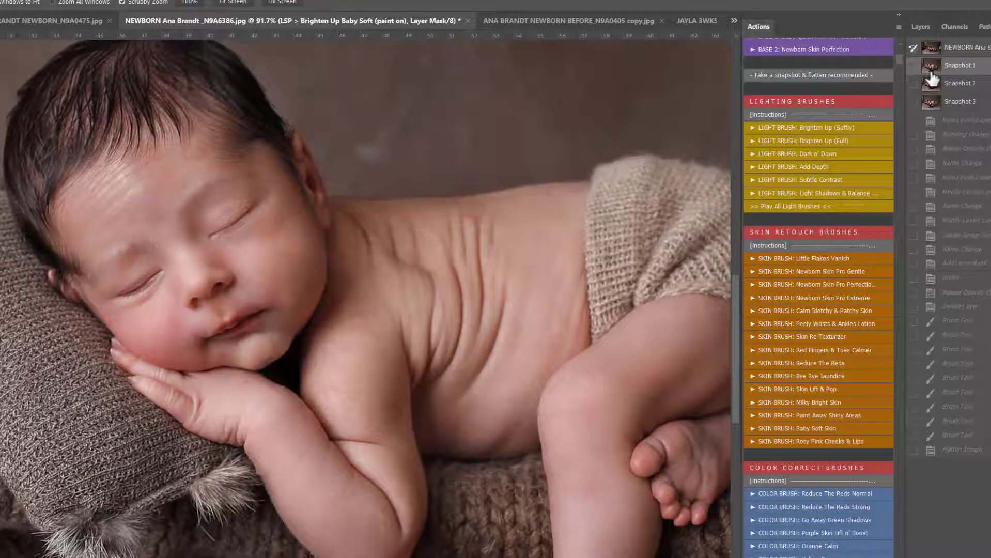
{"action": "left_click", "coordinate": [929, 87]}
{"action": "left_click", "coordinate": [938, 65]}
{"action": "left_click", "coordinate": [927, 26]}
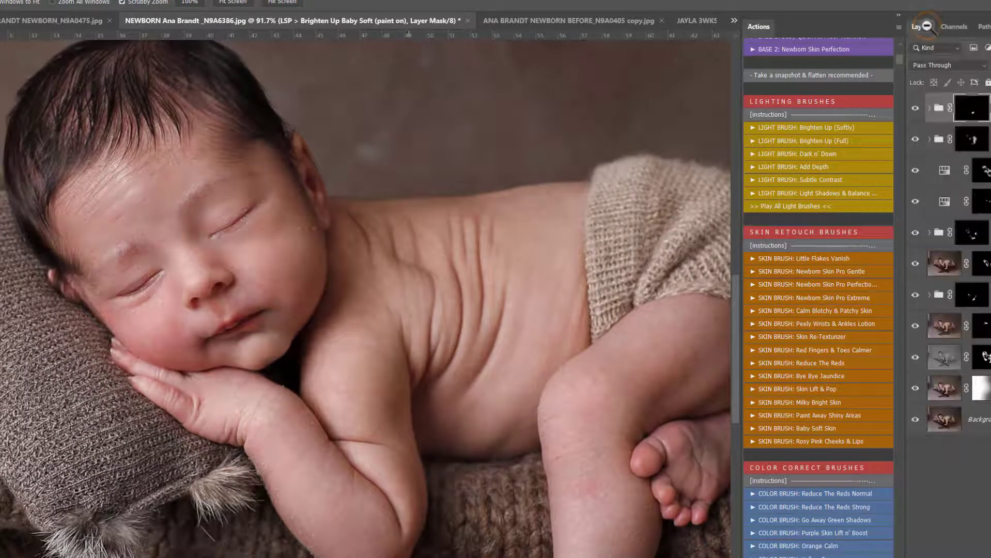
Run the SKIN BRUSH: Skin Re-Texturizer action and paint the texture over the baby's face with an enlarged soft brush
{"action": "left_click", "coordinate": [809, 338]}
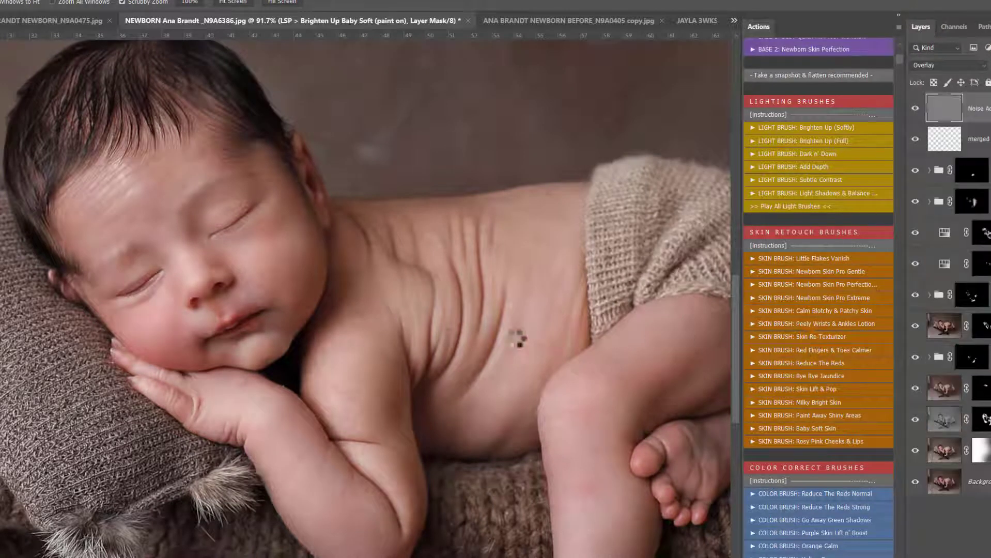
{"action": "right_click", "coordinate": [345, 341]}
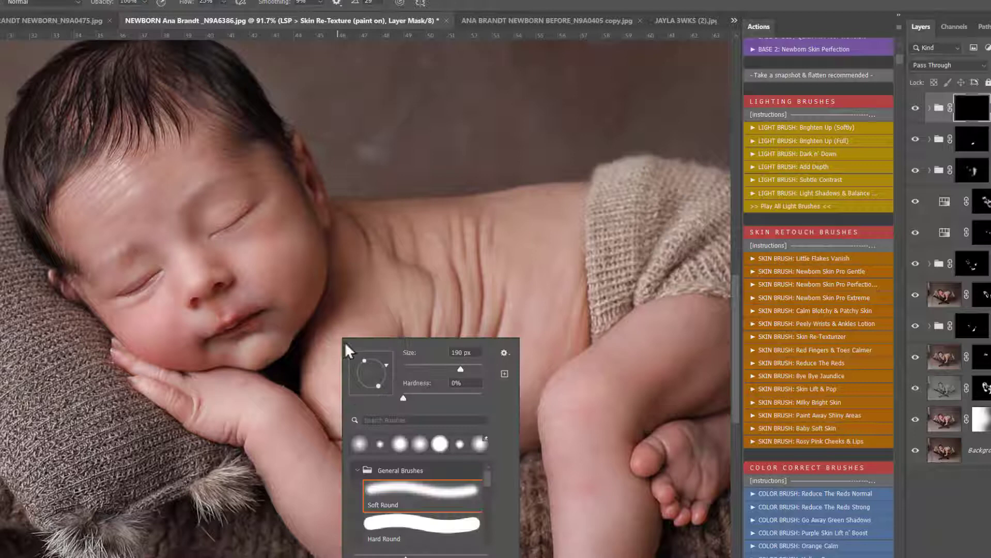
{"action": "left_click_drag", "start_coordinate": [464, 367], "coordinate": [469, 367]}
{"action": "left_click", "coordinate": [238, 270]}
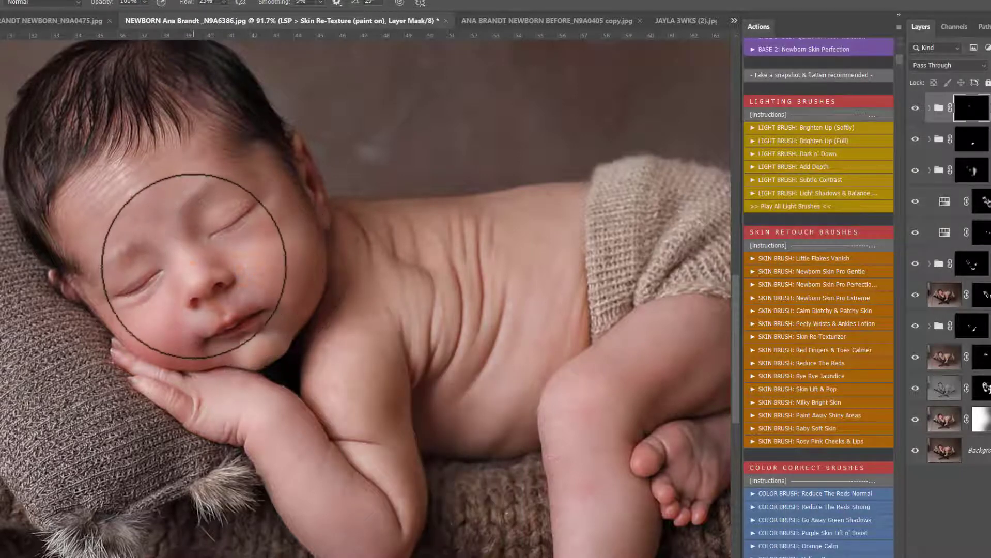
{"action": "left_click", "coordinate": [189, 267]}
{"action": "left_click", "coordinate": [180, 286]}
{"action": "mouse_move", "coordinate": [170, 324]}
{"action": "left_mouse_down"}
{"action": "mouse_move", "coordinate": [174, 188]}
{"action": "mouse_move", "coordinate": [173, 199]}
{"action": "mouse_move", "coordinate": [214, 193]}
{"action": "mouse_move", "coordinate": [232, 217]}
{"action": "left_mouse_up"}
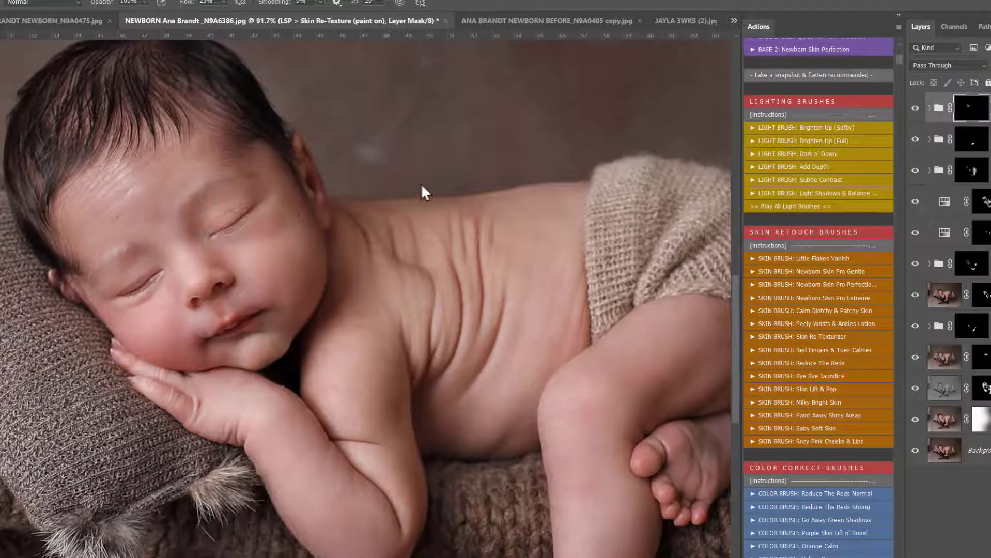
Check the skin re-texture layer's effect by toggling its visibility, and review the portrait as a whole
{"action": "left_click", "coordinate": [916, 111]}
{"action": "left_click", "coordinate": [988, 108]}
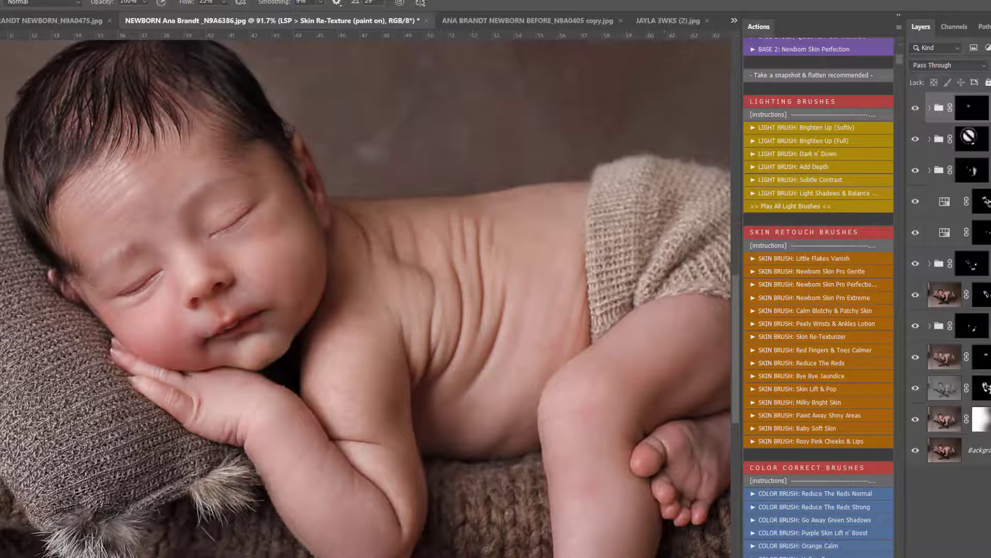
{"action": "key", "text": "z"}
{"action": "left_click", "coordinate": [615, 352], "text": "alt"}
{"action": "left_click", "coordinate": [582, 405], "text": "alt"}
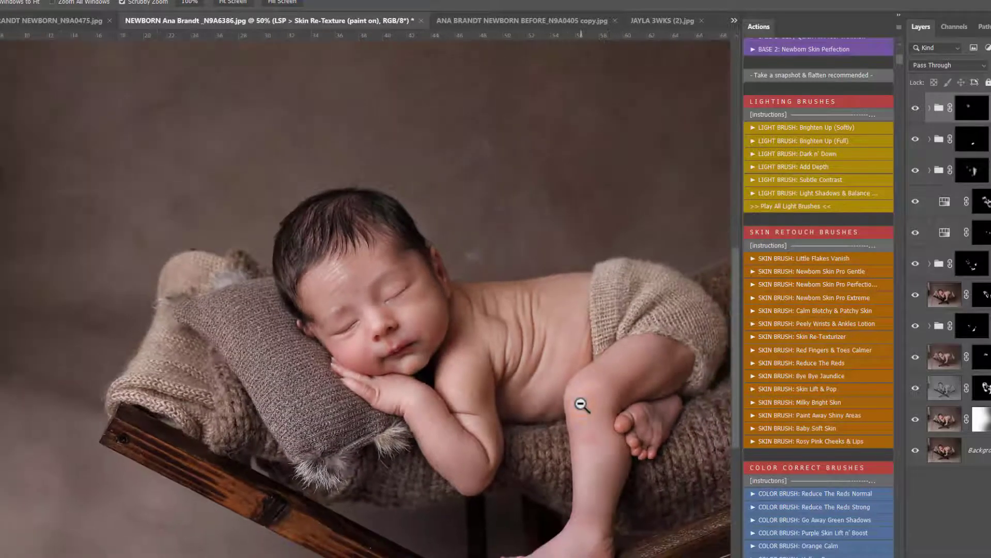
{"action": "key", "text": "space"}
{"action": "left_click_drag", "start_coordinate": [587, 434], "coordinate": [522, 419]}
{"action": "left_click", "coordinate": [502, 393], "text": "alt"}
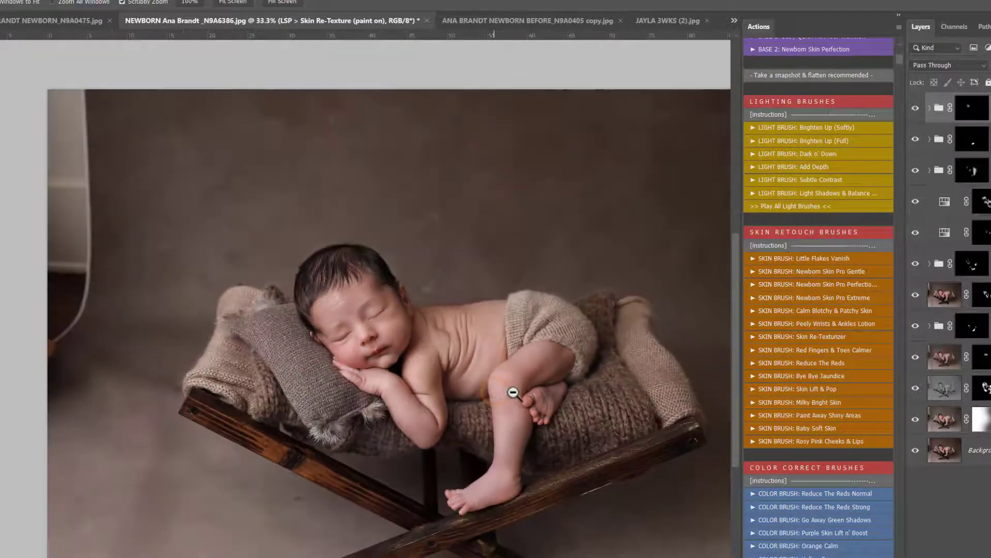
Run the DETAIL BRUSH: Eyelid Smooth & Tone action
{"action": "scroll", "coordinate": [860, 420], "scroll_direction": "down", "scroll_amount": 6}
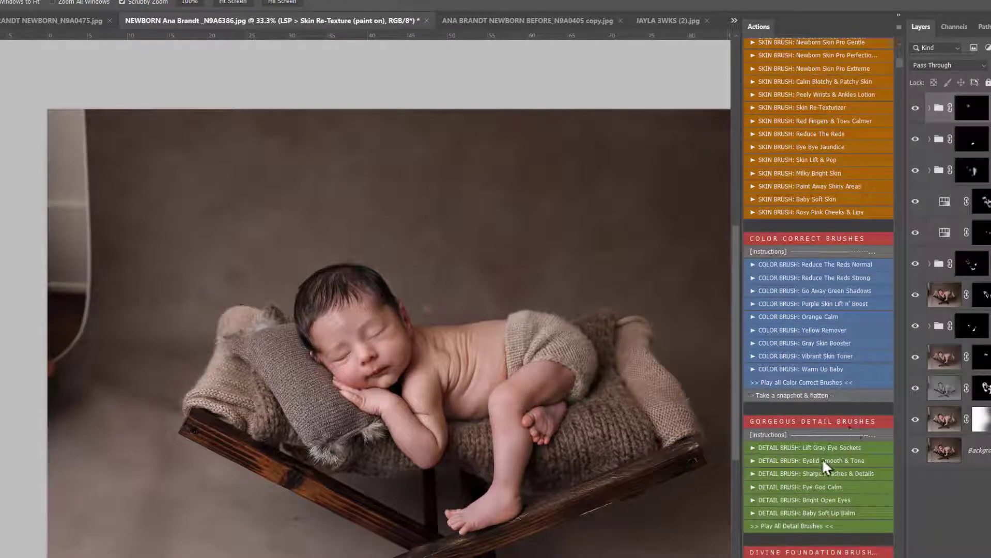
{"action": "left_click", "coordinate": [822, 459]}
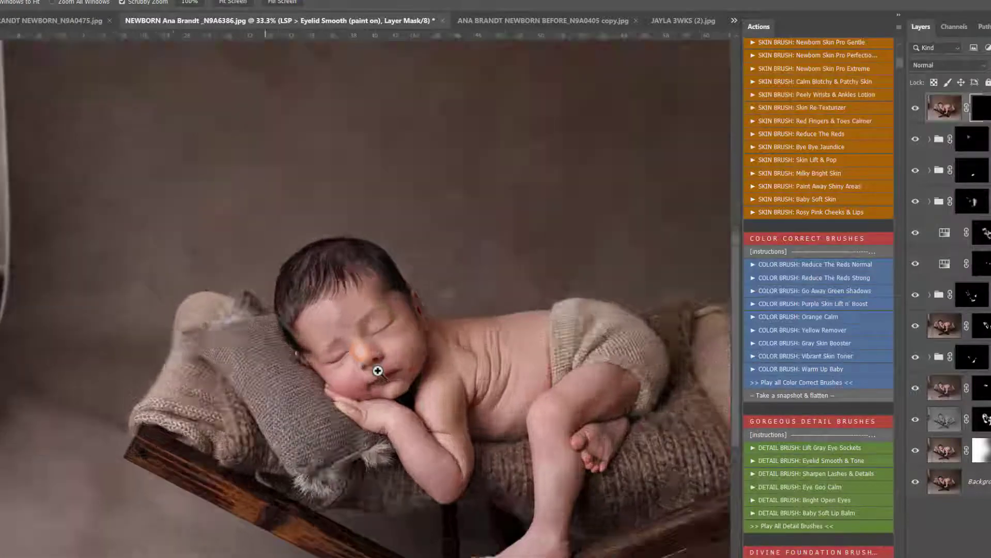
Paint the Eyelid Smooth effect over both closed eyelids, reducing the soft brush to 84 px
{"action": "left_click_drag", "start_coordinate": [378, 371], "coordinate": [396, 388]}
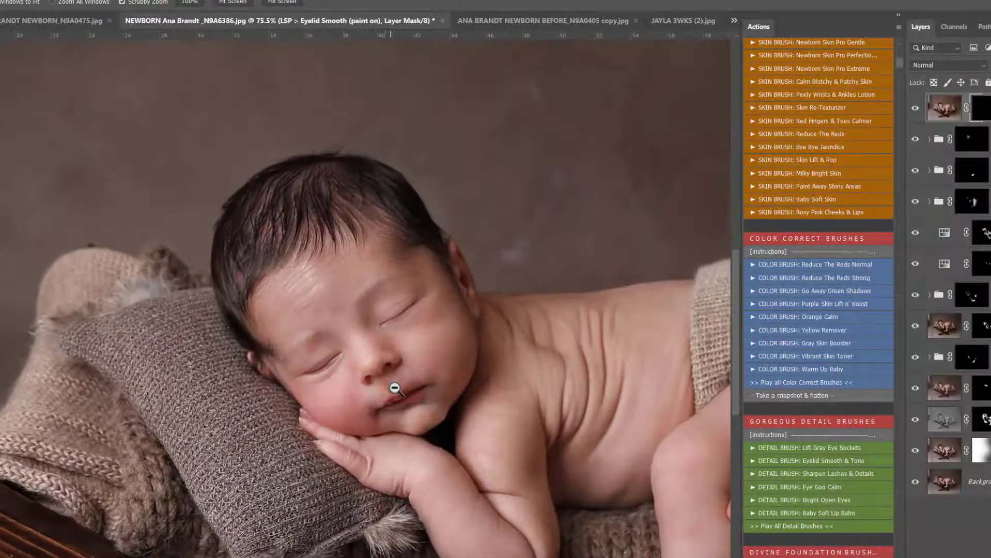
{"action": "left_click_drag", "start_coordinate": [374, 338], "coordinate": [395, 369]}
{"action": "right_click", "coordinate": [423, 337]}
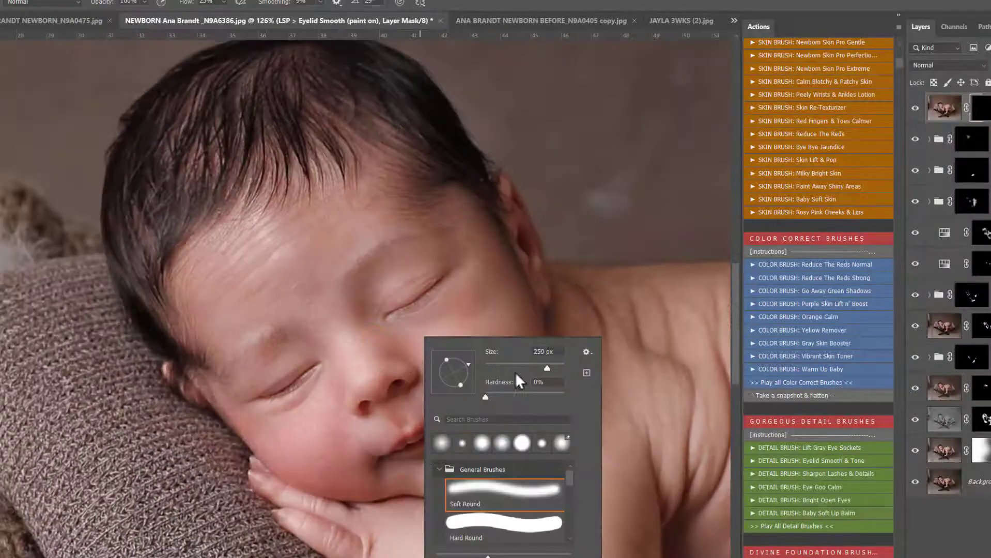
{"action": "left_click_drag", "start_coordinate": [516, 371], "coordinate": [492, 367]}
{"action": "mouse_move", "coordinate": [436, 279]}
{"action": "left_mouse_down"}
{"action": "mouse_move", "coordinate": [374, 300]}
{"action": "mouse_move", "coordinate": [482, 241]}
{"action": "mouse_move", "coordinate": [457, 248]}
{"action": "left_mouse_up"}
{"action": "right_click", "coordinate": [423, 284]}
{"action": "left_click", "coordinate": [514, 314]}
{"action": "left_click", "coordinate": [396, 290]}
{"action": "mouse_move", "coordinate": [280, 363]}
{"action": "left_mouse_down"}
{"action": "mouse_move", "coordinate": [241, 367]}
{"action": "mouse_move", "coordinate": [260, 377]}
{"action": "left_mouse_up"}
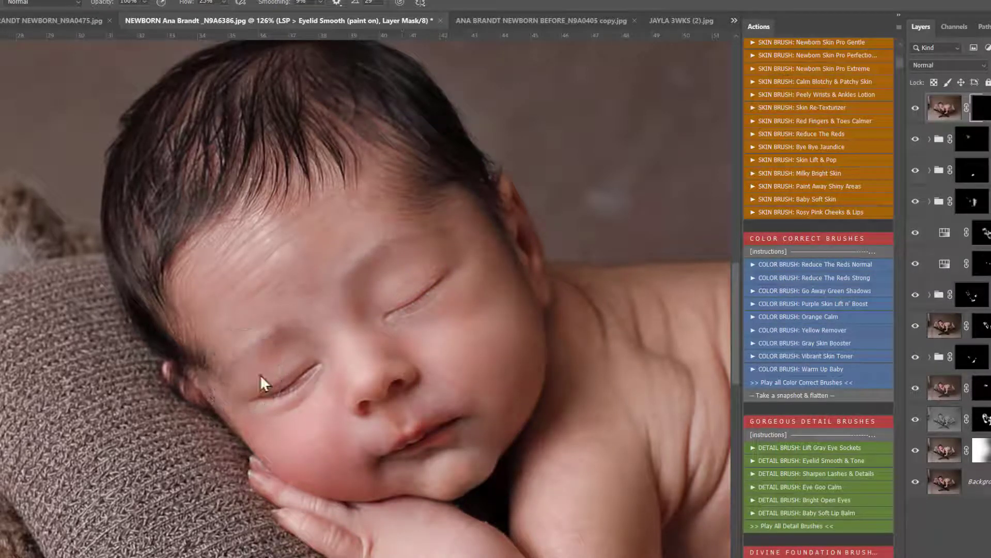
Run the DETAIL BRUSH: Sharpen Lashes & Details action and paint along both lash lines with a 25 px soft brush
{"action": "left_click", "coordinate": [790, 474]}
{"action": "right_click", "coordinate": [459, 360]}
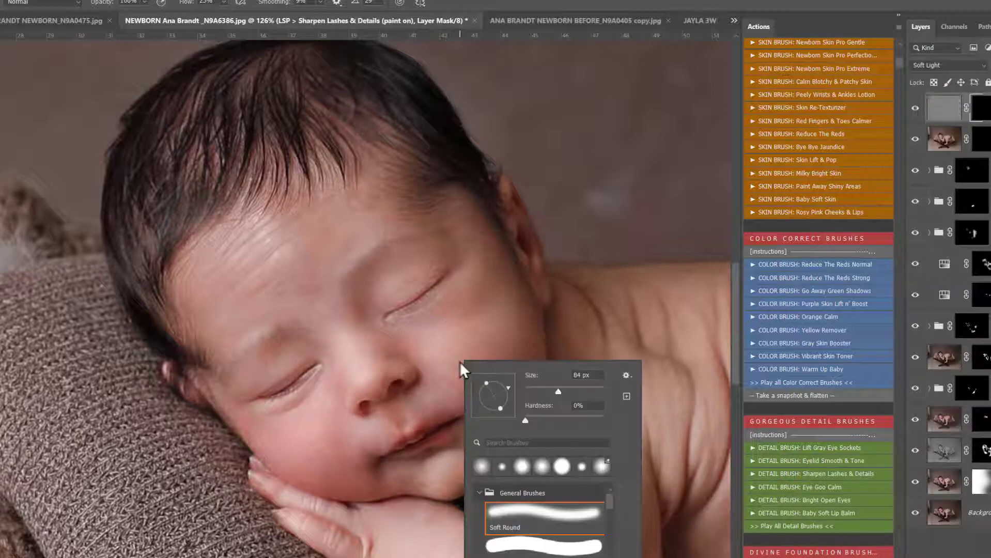
{"action": "left_click_drag", "start_coordinate": [430, 304], "coordinate": [383, 325]}
{"action": "mouse_move", "coordinate": [312, 379]}
{"action": "left_mouse_down"}
{"action": "mouse_move", "coordinate": [269, 404]}
{"action": "mouse_move", "coordinate": [280, 406]}
{"action": "left_mouse_up"}
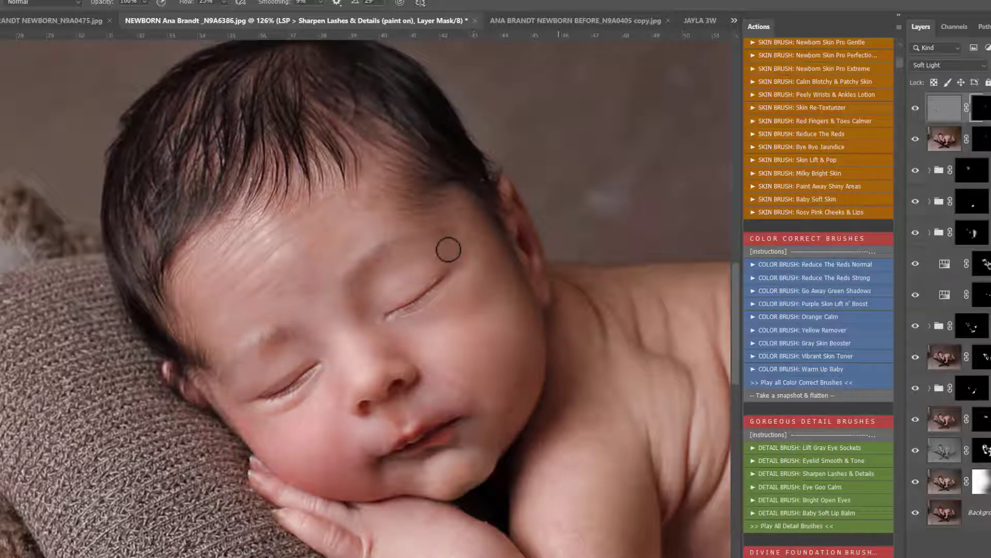
Run the COLOR BRUSH: Reduce The Reds Strong and Go Away Green Shadows actions, and review the portrait as a whole
{"action": "left_click", "coordinate": [811, 277]}
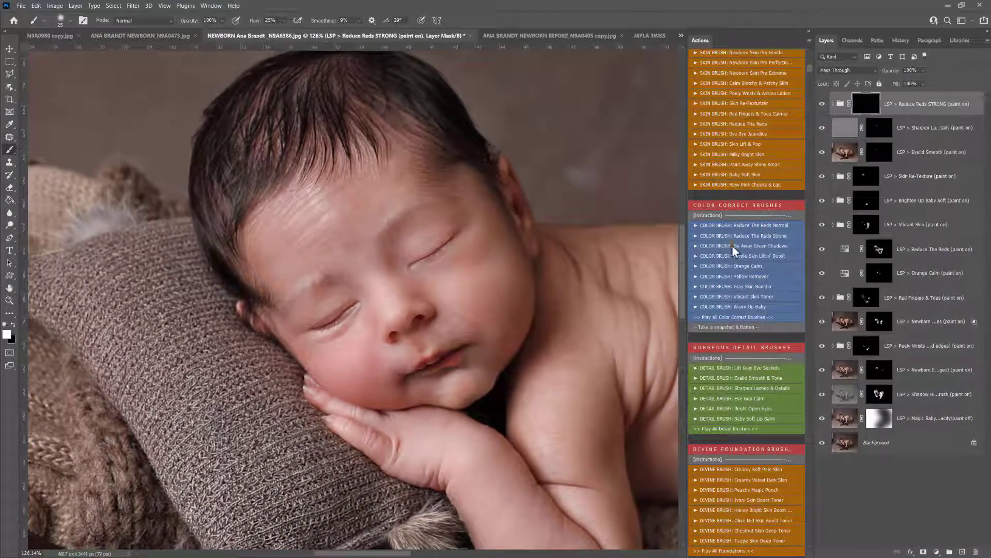
{"action": "left_click", "coordinate": [732, 245]}
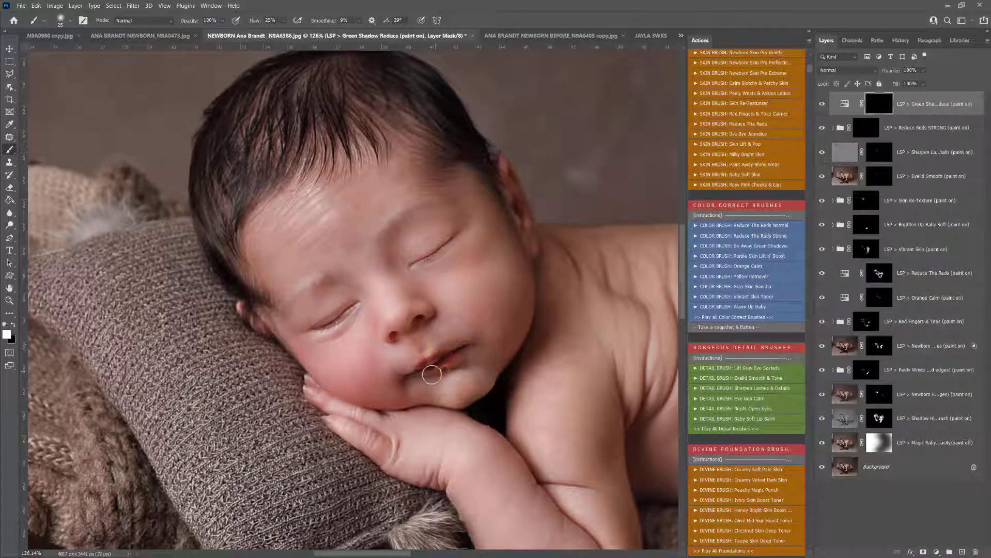
{"action": "left_click", "coordinate": [452, 347], "text": "alt"}
{"action": "left_click", "coordinate": [453, 348], "text": "alt"}
{"action": "left_click", "coordinate": [452, 348], "text": "alt"}
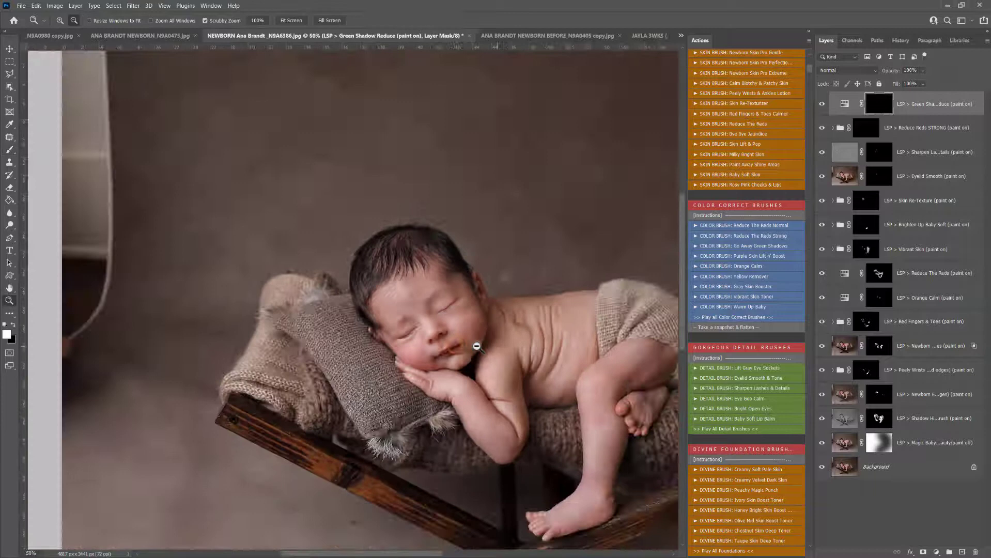
{"action": "left_click", "coordinate": [504, 348], "text": "alt"}
{"action": "left_click_drag", "start_coordinate": [556, 356], "coordinate": [480, 309]}
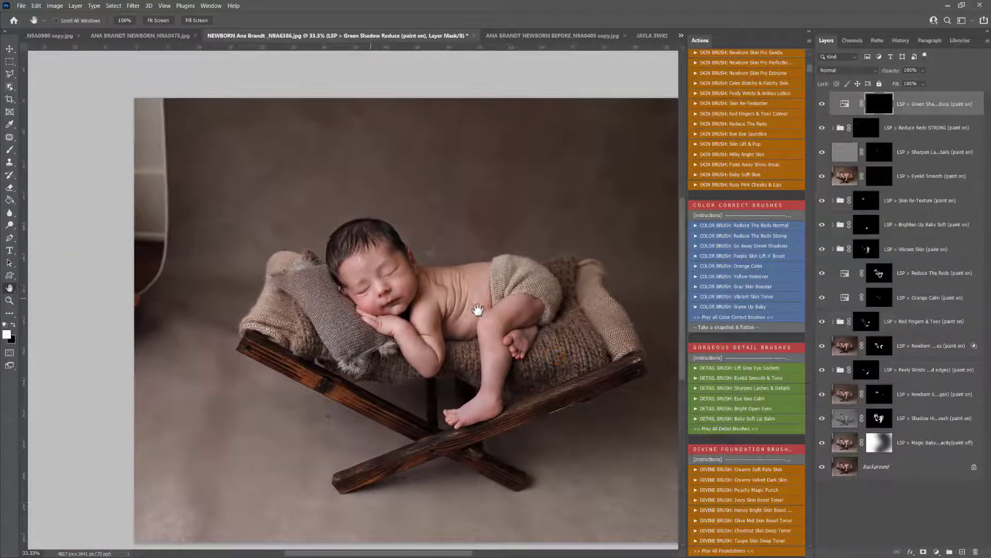
{"action": "key", "text": "z"}
{"action": "left_click", "coordinate": [400, 309]}
Run the DIVINE BRUSH: Honey Bright Skin Boost action and paint the toner over the baby's leg with an enlarged soft brush
{"action": "scroll", "coordinate": [763, 350], "scroll_direction": "down", "scroll_amount": 5}
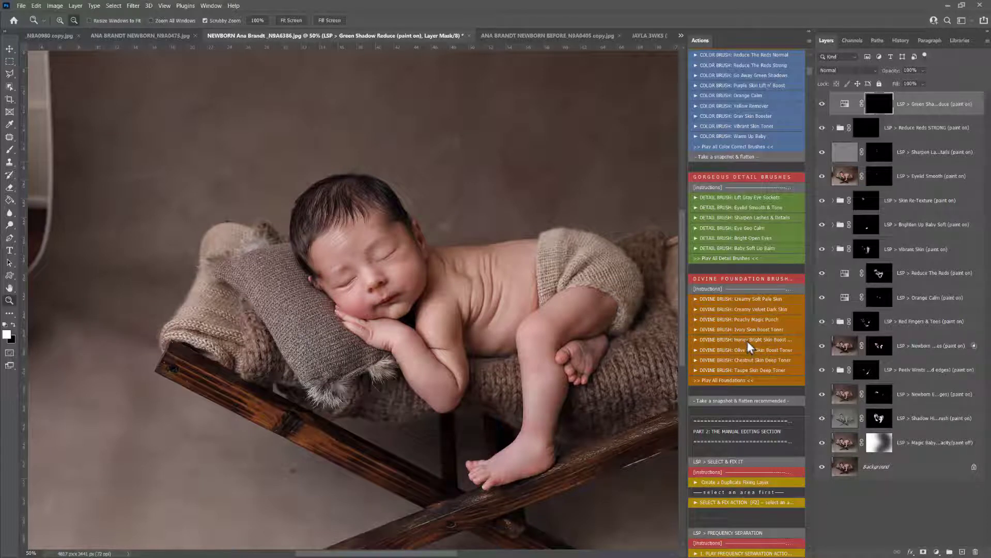
{"action": "left_click", "coordinate": [743, 339]}
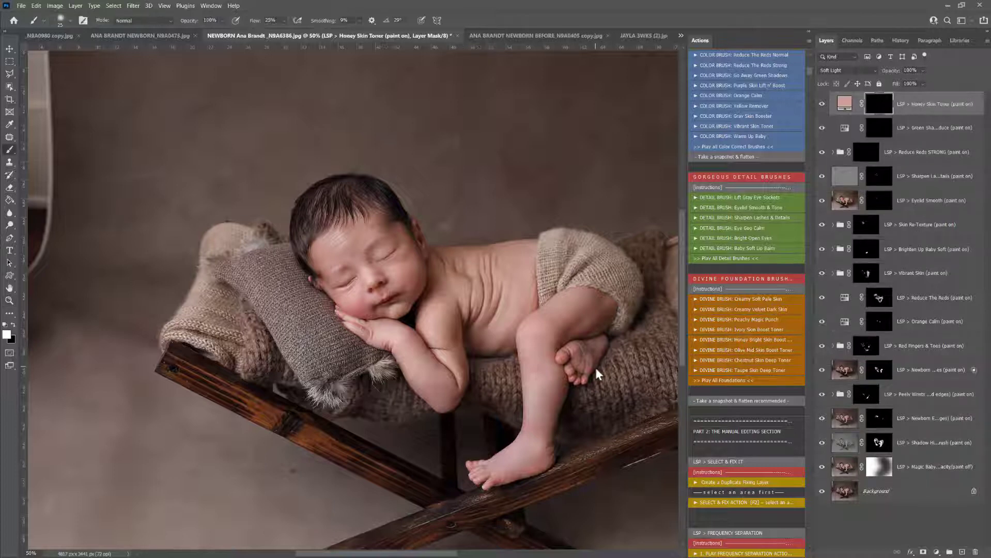
{"action": "right_click", "coordinate": [523, 326]}
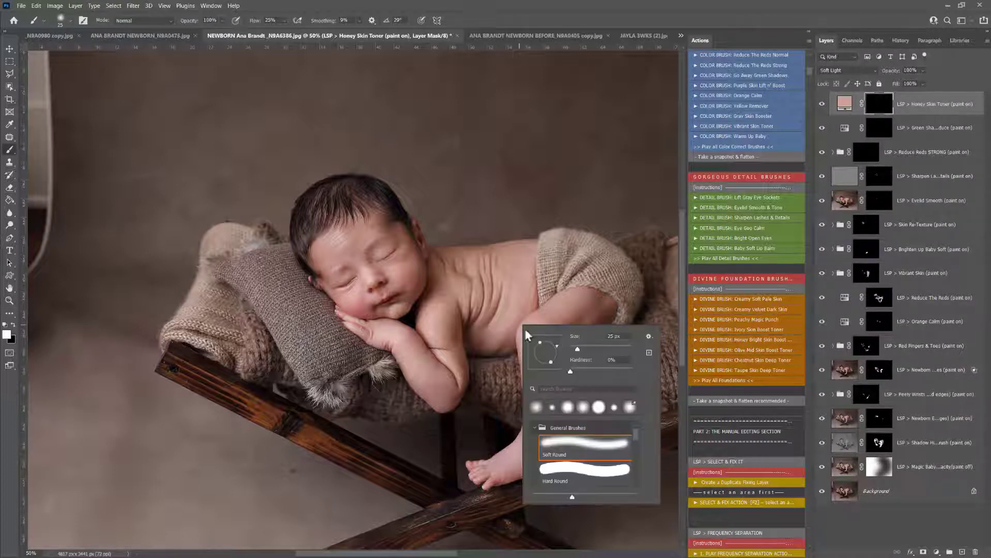
{"action": "left_click_drag", "start_coordinate": [577, 349], "coordinate": [615, 347]}
{"action": "right_click", "coordinate": [493, 289]}
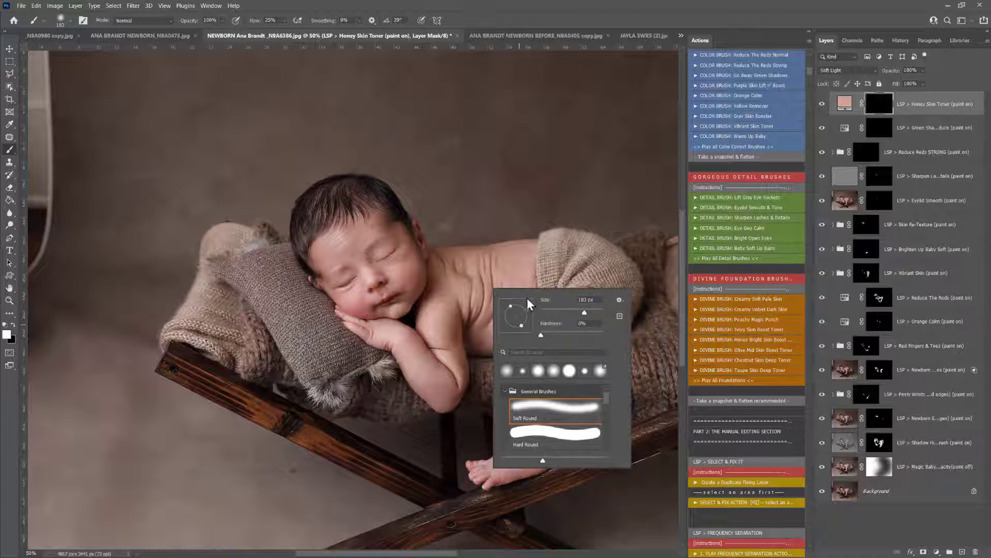
{"action": "mouse_move", "coordinate": [538, 282]}
{"action": "left_mouse_down"}
{"action": "mouse_move", "coordinate": [457, 298]}
{"action": "mouse_move", "coordinate": [538, 304]}
{"action": "mouse_move", "coordinate": [510, 345]}
{"action": "mouse_move", "coordinate": [543, 346]}
{"action": "left_mouse_up"}
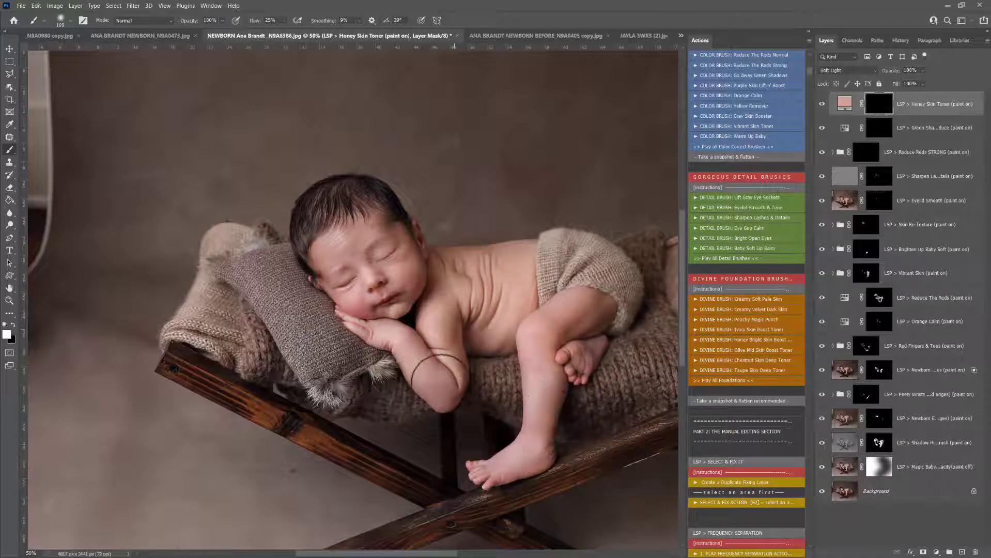
Paint the Honey Skin Toner mask over the upper body and face, switching between revealing and hiding the toner
{"action": "mouse_move", "coordinate": [420, 278]}
{"action": "left_mouse_down"}
{"action": "mouse_move", "coordinate": [384, 315]}
{"action": "mouse_move", "coordinate": [366, 278]}
{"action": "mouse_move", "coordinate": [326, 267]}
{"action": "mouse_move", "coordinate": [362, 263]}
{"action": "left_mouse_up"}
{"action": "key", "text": "x"}
{"action": "mouse_move", "coordinate": [409, 309]}
{"action": "left_mouse_down"}
{"action": "mouse_move", "coordinate": [418, 283]}
{"action": "mouse_move", "coordinate": [409, 293]}
{"action": "mouse_move", "coordinate": [365, 276]}
{"action": "mouse_move", "coordinate": [368, 265]}
{"action": "mouse_move", "coordinate": [358, 270]}
{"action": "mouse_move", "coordinate": [329, 243]}
{"action": "mouse_move", "coordinate": [362, 239]}
{"action": "left_mouse_up"}
{"action": "key", "text": "x"}
{"action": "key", "text": "x"}
{"action": "key", "text": "x"}
{"action": "key", "text": "x"}
{"action": "key", "text": "x"}
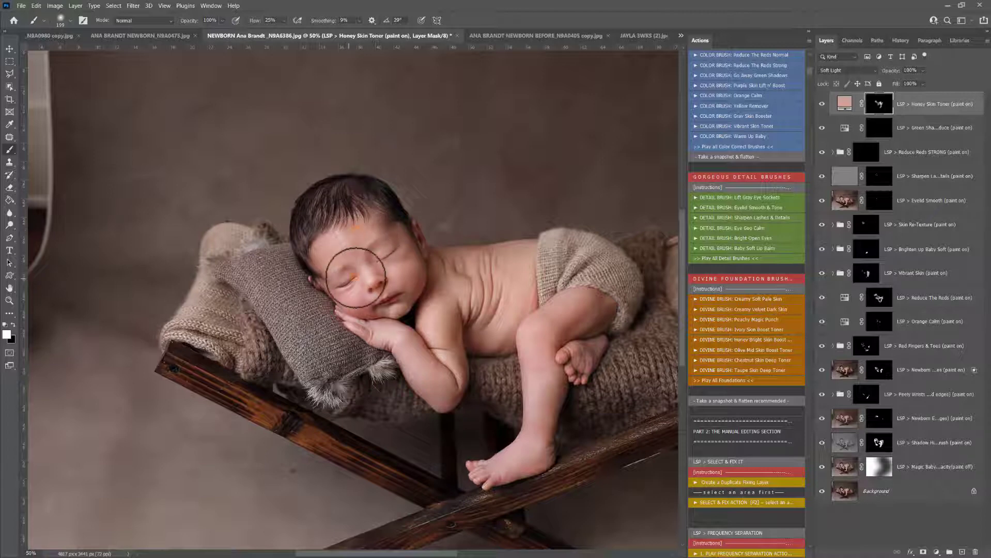
{"action": "left_click_drag", "start_coordinate": [355, 275], "coordinate": [382, 262]}
{"action": "key", "text": "x"}
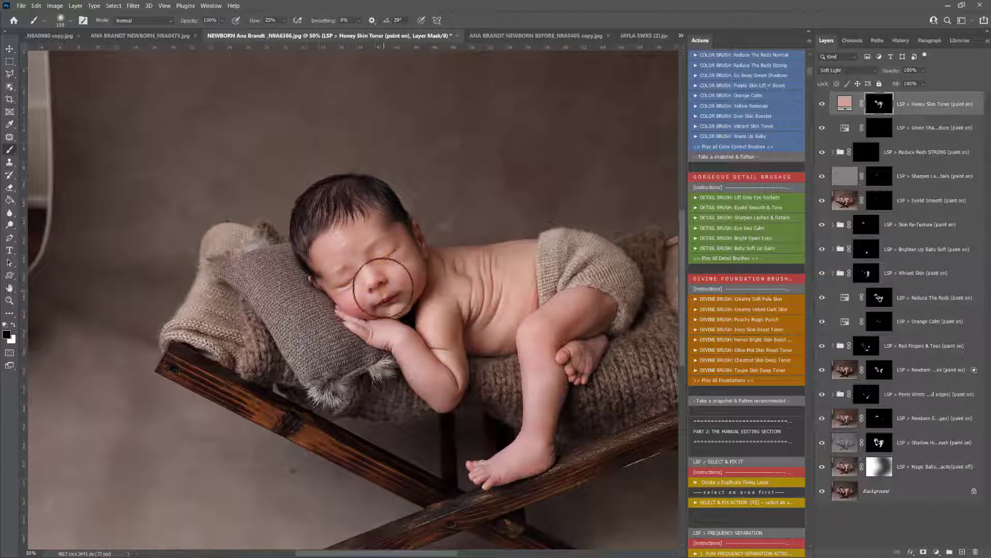
{"action": "key", "text": "x"}
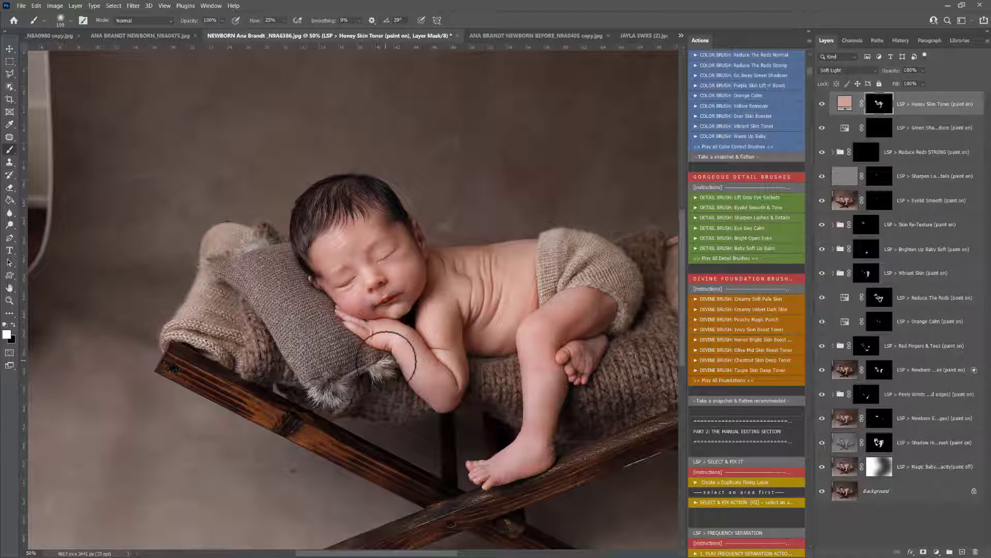
{"action": "key", "text": "x"}
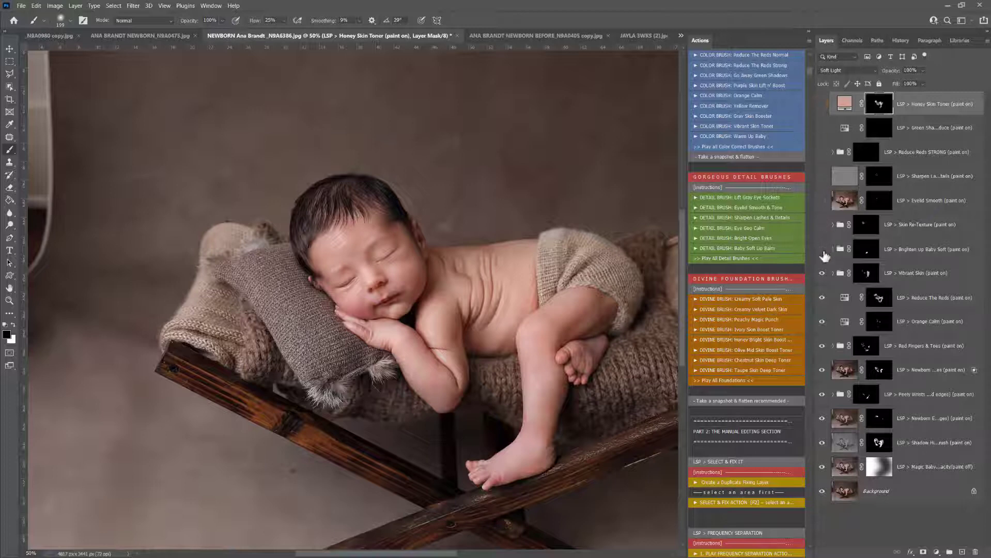
Compare the portrait with and without the retouching layers, turn them all back on, and take a snapshot and flatten the image
{"action": "left_click", "coordinate": [822, 468]}
{"action": "left_click_drag", "start_coordinate": [822, 453], "coordinate": [823, 304]}
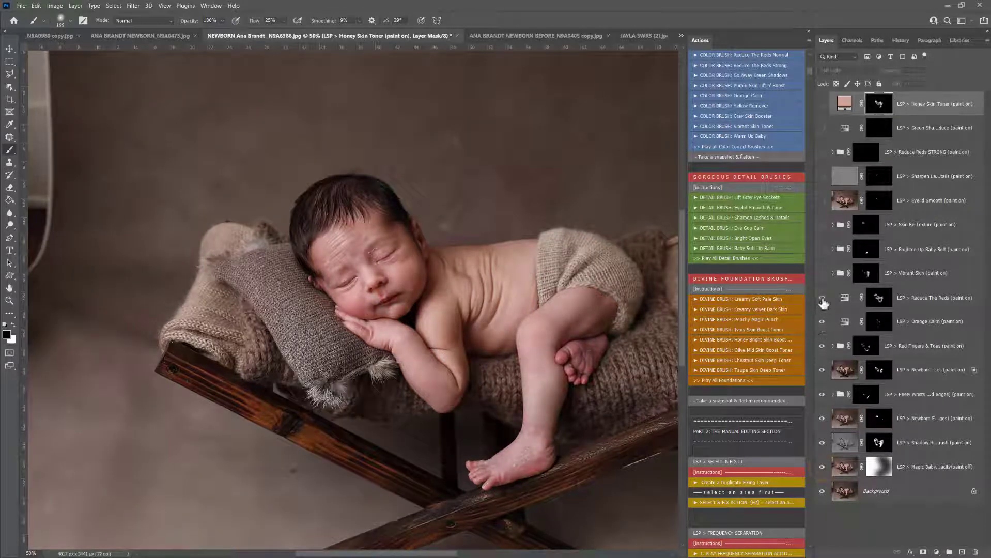
{"action": "left_click", "coordinate": [822, 103]}
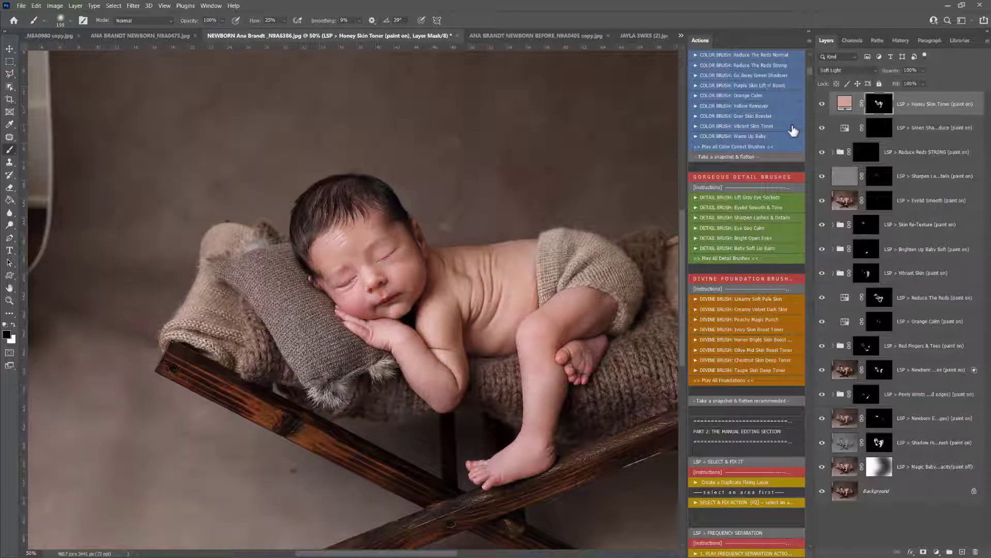
{"action": "left_click", "coordinate": [760, 157]}
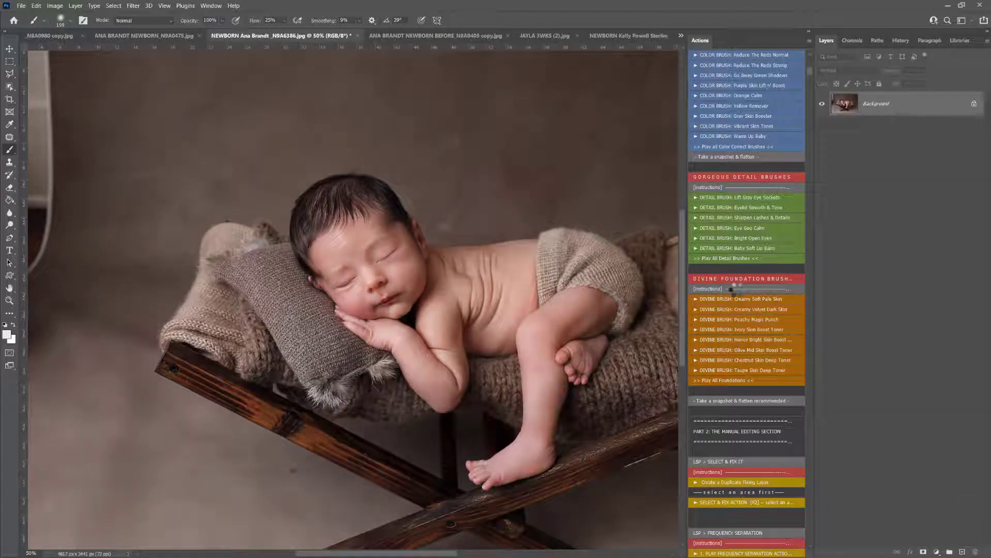
Run the COLOR BRUSH: Reduce The Reds Strong action for the red spot on the baby's shin
{"action": "key", "text": "z"}
{"action": "left_click", "coordinate": [543, 371], "text": "alt"}
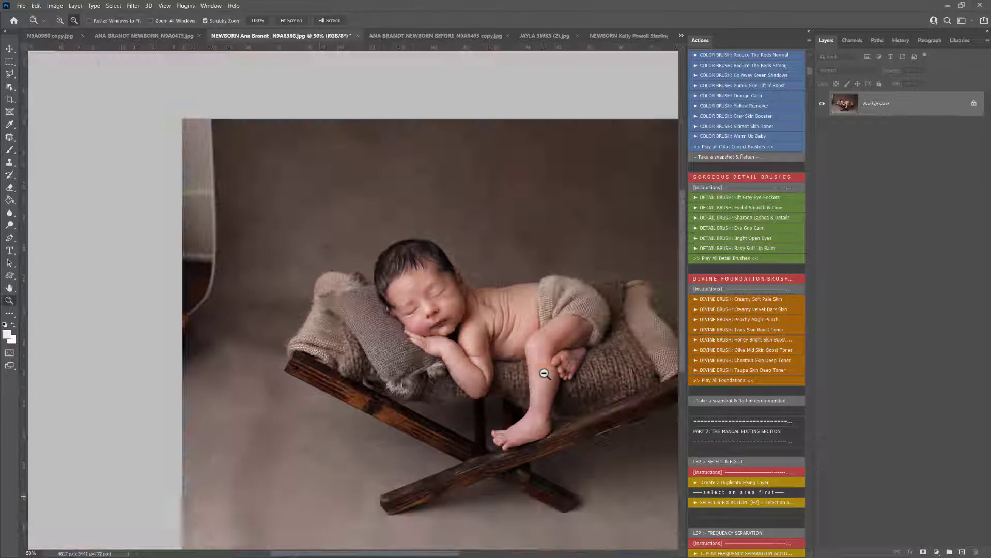
{"action": "left_click", "coordinate": [544, 371], "text": "alt"}
{"action": "left_click", "coordinate": [544, 370]}
{"action": "left_click", "coordinate": [544, 372]}
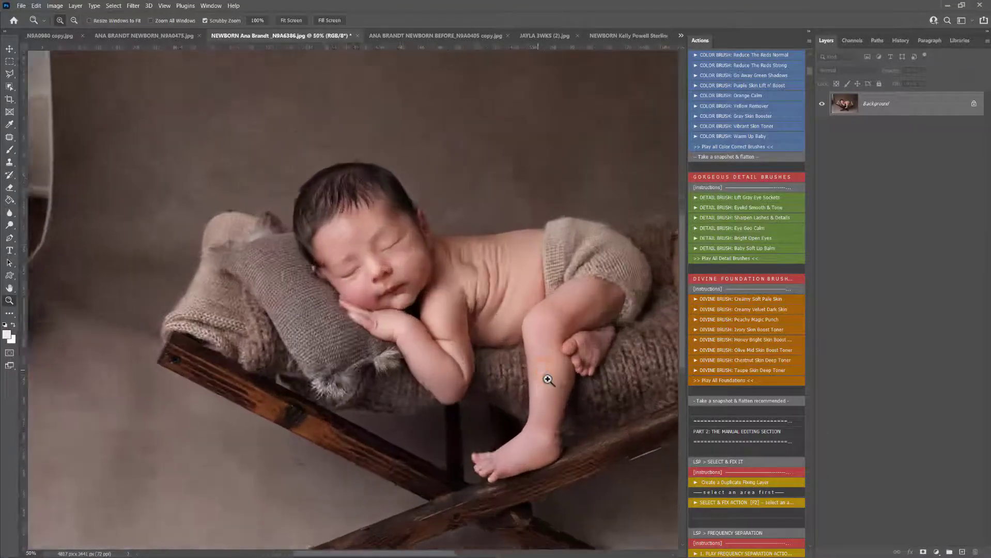
{"action": "left_click", "coordinate": [546, 376]}
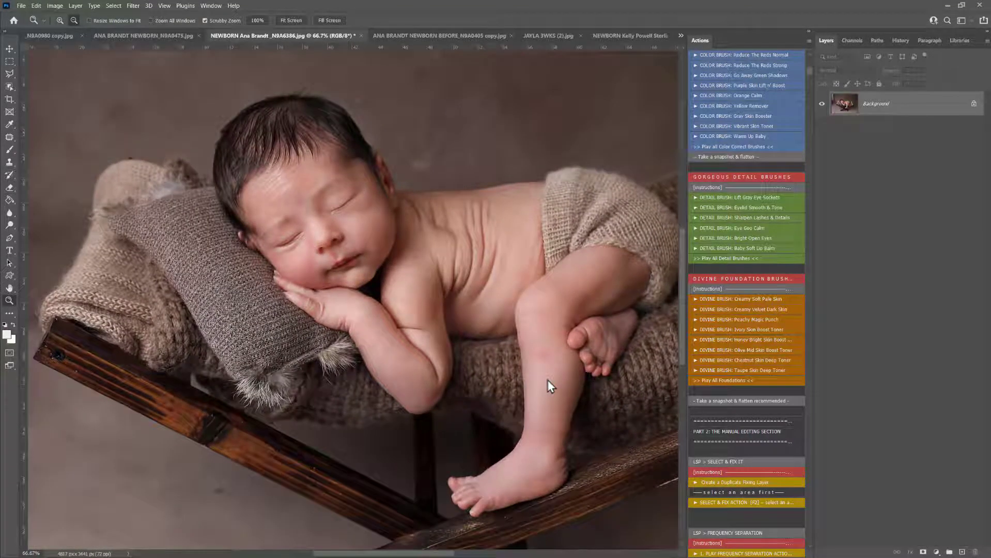
{"action": "scroll", "coordinate": [548, 381], "scroll_direction": "up", "scroll_amount": 1}
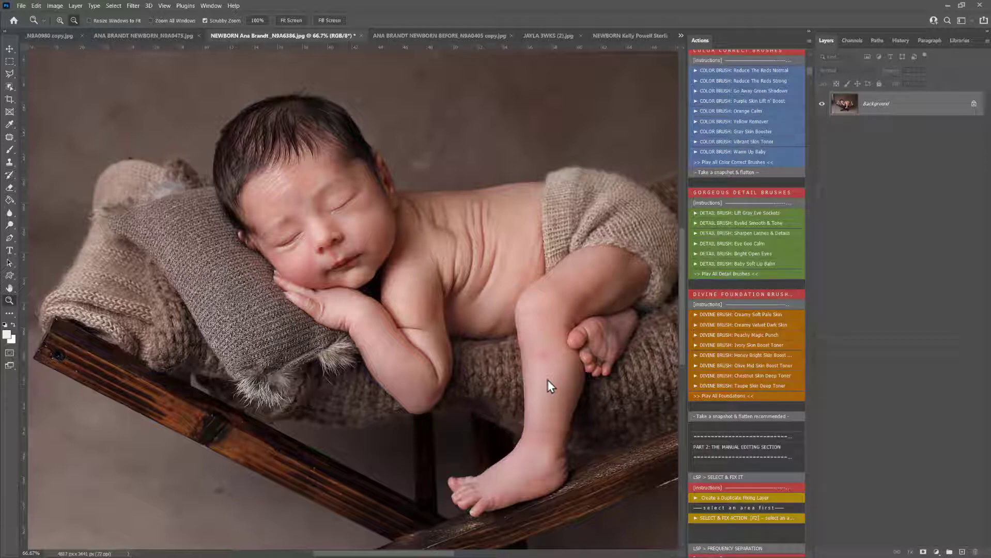
{"action": "left_click", "coordinate": [770, 82]}
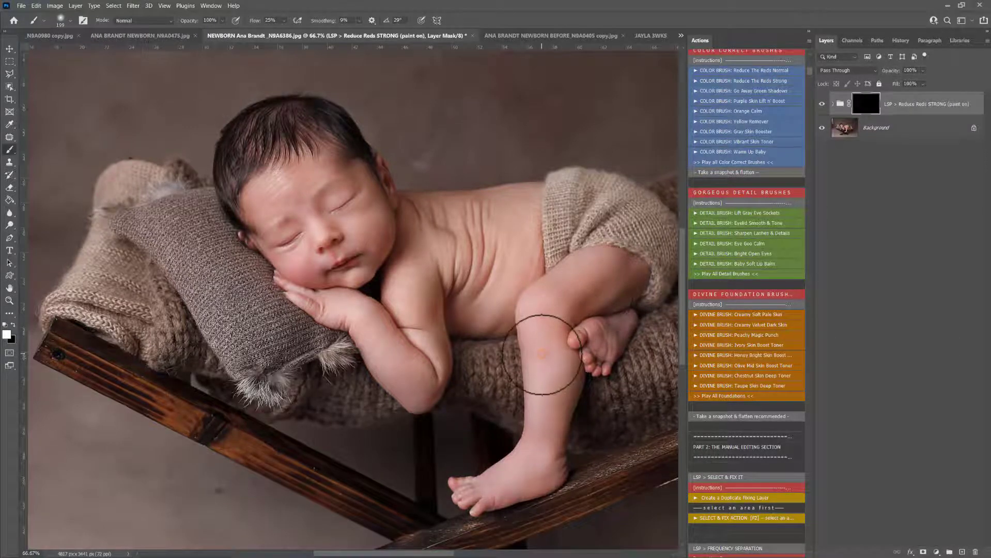
Run the SKIN BRUSH: Calm Blotchy & Patchy Skin action and paint it over the baby's body and face
{"action": "scroll", "coordinate": [741, 187], "scroll_direction": "up", "scroll_amount": 5}
{"action": "scroll", "coordinate": [742, 185], "scroll_direction": "up", "scroll_amount": 3}
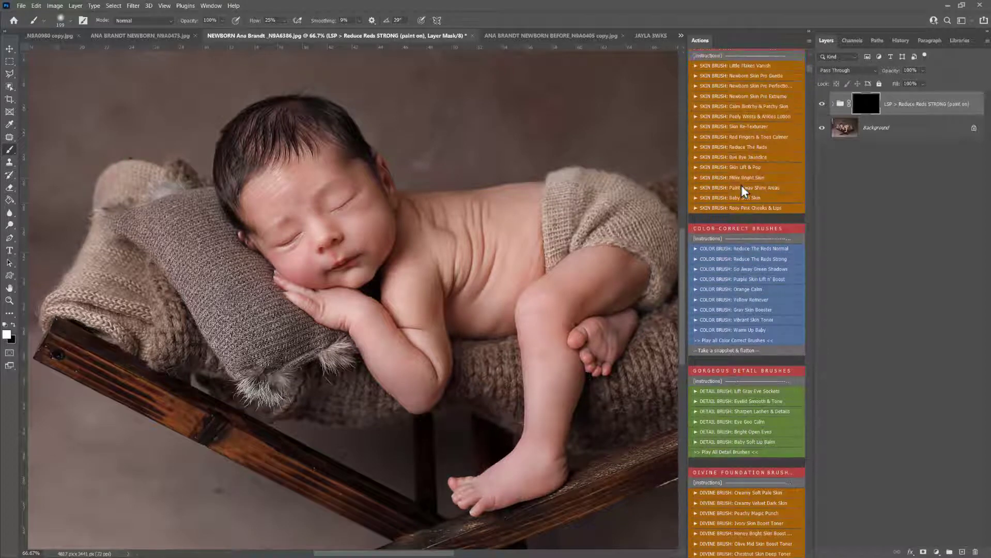
{"action": "left_click", "coordinate": [763, 108]}
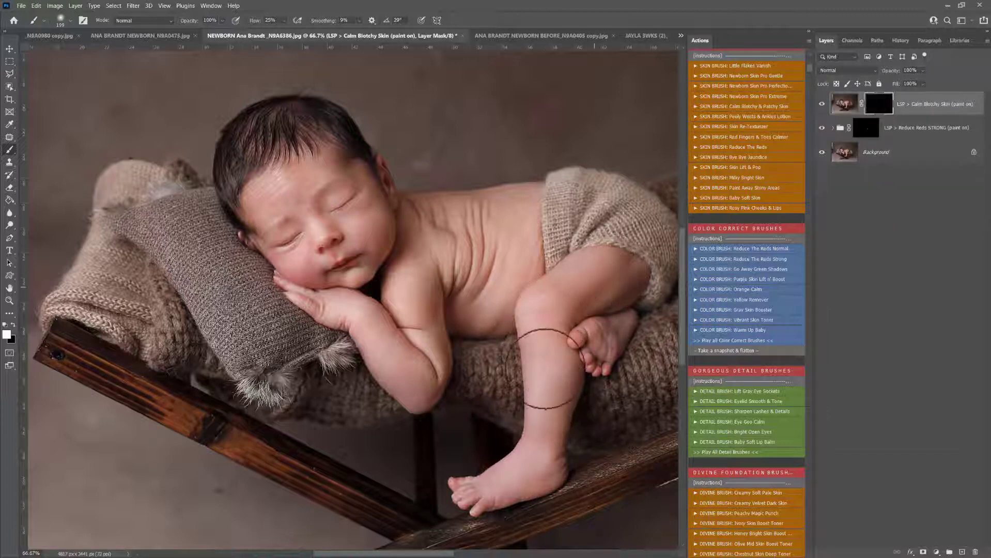
{"action": "mouse_move", "coordinate": [525, 250]}
{"action": "left_mouse_down"}
{"action": "mouse_move", "coordinate": [488, 287]}
{"action": "mouse_move", "coordinate": [416, 289]}
{"action": "mouse_move", "coordinate": [406, 380]}
{"action": "mouse_move", "coordinate": [377, 340]}
{"action": "mouse_move", "coordinate": [390, 360]}
{"action": "mouse_move", "coordinate": [381, 302]}
{"action": "left_mouse_up"}
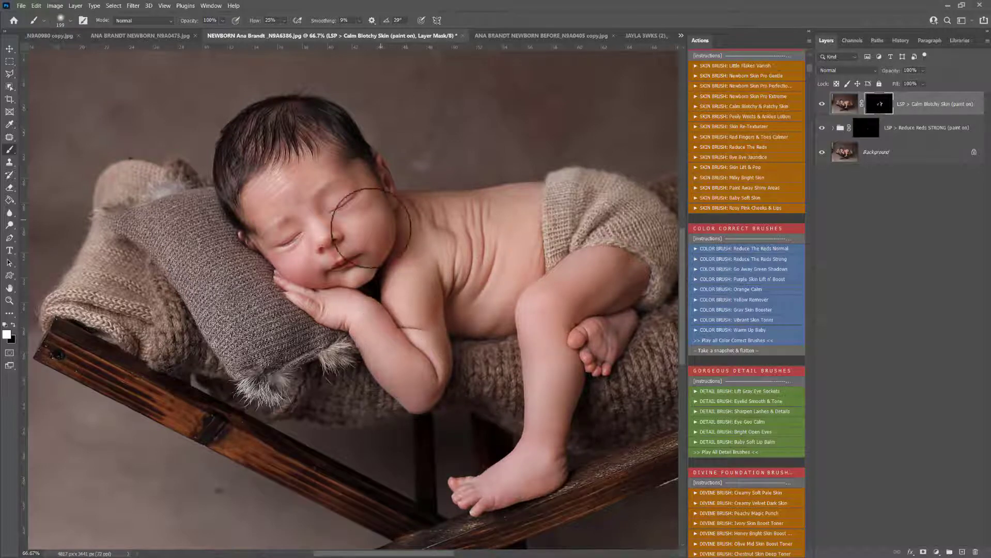
{"action": "mouse_move", "coordinate": [374, 232]}
{"action": "left_mouse_down"}
{"action": "mouse_move", "coordinate": [289, 186]}
{"action": "mouse_move", "coordinate": [290, 197]}
{"action": "mouse_move", "coordinate": [272, 204]}
{"action": "mouse_move", "coordinate": [286, 185]}
{"action": "left_mouse_up"}
Reduce the brush to 158 px and paint the blotchy-skin correction over the cheek, forearm, torso and leg
{"action": "right_click", "coordinate": [332, 200]}
{"action": "left_click_drag", "start_coordinate": [430, 225], "coordinate": [423, 225]}
{"action": "left_click", "coordinate": [300, 264]}
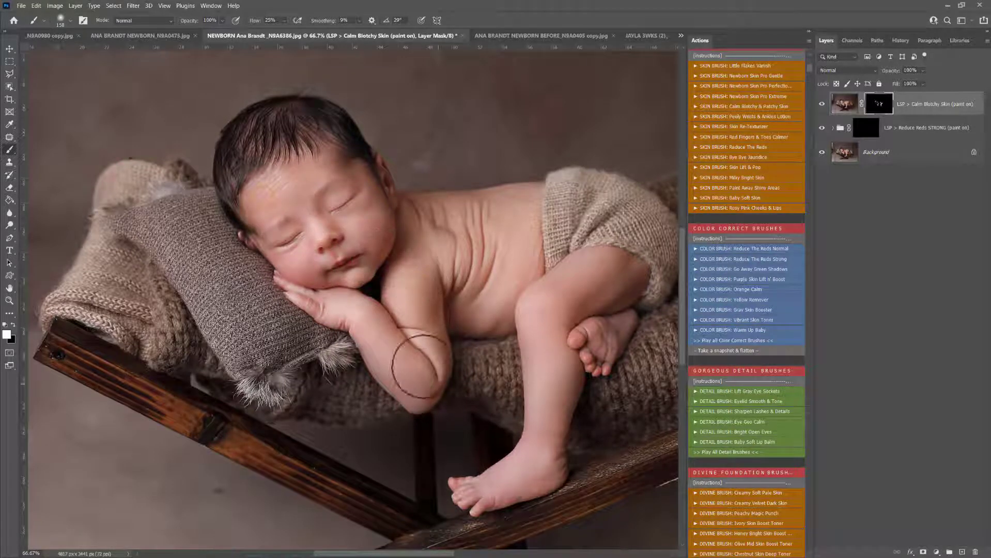
{"action": "left_click_drag", "start_coordinate": [381, 342], "coordinate": [370, 304]}
{"action": "mouse_move", "coordinate": [508, 233]}
{"action": "left_mouse_down"}
{"action": "mouse_move", "coordinate": [459, 307]}
{"action": "mouse_move", "coordinate": [521, 307]}
{"action": "mouse_move", "coordinate": [574, 285]}
{"action": "mouse_move", "coordinate": [547, 311]}
{"action": "mouse_move", "coordinate": [535, 388]}
{"action": "left_mouse_up"}
{"action": "key", "text": "x"}
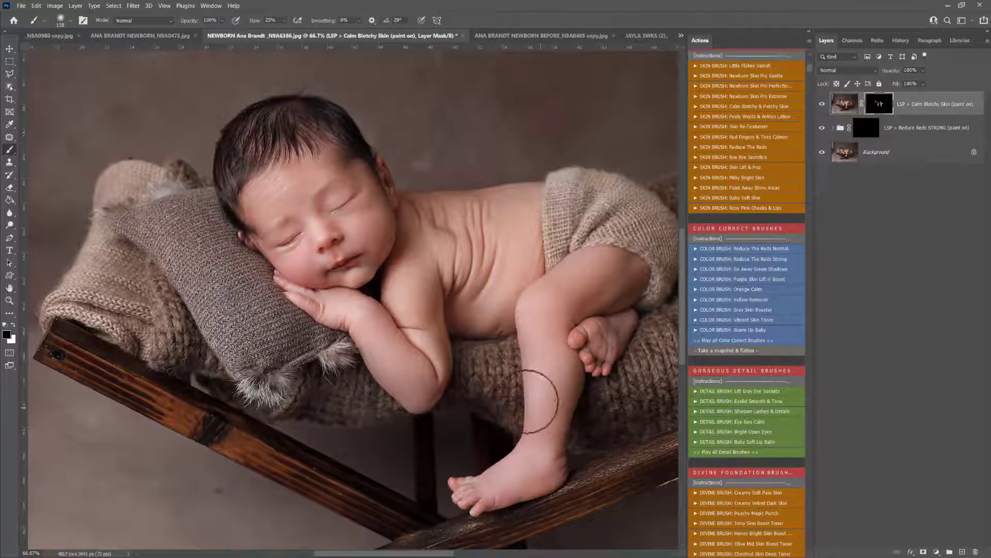
Examine the whole portrait at 25% zoom and look through the foundation brush and manual editing actions
{"action": "key", "text": "alt+space"}
{"action": "left_click", "coordinate": [498, 363], "text": "alt"}
{"action": "left_click", "coordinate": [498, 364], "text": "alt"}
{"action": "left_click", "coordinate": [498, 363], "text": "alt"}
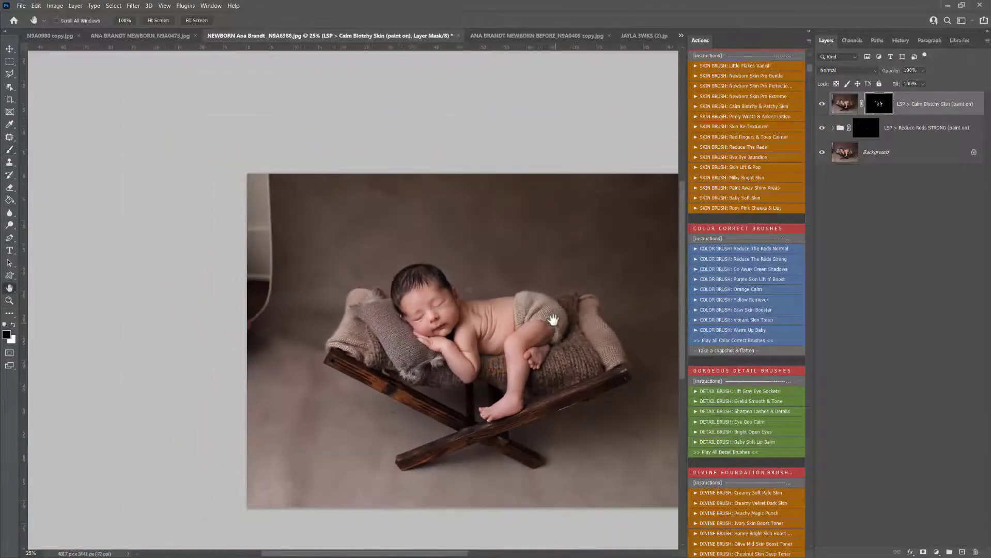
{"action": "left_click_drag", "start_coordinate": [553, 319], "coordinate": [485, 305]}
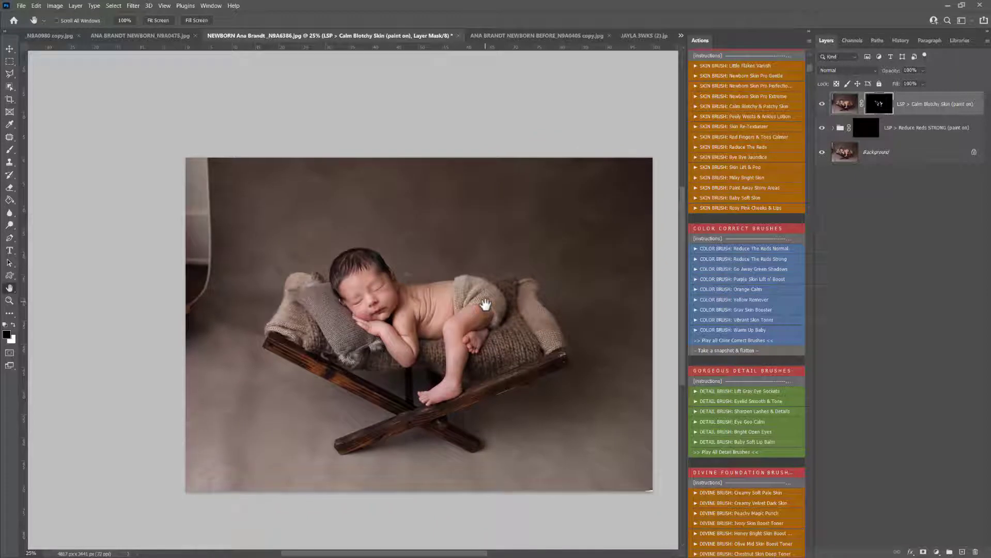
{"action": "scroll", "coordinate": [767, 366], "scroll_direction": "down", "scroll_amount": 6}
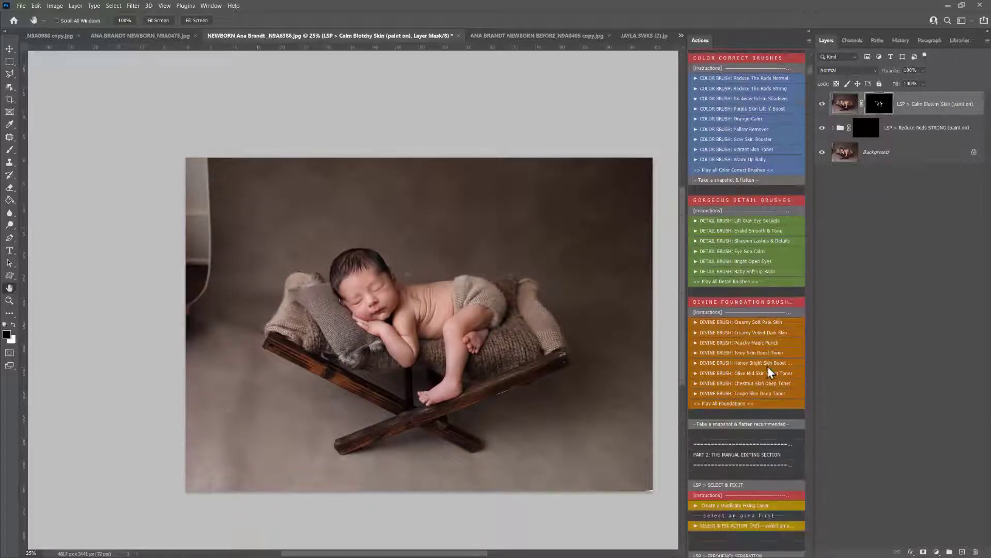
{"action": "scroll", "coordinate": [768, 367], "scroll_direction": "down", "scroll_amount": 3}
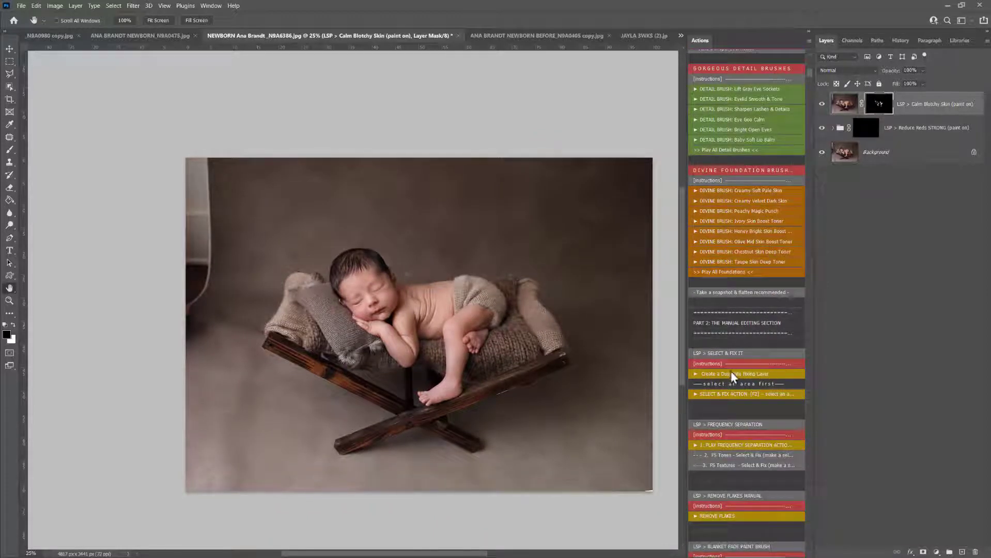
Create a duplicate fixing layer with the SELECT & FIX IT actions and switch to the Patch tool
{"action": "left_click", "coordinate": [732, 374]}
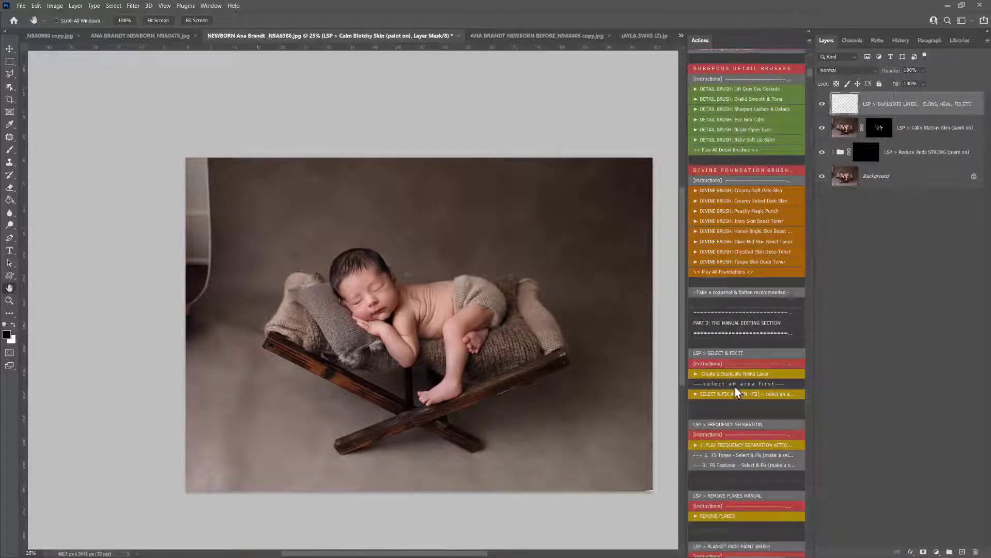
{"action": "left_click", "coordinate": [13, 141]}
{"action": "left_click", "coordinate": [71, 139]}
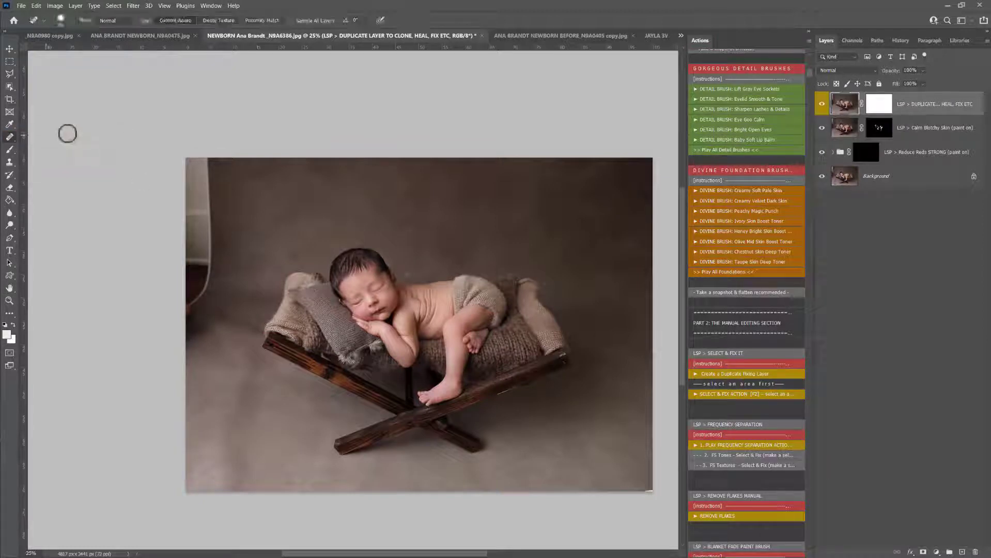
{"action": "left_click", "coordinate": [14, 138]}
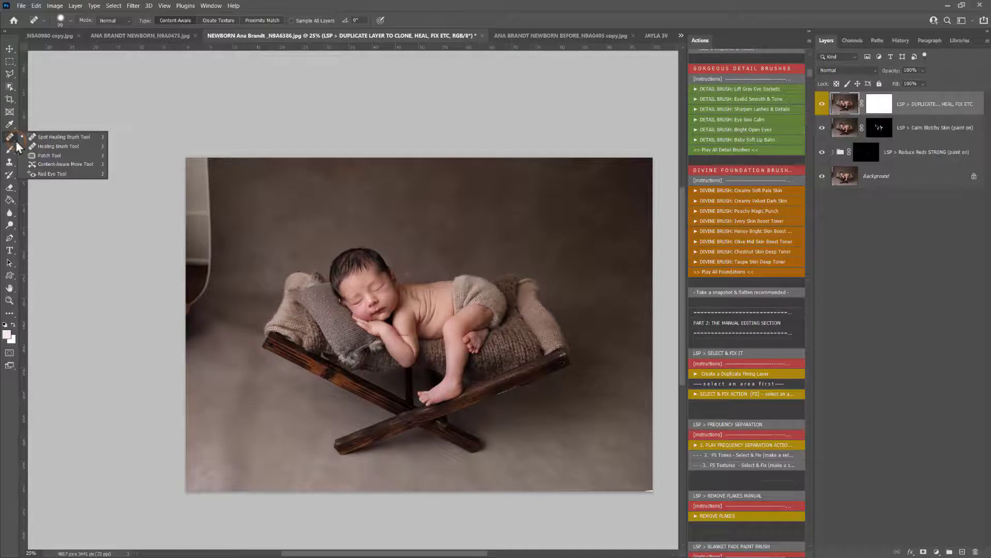
{"action": "left_click", "coordinate": [49, 155]}
Outline the pale object at the backdrop's left edge, several backdrop blotches and the light lower-right image corner, and run the SELECT & FIX action
{"action": "mouse_move", "coordinate": [216, 154]}
{"action": "left_mouse_down"}
{"action": "mouse_move", "coordinate": [226, 267]}
{"action": "mouse_move", "coordinate": [200, 327]}
{"action": "mouse_move", "coordinate": [147, 294]}
{"action": "mouse_move", "coordinate": [139, 136]}
{"action": "left_mouse_up"}
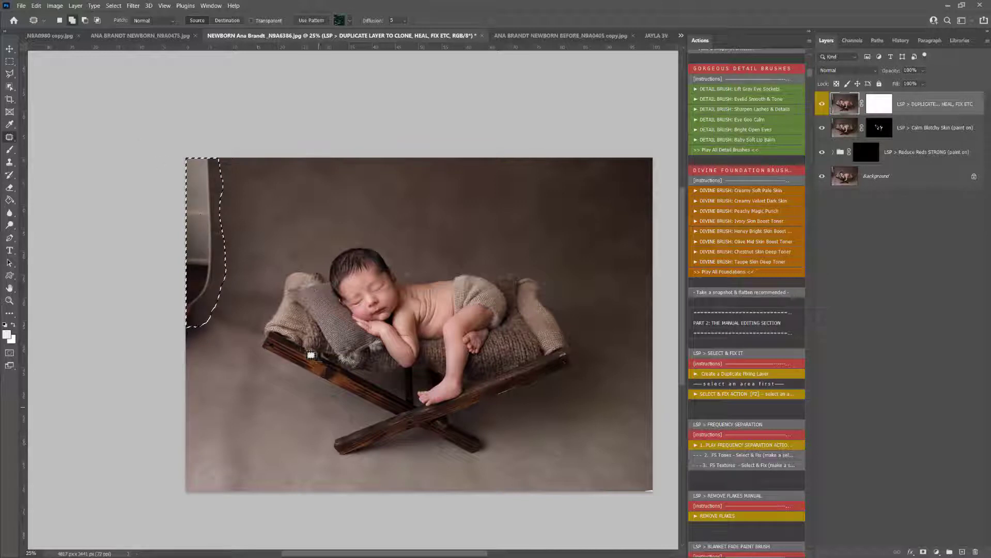
{"action": "mouse_move", "coordinate": [339, 394]}
{"action": "left_mouse_down"}
{"action": "mouse_move", "coordinate": [273, 397]}
{"action": "mouse_move", "coordinate": [261, 490]}
{"action": "mouse_move", "coordinate": [223, 395]}
{"action": "mouse_move", "coordinate": [237, 335]}
{"action": "mouse_move", "coordinate": [263, 336]}
{"action": "mouse_move", "coordinate": [221, 334]}
{"action": "mouse_move", "coordinate": [243, 299]}
{"action": "mouse_move", "coordinate": [264, 334]}
{"action": "left_mouse_up"}
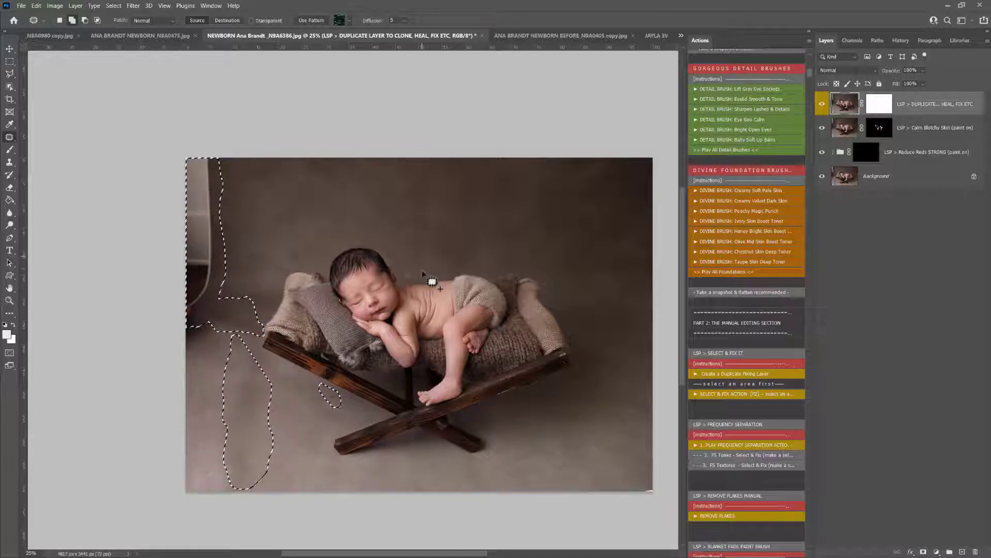
{"action": "mouse_move", "coordinate": [426, 277]}
{"action": "left_mouse_down"}
{"action": "mouse_move", "coordinate": [413, 283]}
{"action": "mouse_move", "coordinate": [409, 259]}
{"action": "mouse_move", "coordinate": [443, 241]}
{"action": "left_mouse_up"}
{"action": "mouse_move", "coordinate": [277, 247]}
{"action": "left_mouse_down"}
{"action": "mouse_move", "coordinate": [234, 267]}
{"action": "mouse_move", "coordinate": [257, 230]}
{"action": "mouse_move", "coordinate": [271, 304]}
{"action": "mouse_move", "coordinate": [249, 286]}
{"action": "left_mouse_up"}
{"action": "mouse_move", "coordinate": [649, 485]}
{"action": "left_mouse_down"}
{"action": "mouse_move", "coordinate": [642, 489]}
{"action": "mouse_move", "coordinate": [666, 505]}
{"action": "left_mouse_up"}
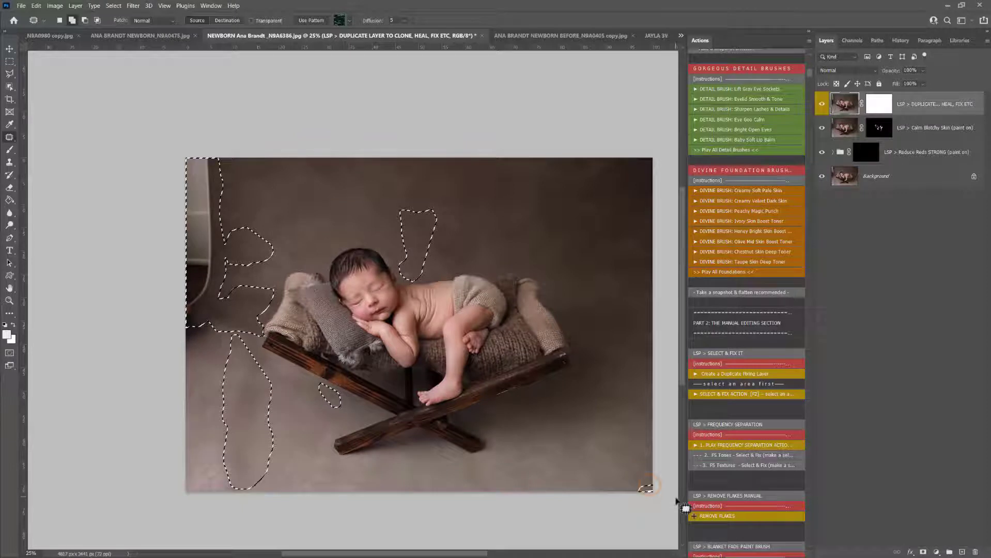
{"action": "left_click", "coordinate": [730, 398]}
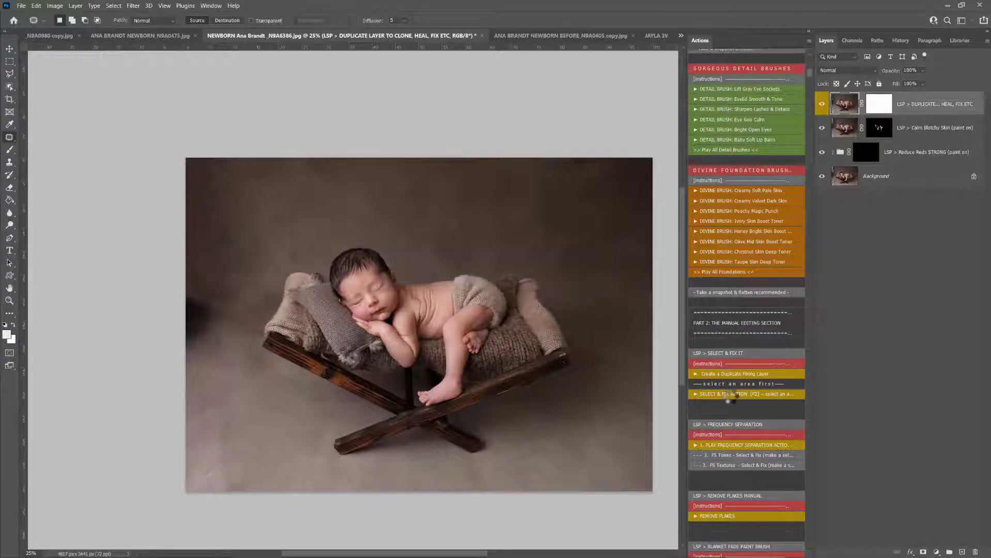
Select and fix the leftover dark backdrop patch and a small spot above the blanket, and take a snapshot and flatten
{"action": "mouse_move", "coordinate": [224, 297]}
{"action": "left_mouse_down"}
{"action": "mouse_move", "coordinate": [236, 336]}
{"action": "mouse_move", "coordinate": [173, 290]}
{"action": "mouse_move", "coordinate": [217, 287]}
{"action": "left_mouse_up"}
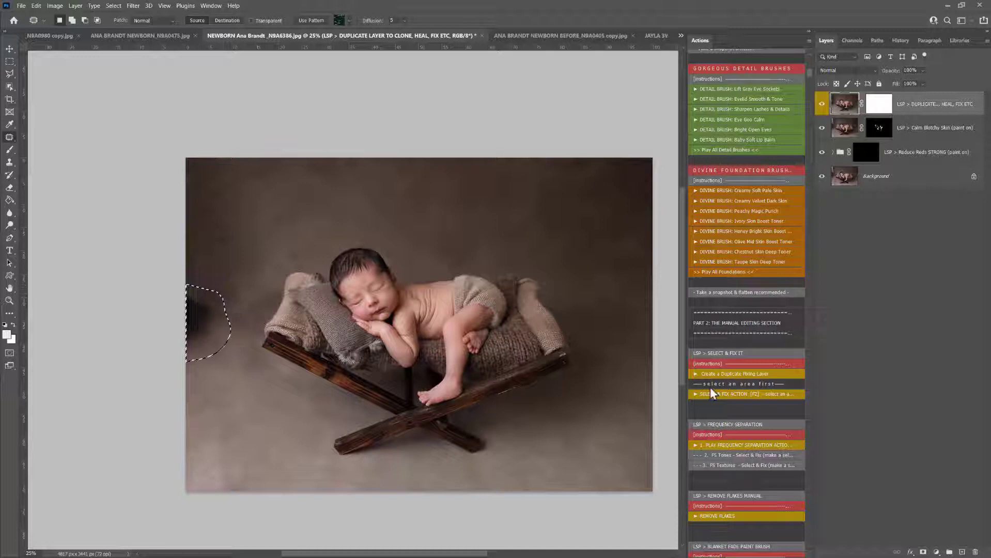
{"action": "left_click", "coordinate": [742, 394]}
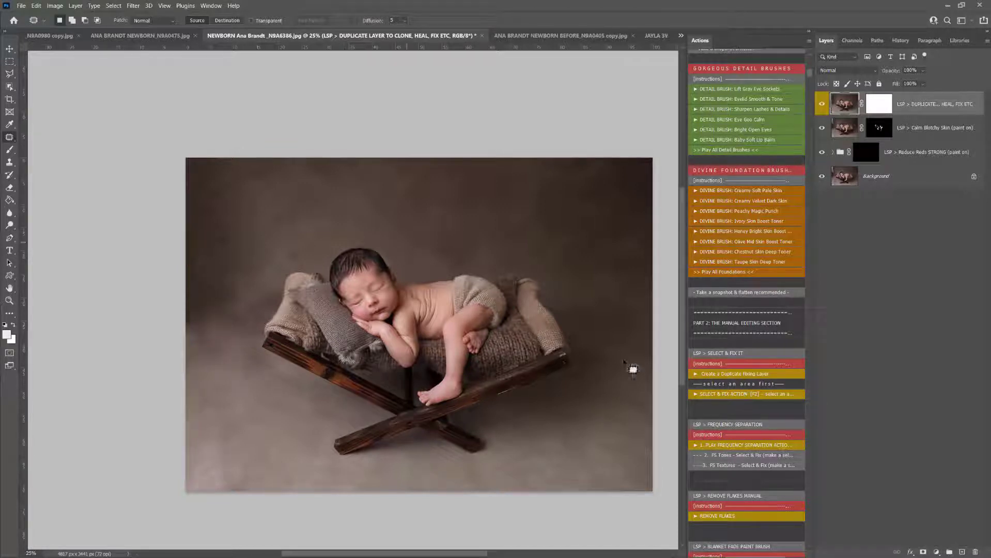
{"action": "mouse_move", "coordinate": [301, 268]}
{"action": "left_mouse_down"}
{"action": "mouse_move", "coordinate": [295, 274]}
{"action": "mouse_move", "coordinate": [301, 269]}
{"action": "left_mouse_up"}
{"action": "left_click", "coordinate": [734, 395]}
{"action": "left_click", "coordinate": [725, 293]}
Compare Snapshot 2 with Snapshot 5, both at full view and zoomed in on the baby's face
{"action": "left_click", "coordinate": [899, 40]}
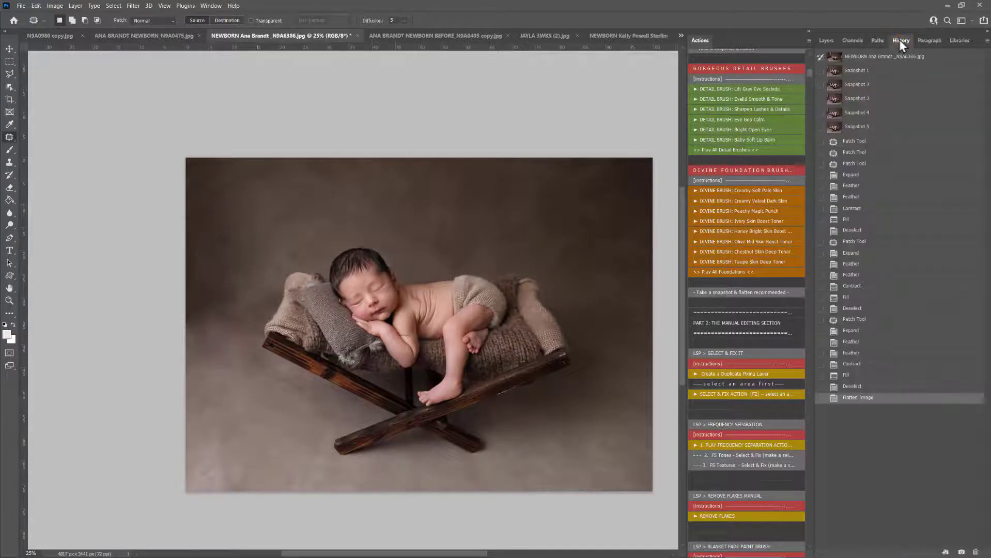
{"action": "left_click", "coordinate": [870, 88]}
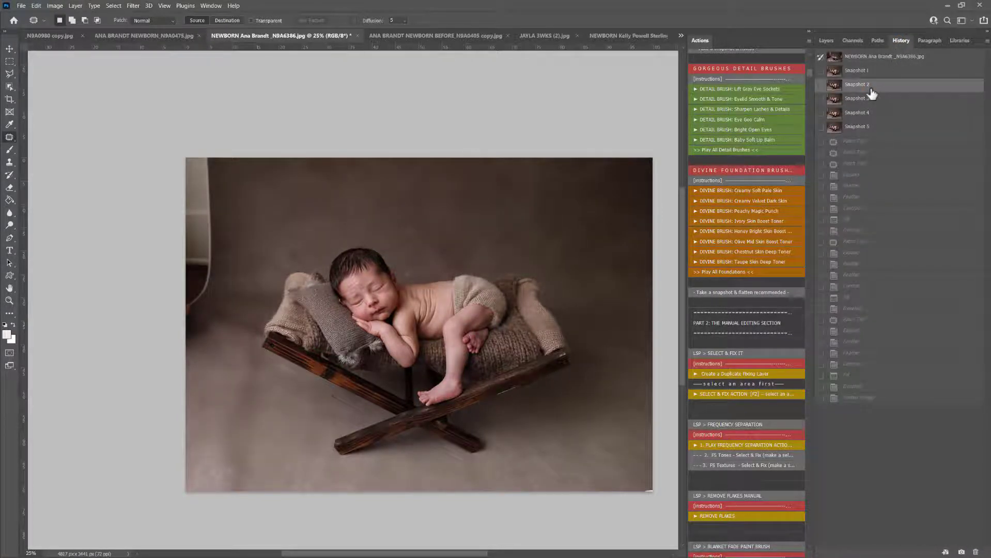
{"action": "left_click", "coordinate": [874, 126]}
{"action": "left_click", "coordinate": [870, 85]}
{"action": "left_click", "coordinate": [871, 127]}
{"action": "key", "text": "z"}
{"action": "left_click_drag", "start_coordinate": [366, 291], "coordinate": [412, 328]}
{"action": "left_click", "coordinate": [875, 87]}
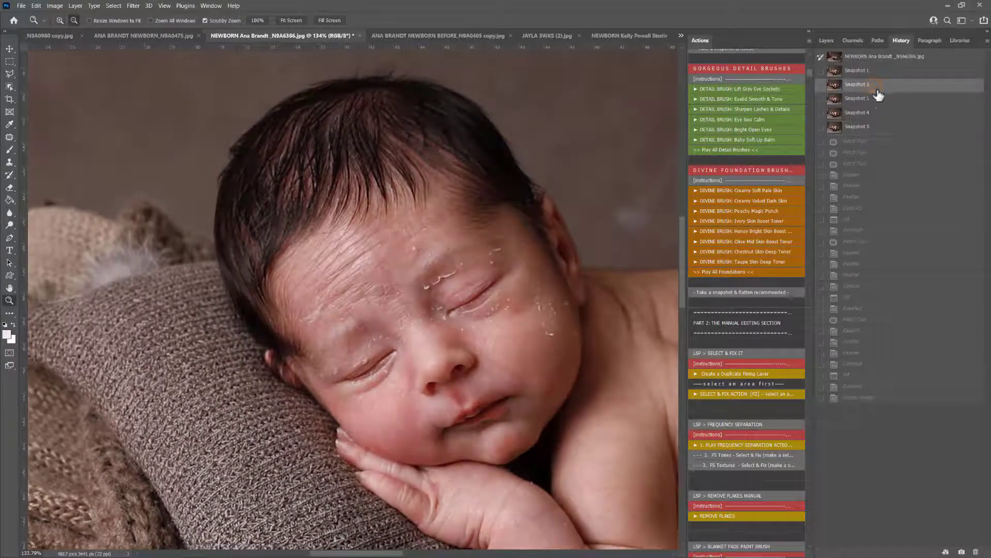
{"action": "left_click", "coordinate": [885, 133]}
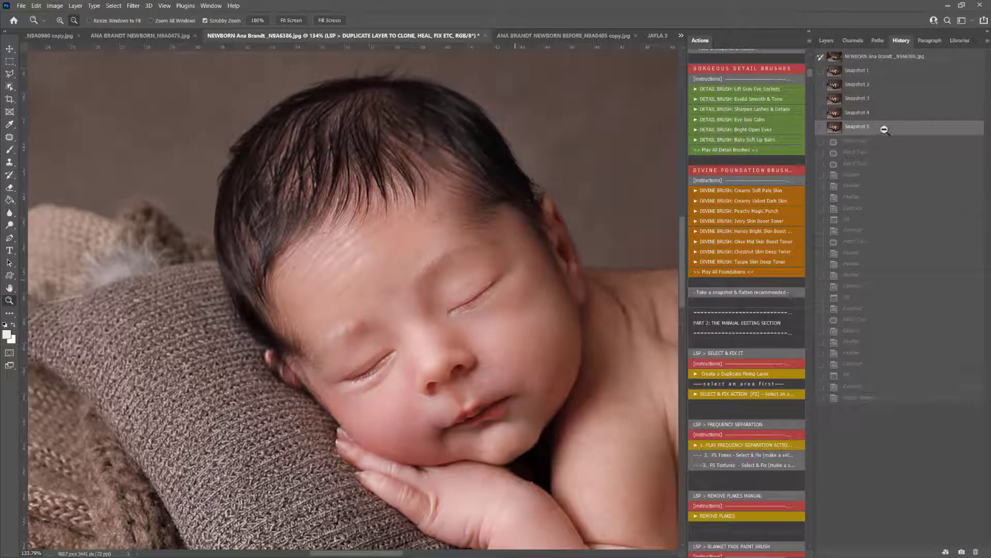
Examine the whole retouched portrait at about 37% zoom, checking the face, body, prop and backdrop
{"action": "scroll", "coordinate": [749, 237], "scroll_direction": "up", "scroll_amount": 5}
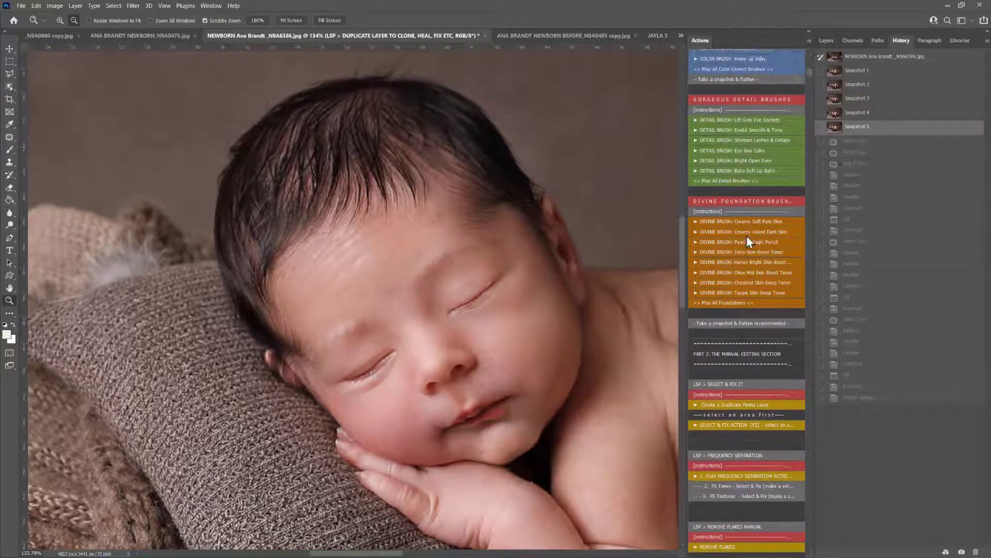
{"action": "left_click", "coordinate": [532, 333]}
{"action": "left_click", "coordinate": [515, 341]}
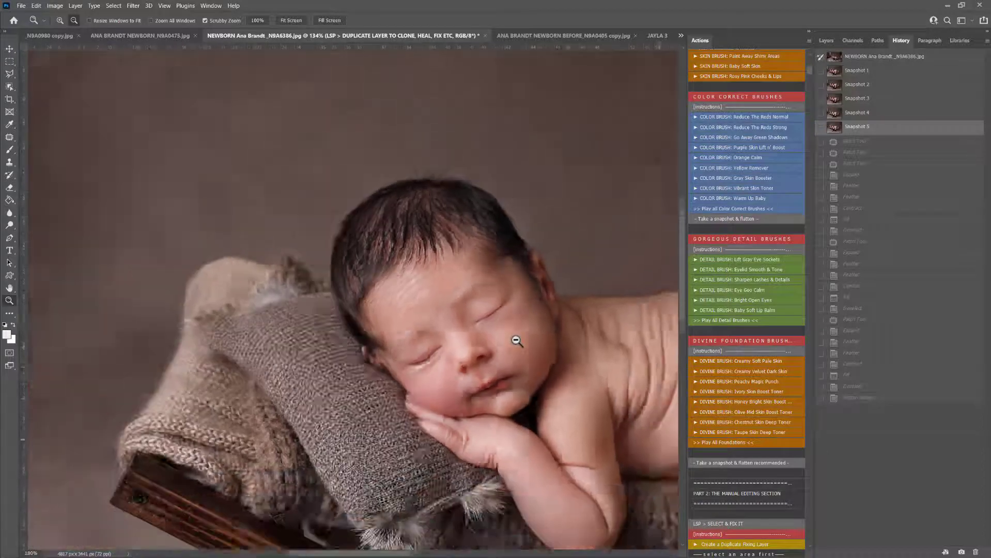
{"action": "left_click", "coordinate": [515, 341]}
{"action": "left_click_drag", "start_coordinate": [526, 347], "coordinate": [416, 292]}
{"action": "left_click", "coordinate": [406, 306]}
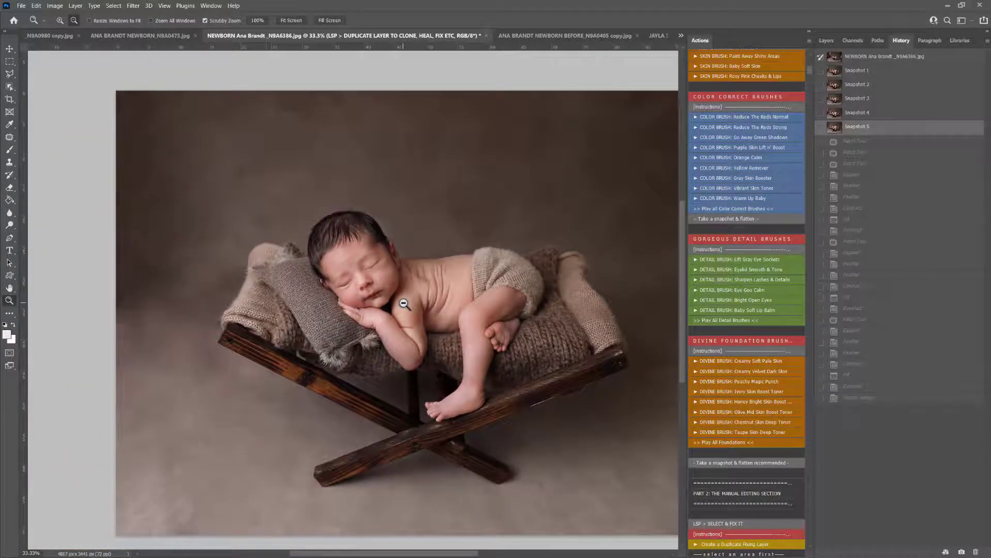
{"action": "left_click_drag", "start_coordinate": [404, 303], "coordinate": [397, 305]}
{"action": "left_click_drag", "start_coordinate": [371, 275], "coordinate": [379, 299]}
{"action": "key", "text": "h"}
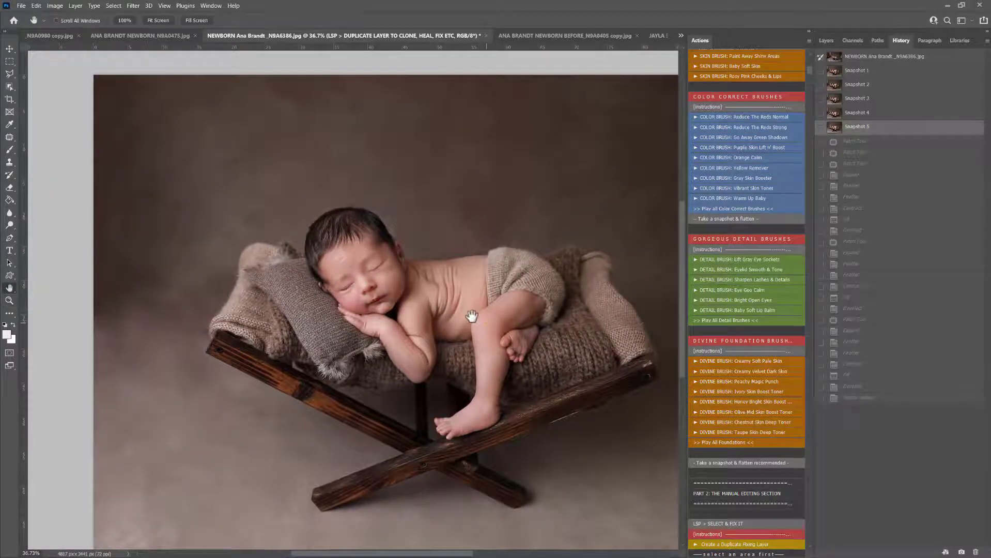
{"action": "left_click_drag", "start_coordinate": [483, 322], "coordinate": [448, 320]}
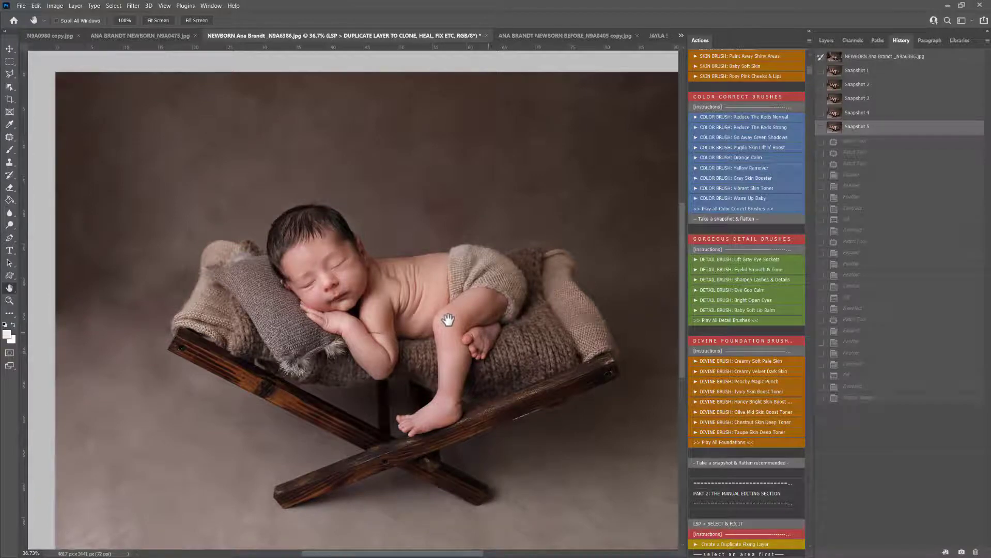
{"action": "left_click_drag", "start_coordinate": [402, 281], "coordinate": [383, 282]}
{"action": "scroll", "coordinate": [746, 300], "scroll_direction": "up", "scroll_amount": 1}
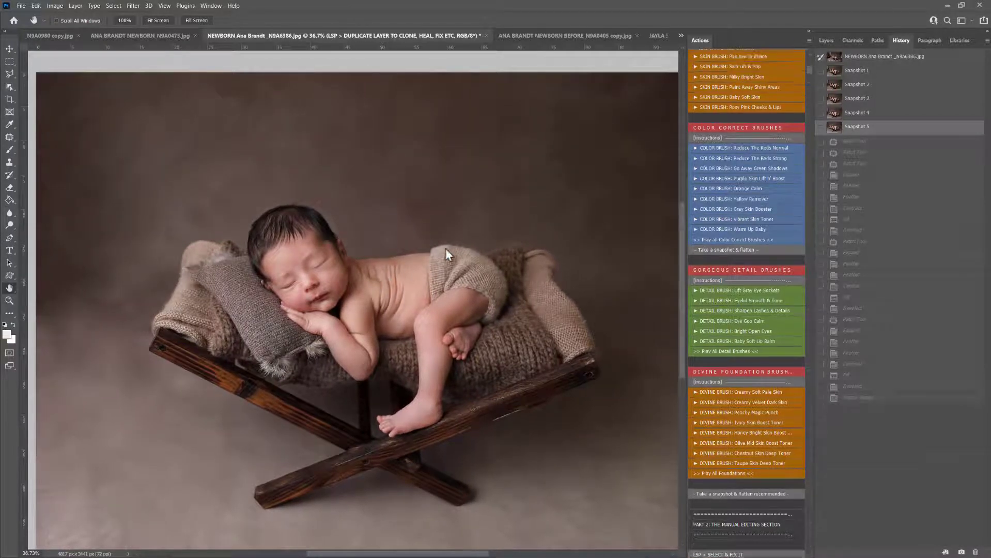
Outline the small spot where the blanket meets the wooden frame with the Patch tool on the duplicate fixing layer
{"action": "left_click", "coordinate": [825, 42]}
{"action": "scroll", "coordinate": [712, 174], "scroll_direction": "up", "scroll_amount": 8}
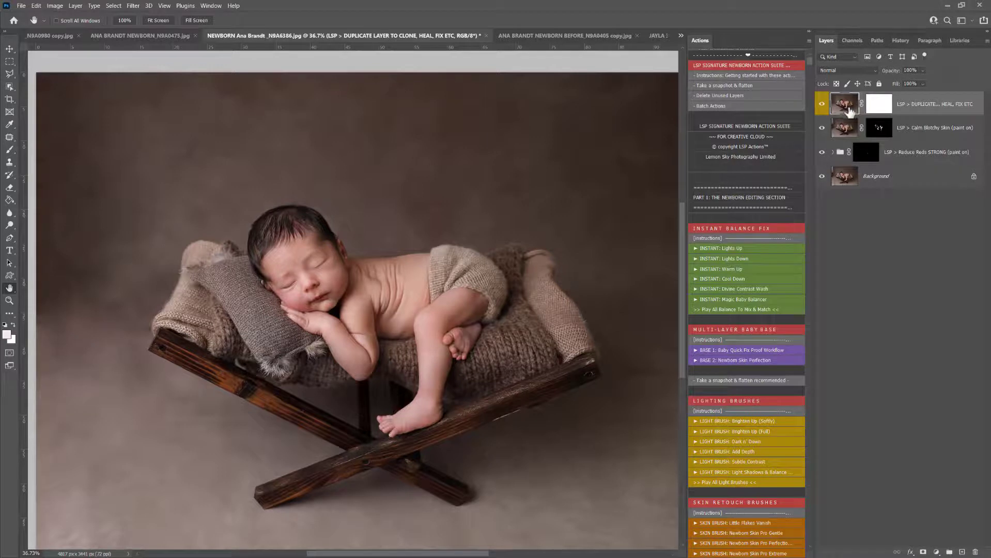
{"action": "key", "text": "j"}
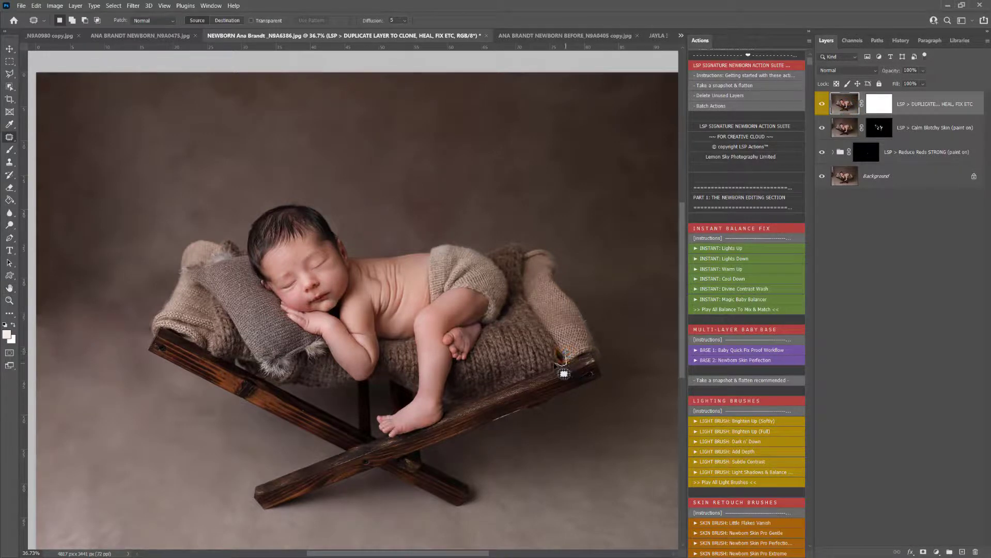
{"action": "scroll", "coordinate": [760, 263], "scroll_direction": "down", "scroll_amount": 4}
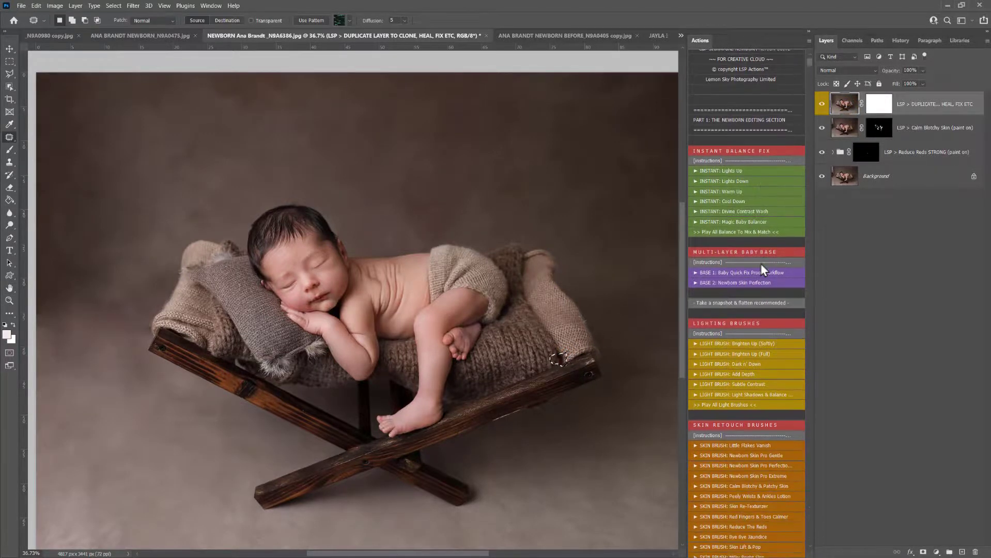